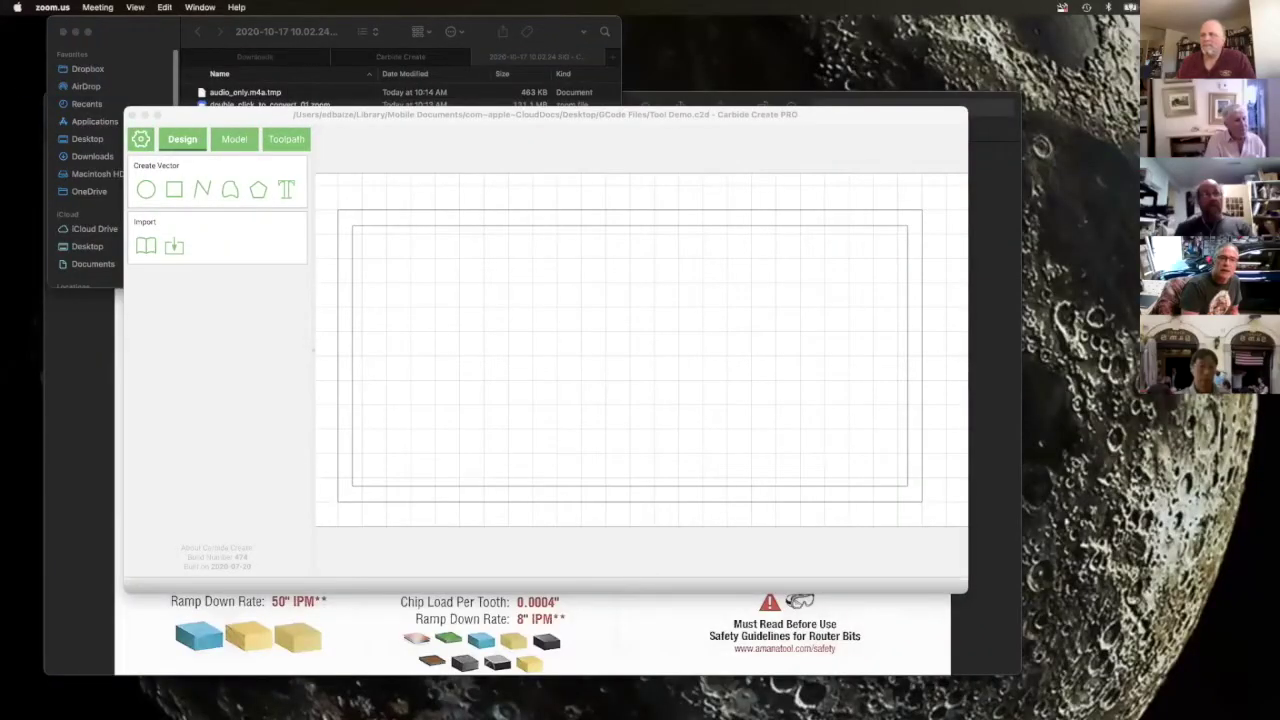
# Step: Show the tool database listing the Carbide 3D and Spektra Shapeoko Hardwood libraries
pyautogui.click(445, 133)
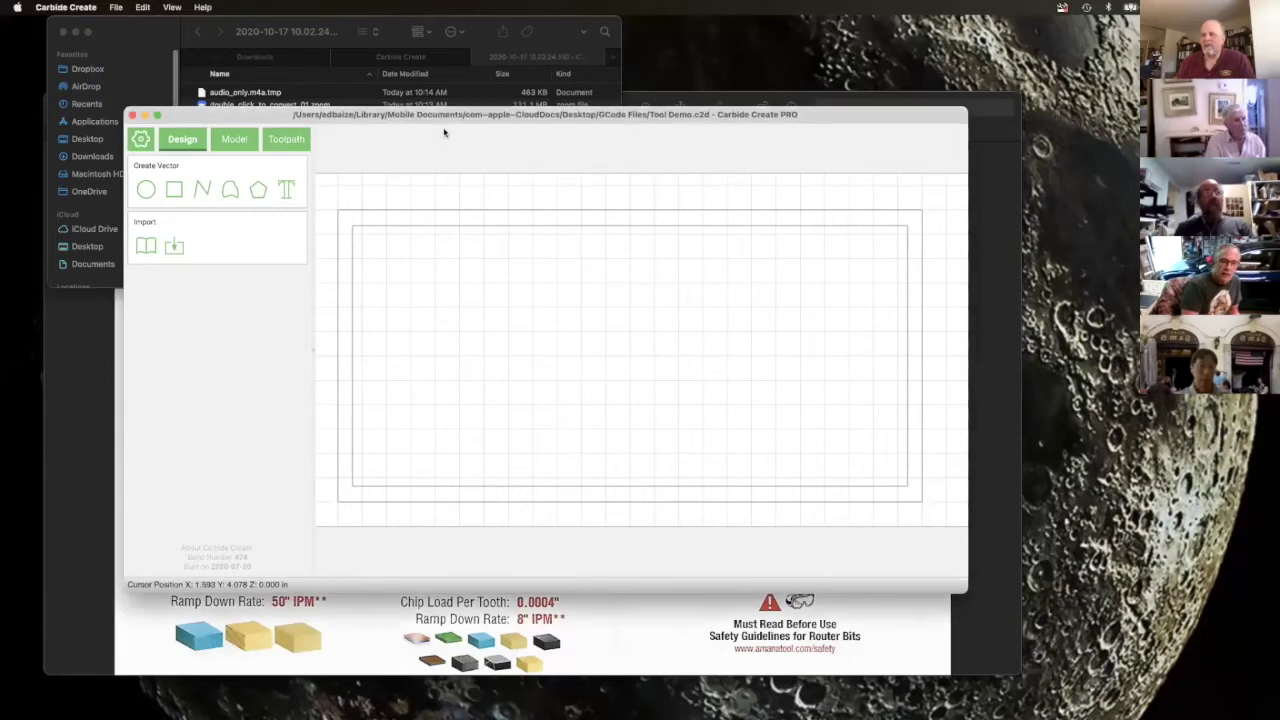
pyautogui.click(142, 8)
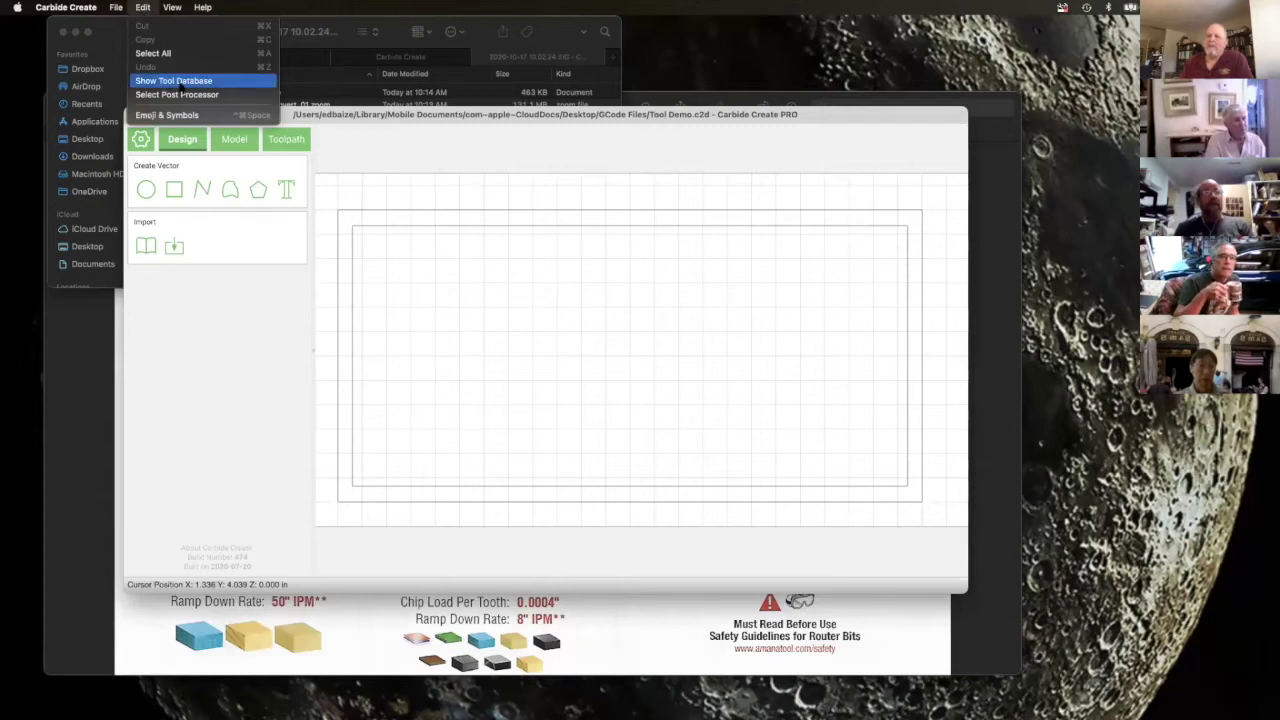
pyautogui.click(214, 82)
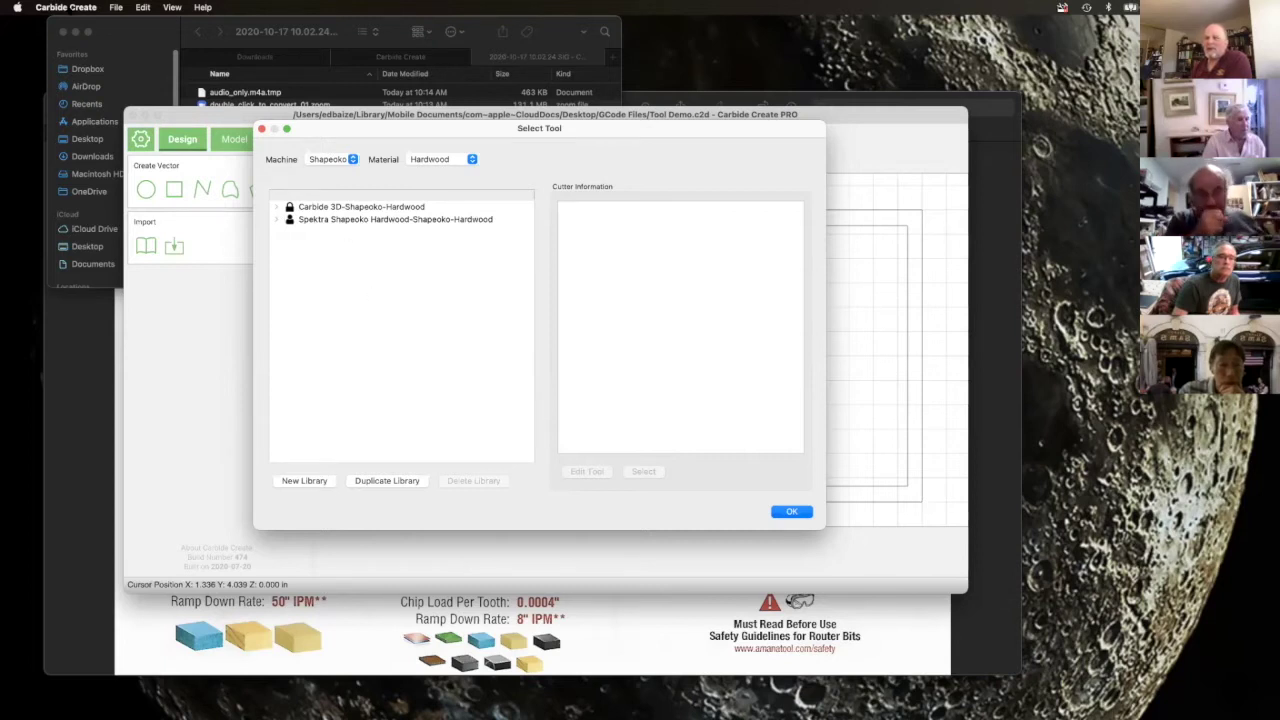
pyautogui.click(66, 8)
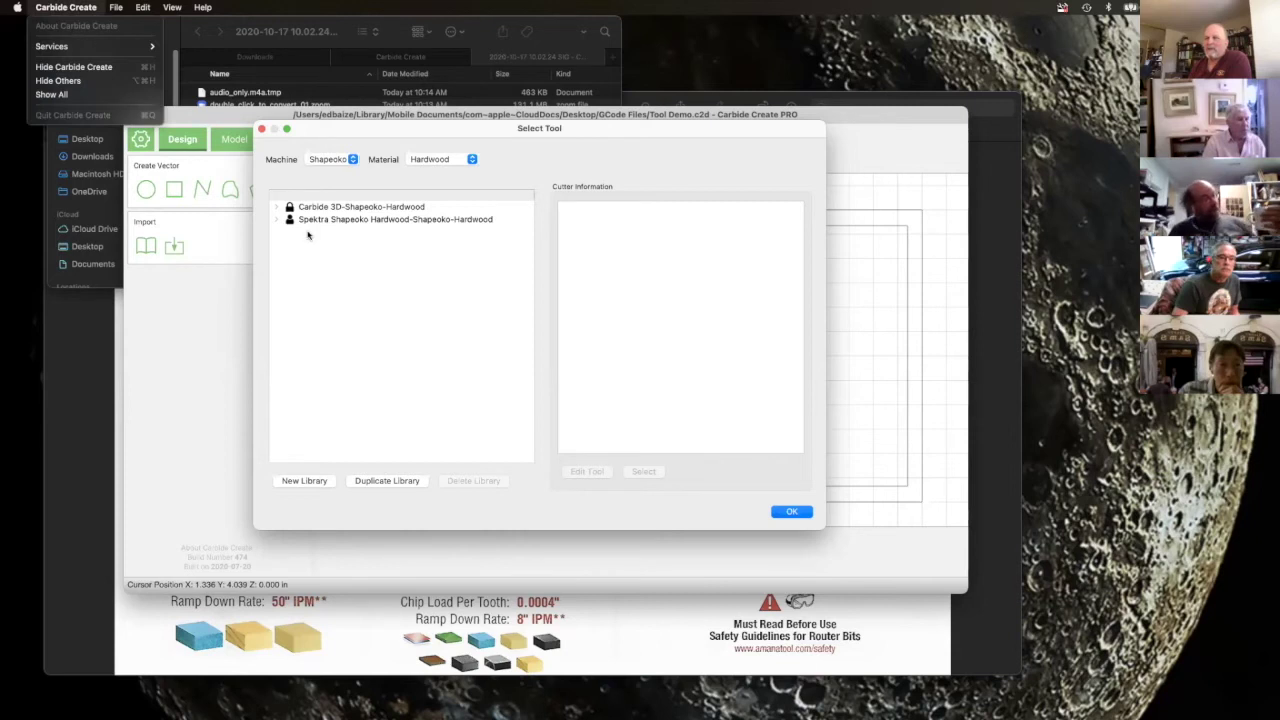
# Step: Close the tool database and open the data directory from About Carbide Create
pyautogui.click(795, 515)
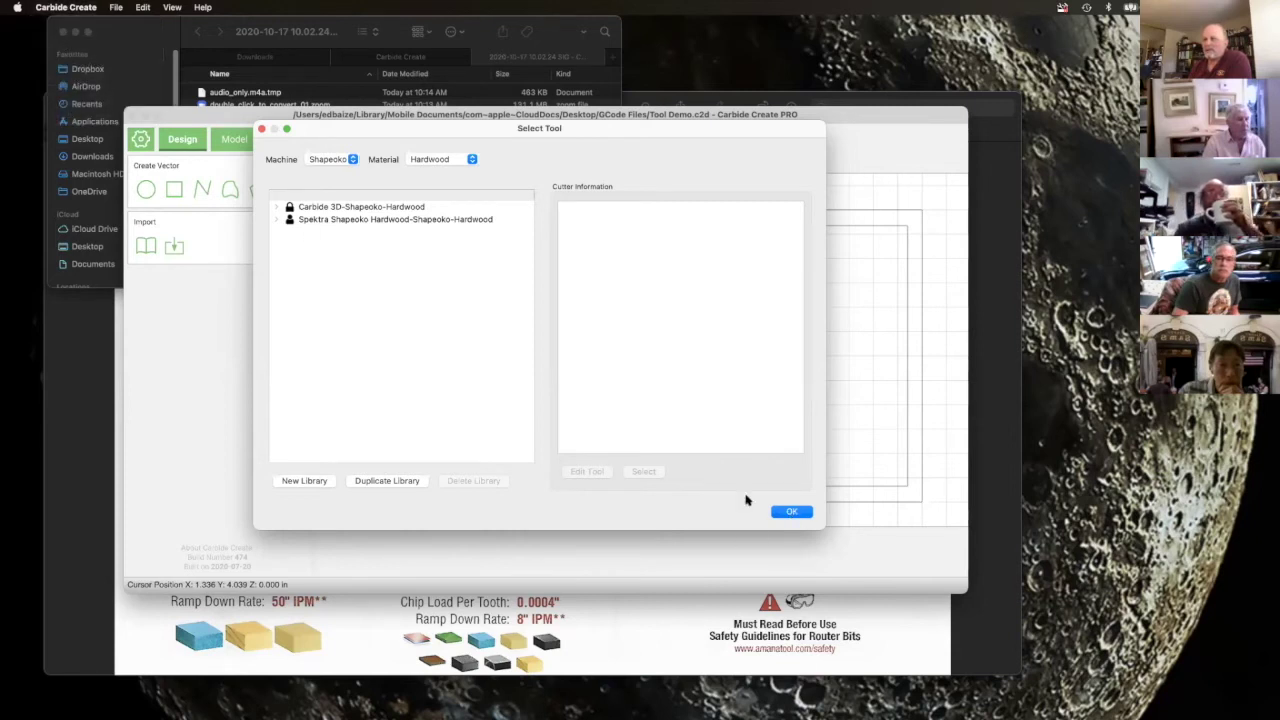
pyautogui.click(260, 129)
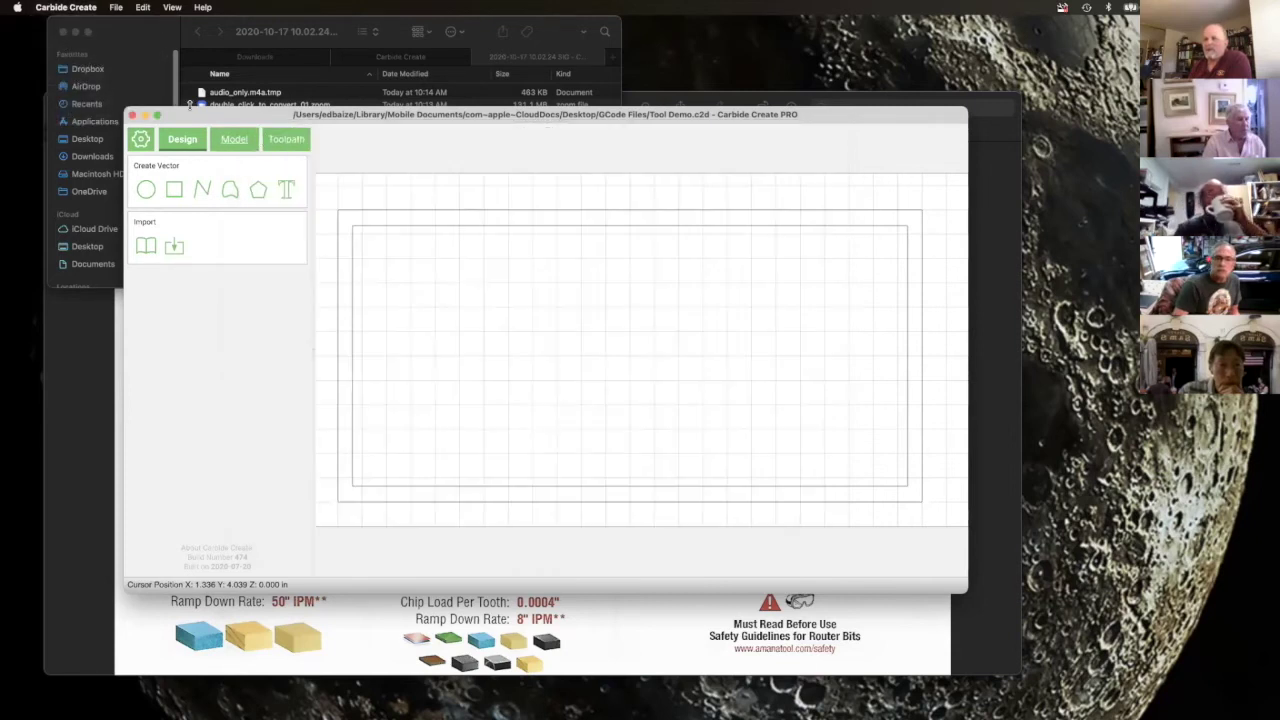
pyautogui.click(80, 7)
pyautogui.click(78, 25)
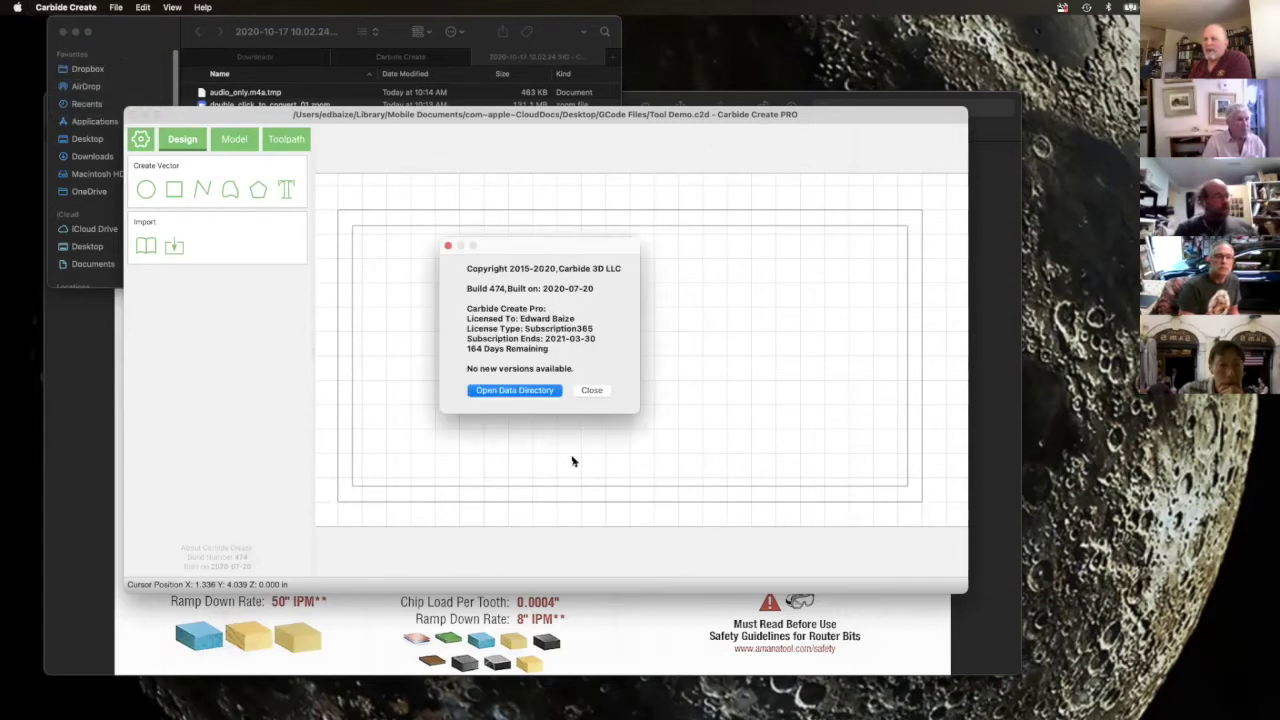
pyautogui.click(507, 391)
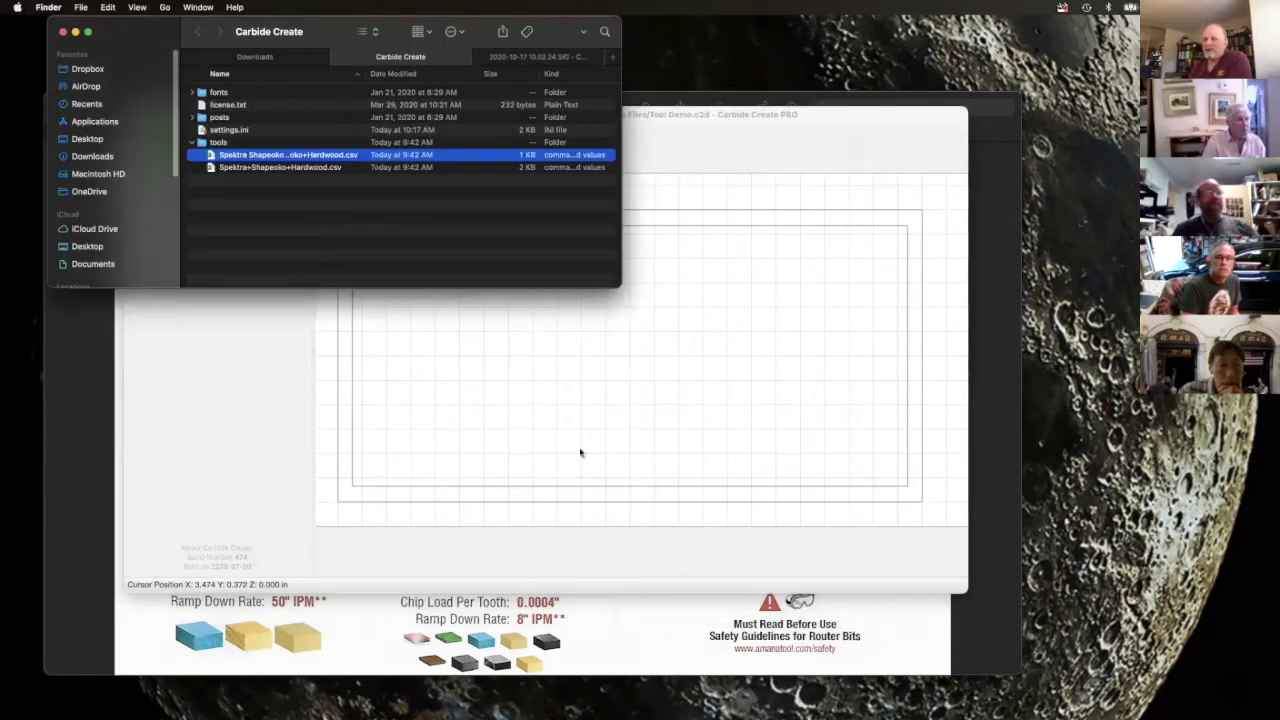
# Step: Review the two Spektra Hardwood CSV files in the data folder, then close the Finder window
pyautogui.moveTo(322, 29); pyautogui.dragTo(503, 213)
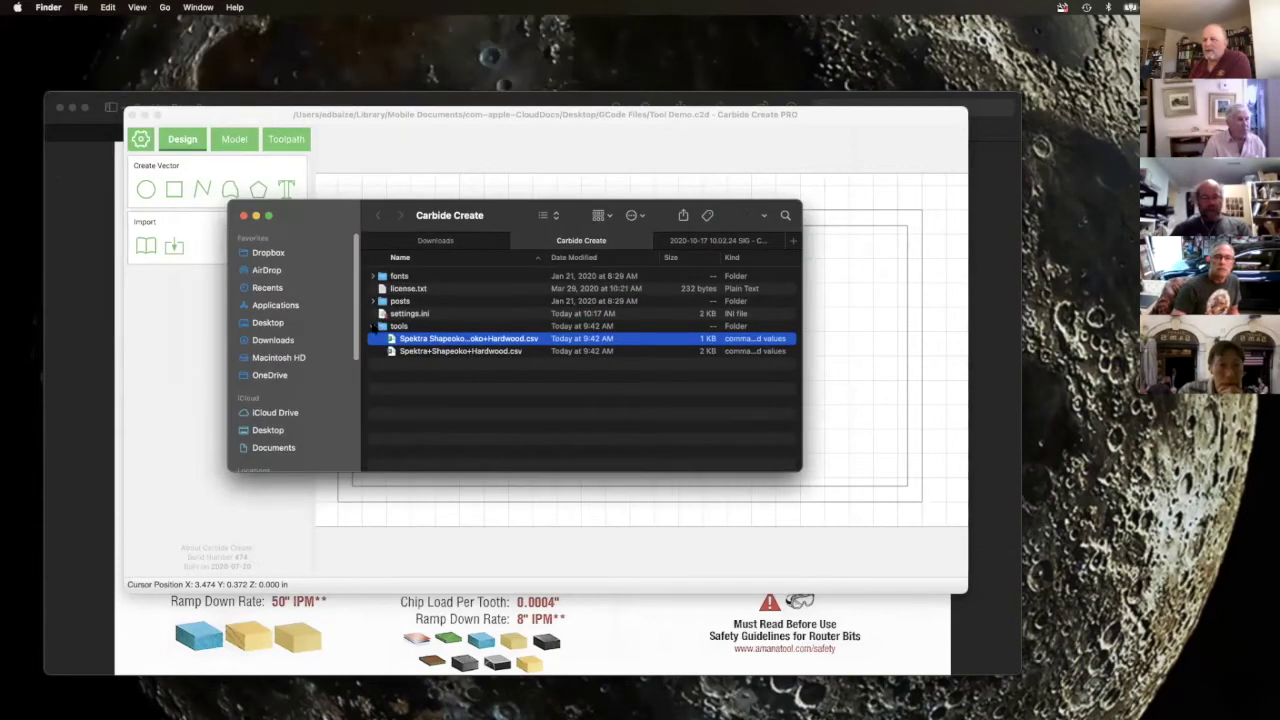
pyautogui.click(490, 375)
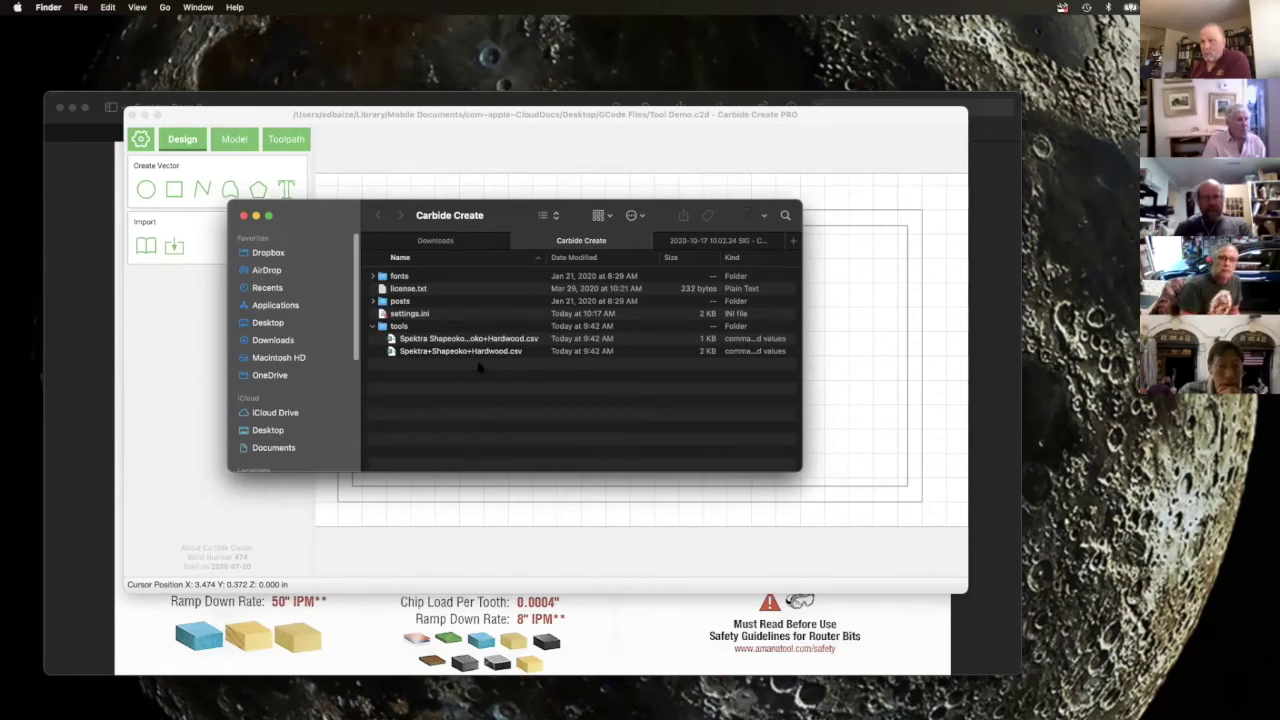
pyautogui.moveTo(331, 214); pyautogui.dragTo(303, 191)
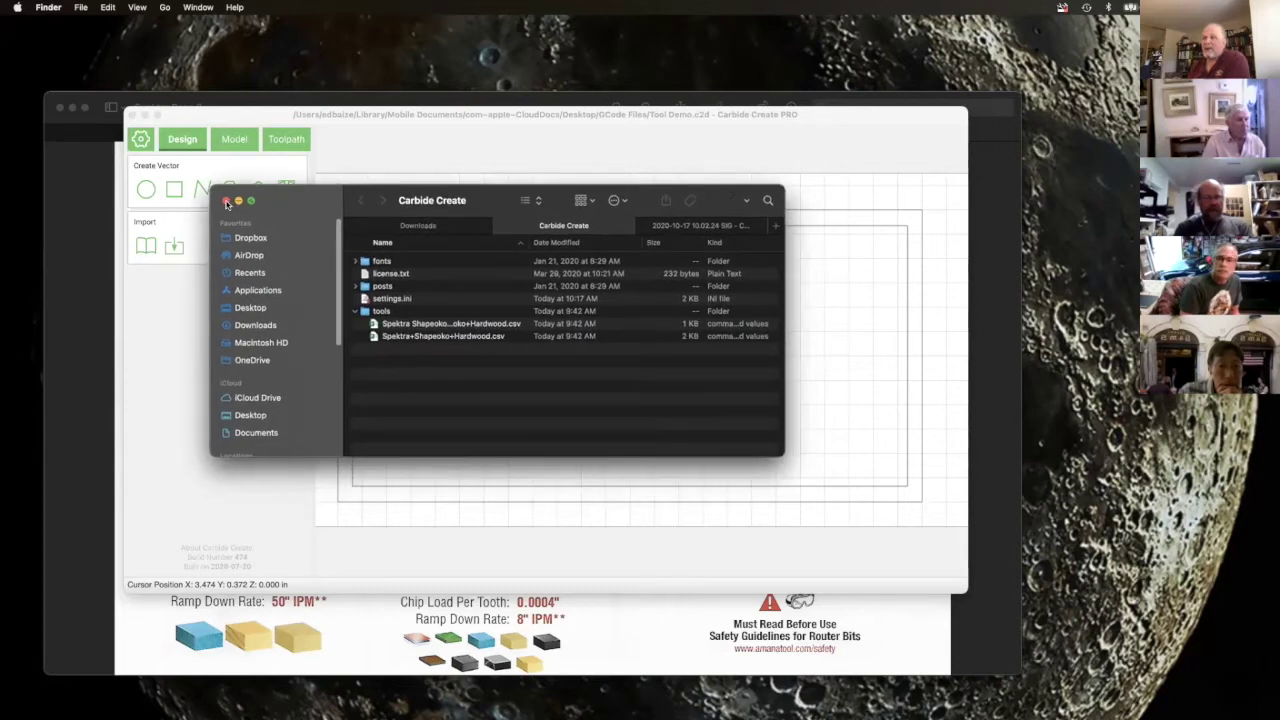
pyautogui.press('super+w')
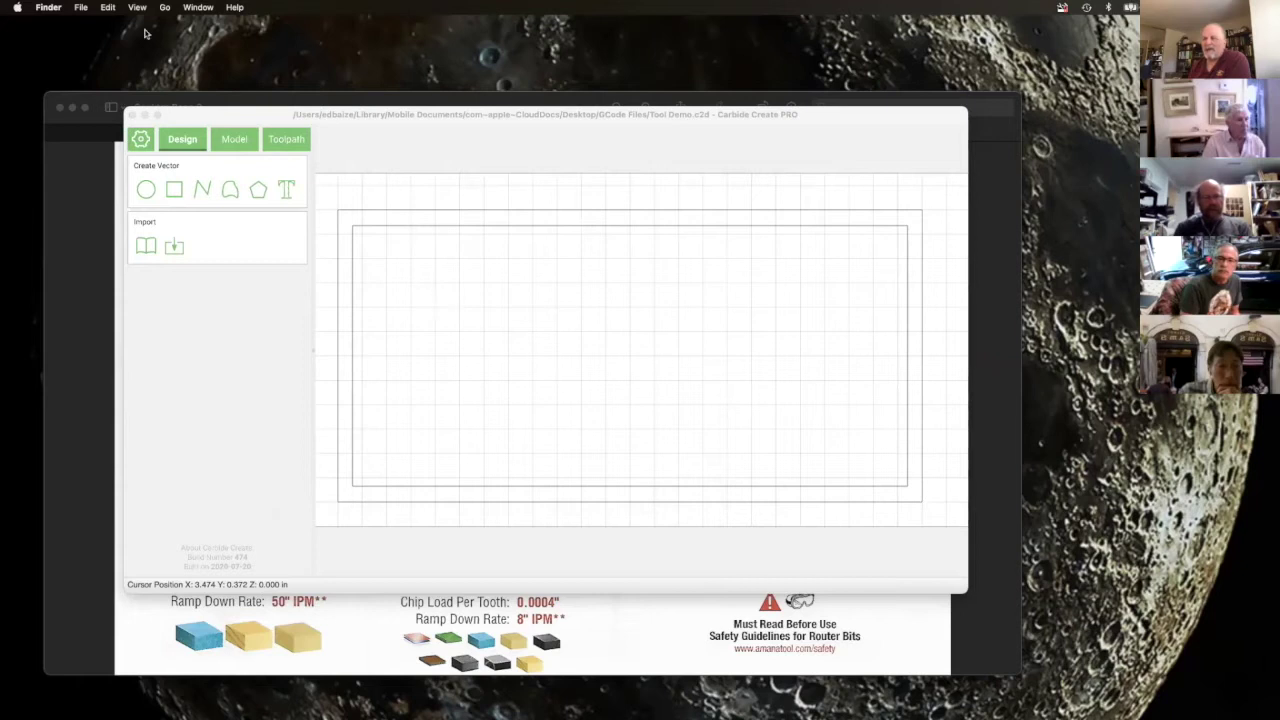
# Step: Reopen the tool database and start a new library, showing defaults Acrylic, Nomad and User
pyautogui.click(107, 8)
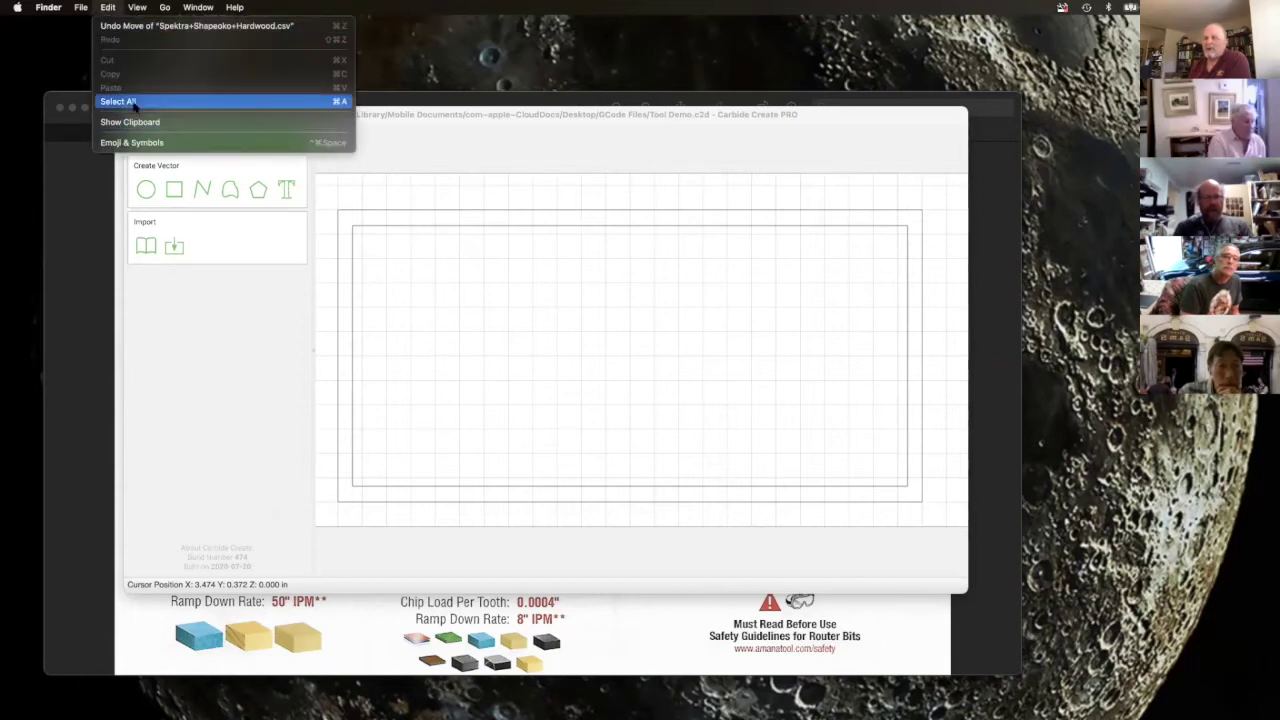
pyautogui.click(446, 121)
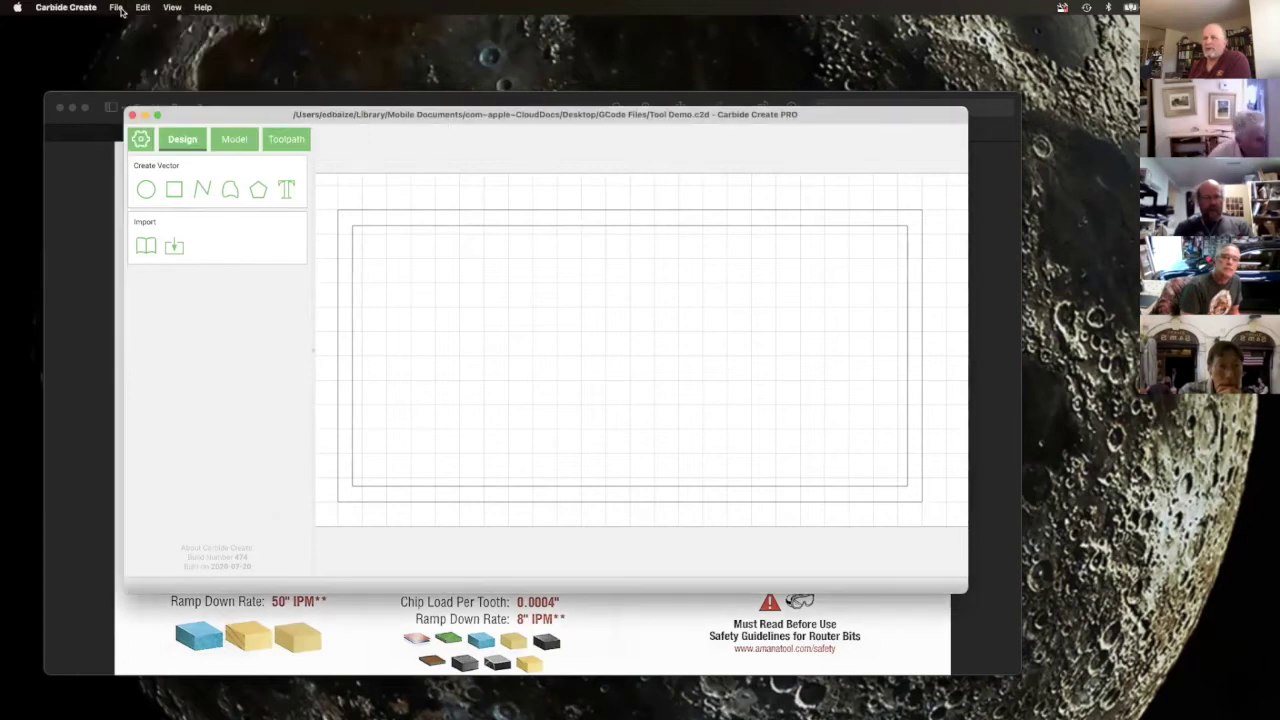
pyautogui.click(145, 8)
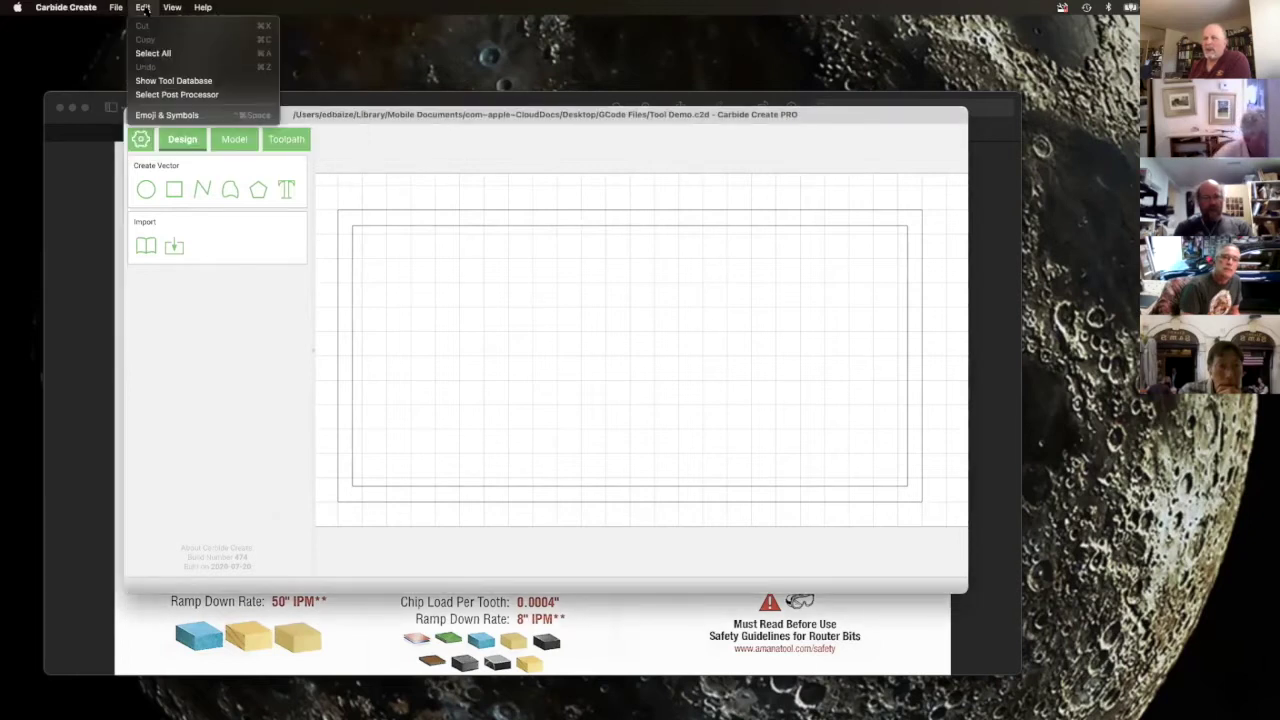
pyautogui.click(152, 81)
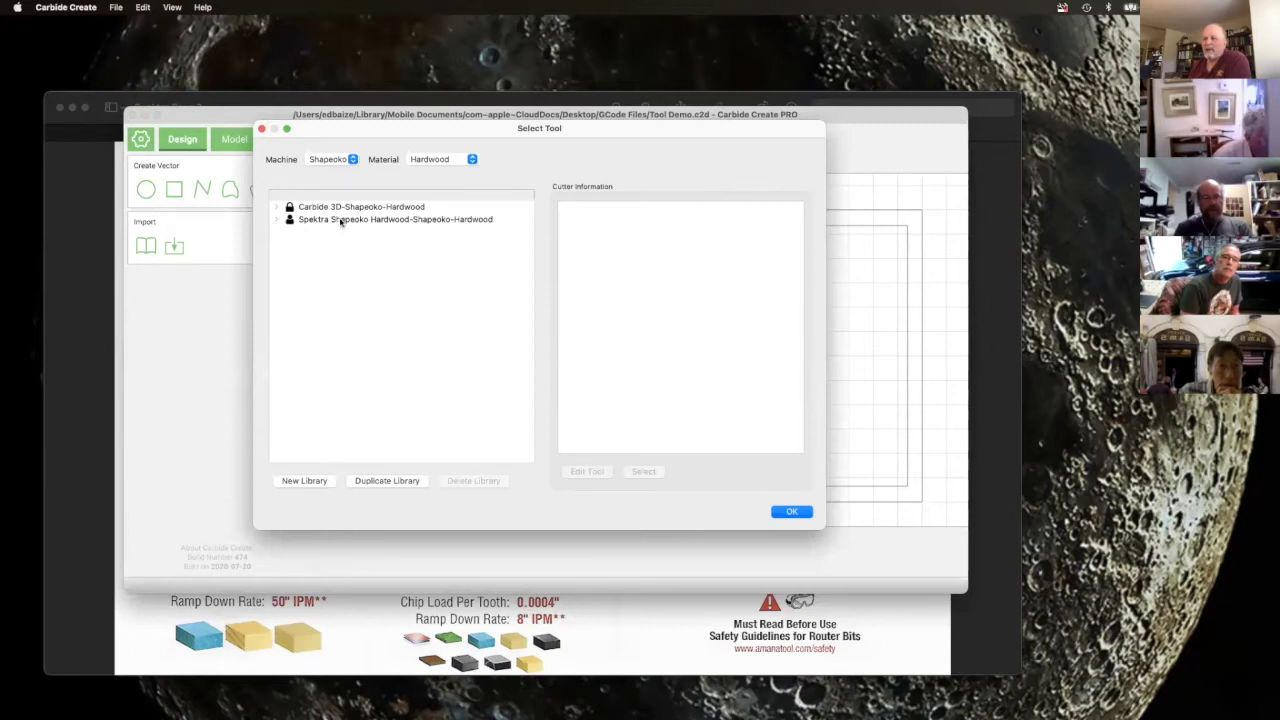
pyautogui.click(304, 484)
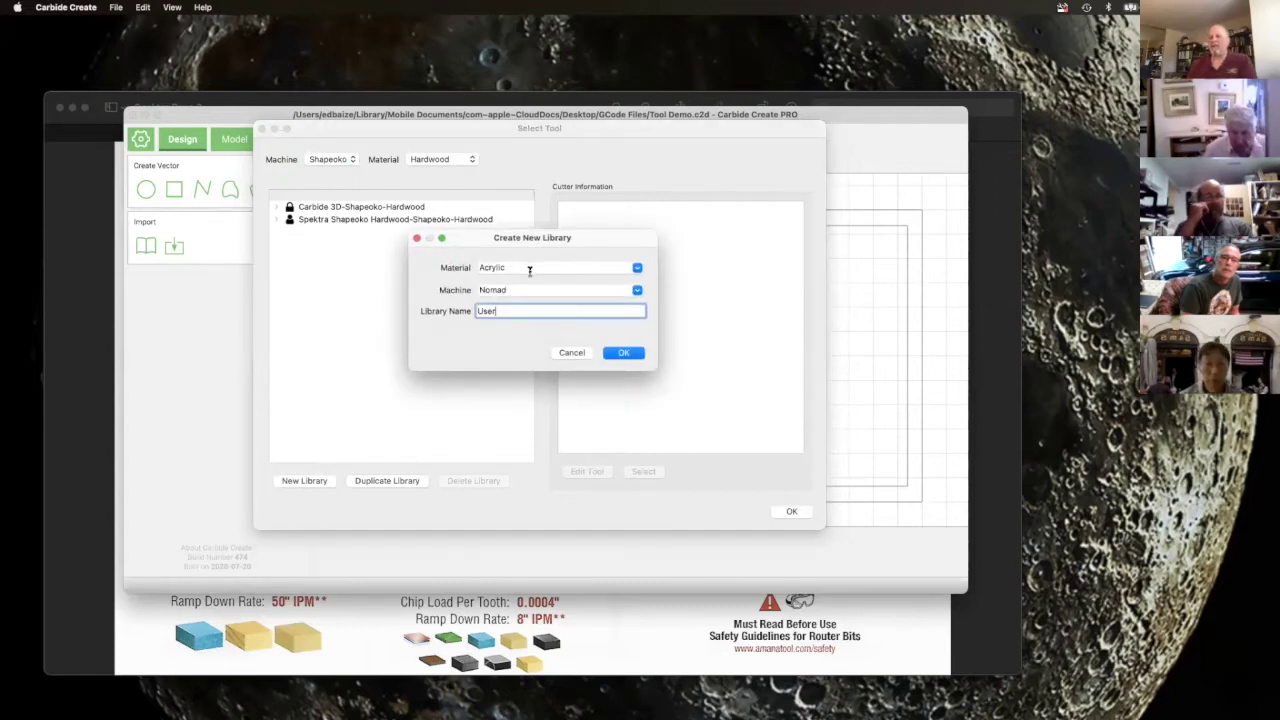
# Step: Create a library with material Polycarbonate, machine Shapeoko and name 'Sample Polycarb'
pyautogui.click(636, 268)
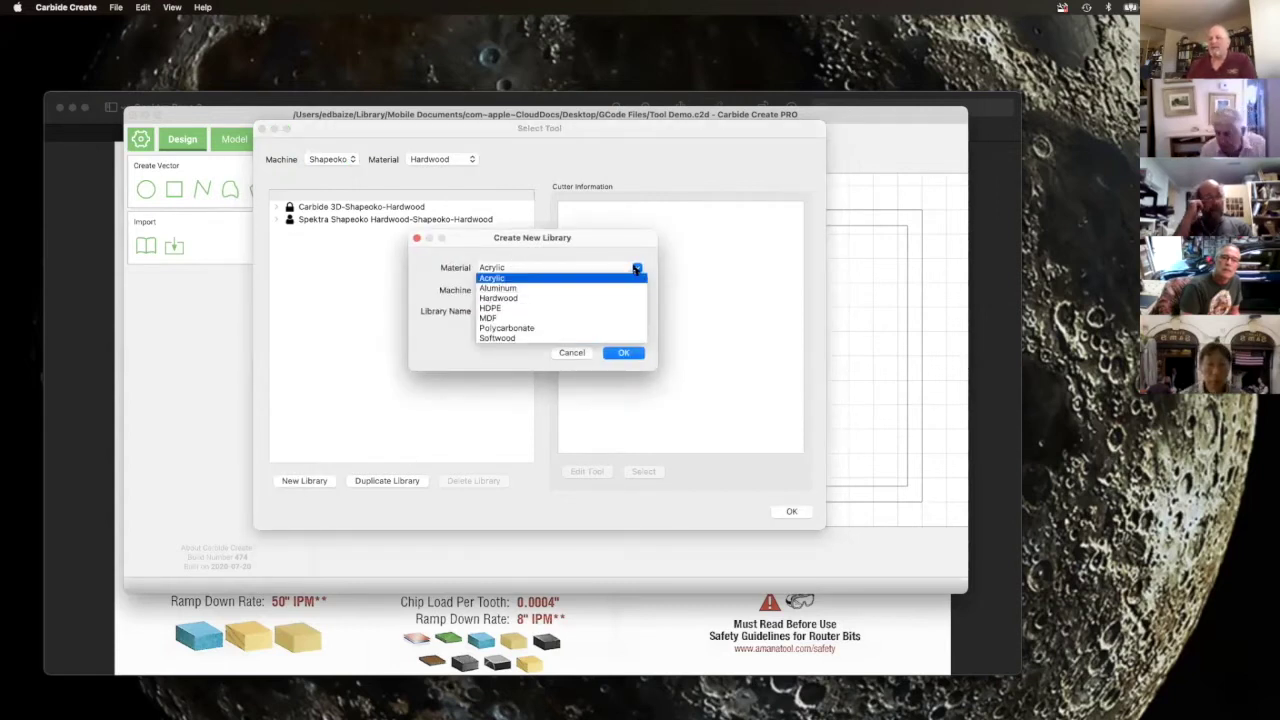
pyautogui.click(595, 331)
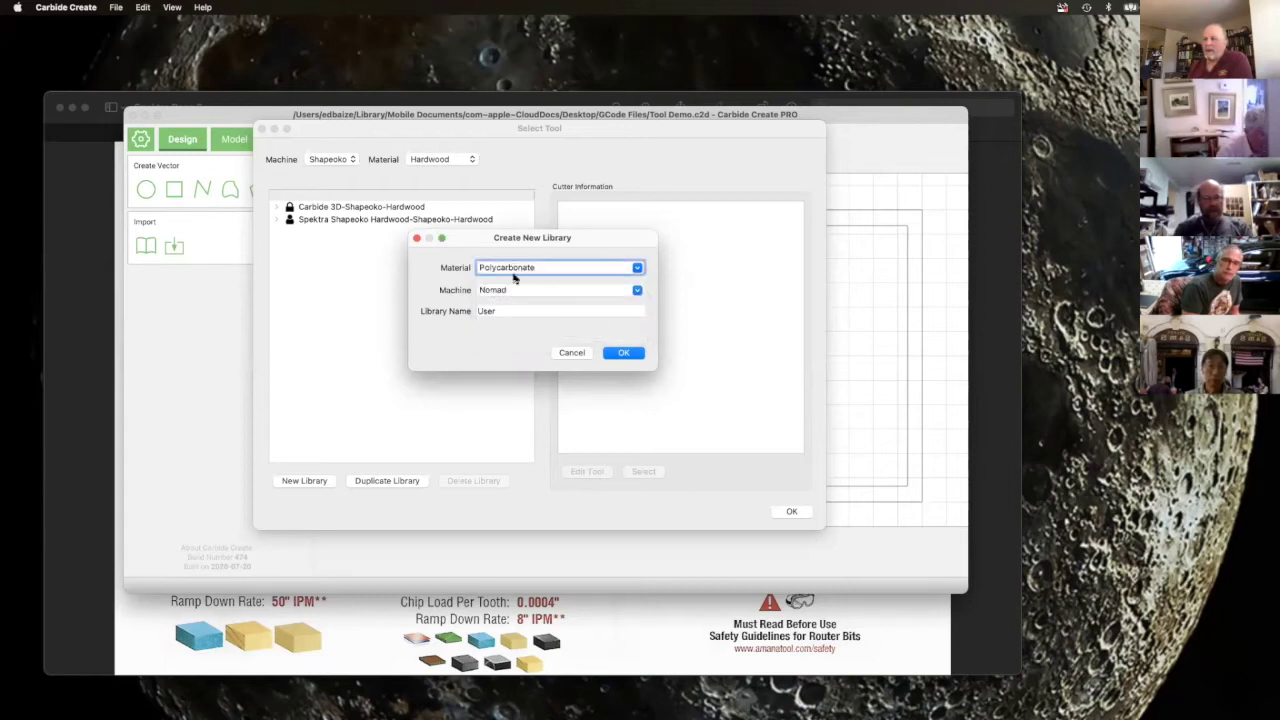
pyautogui.click(638, 290)
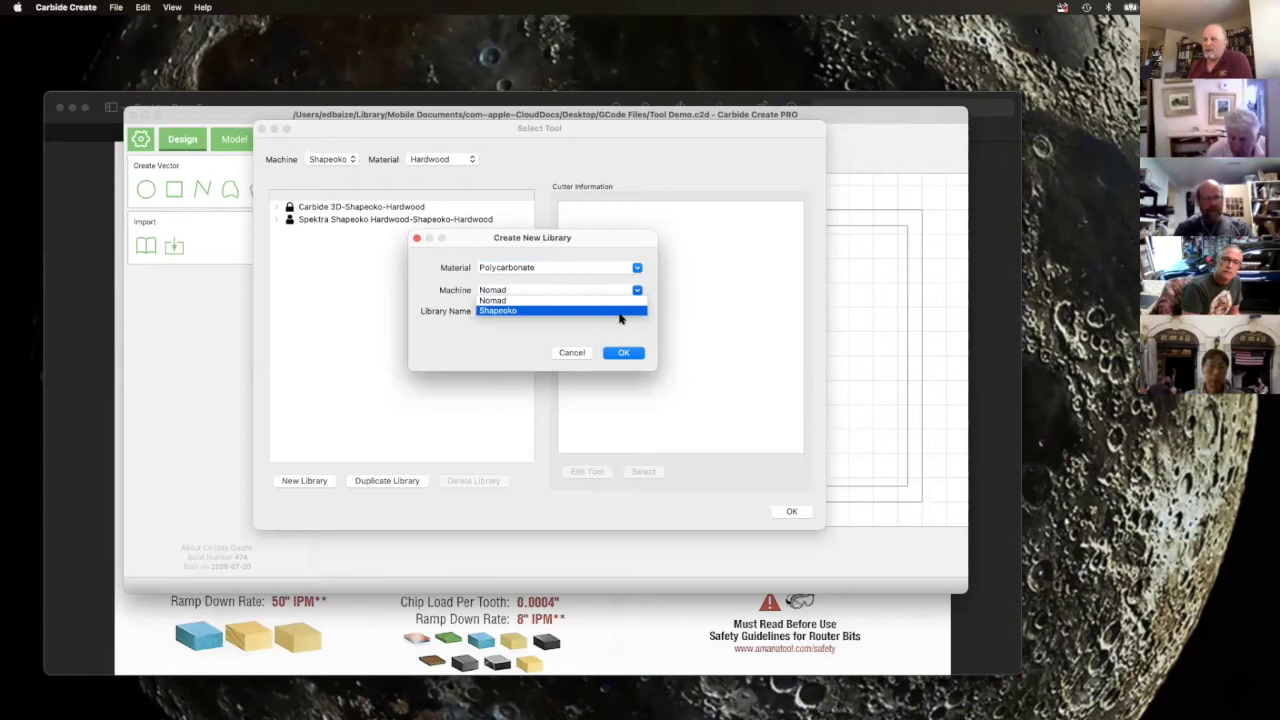
pyautogui.click(545, 301)
pyautogui.click(526, 311)
pyautogui.press('super+a')
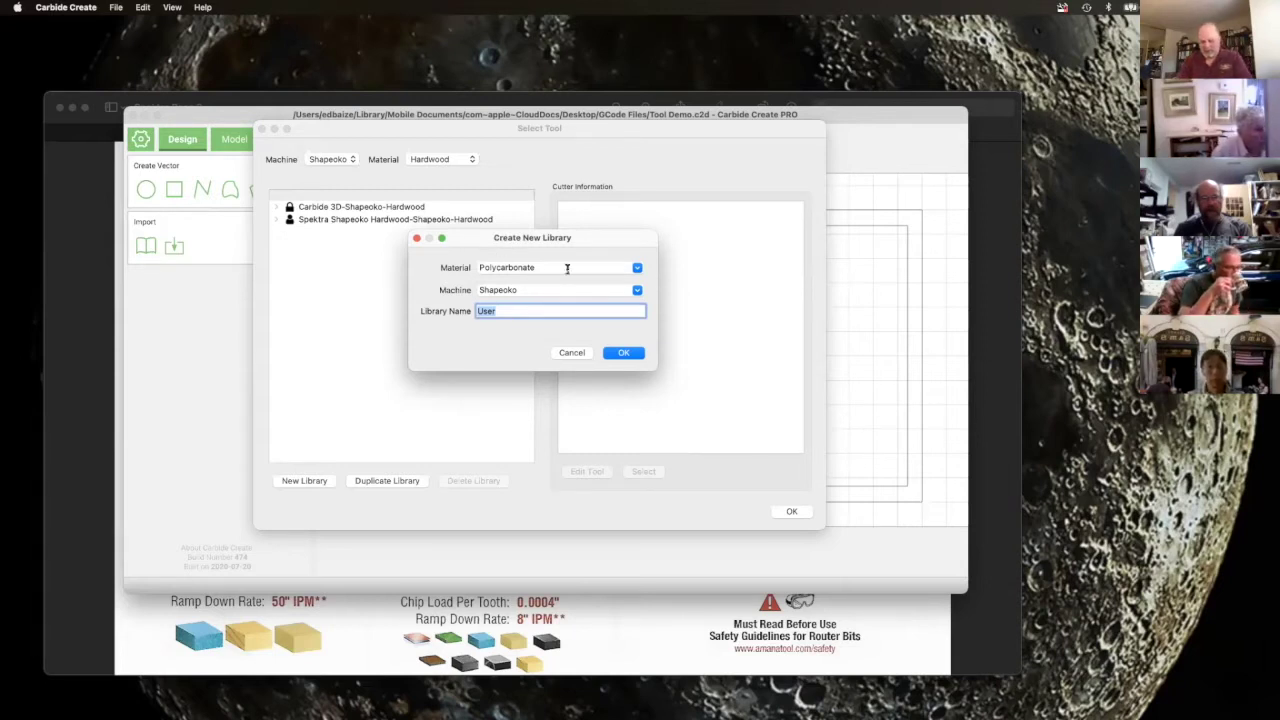
pyautogui.write('Samp')
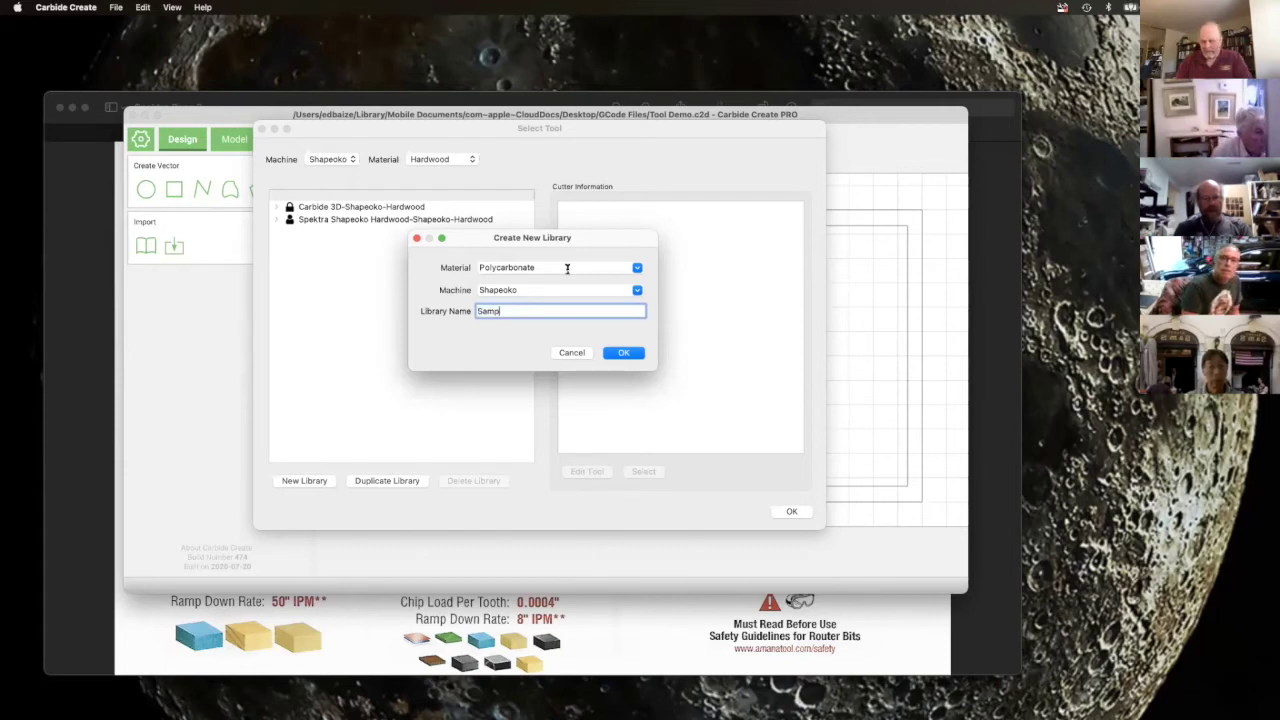
pyautogui.write('le Pol')
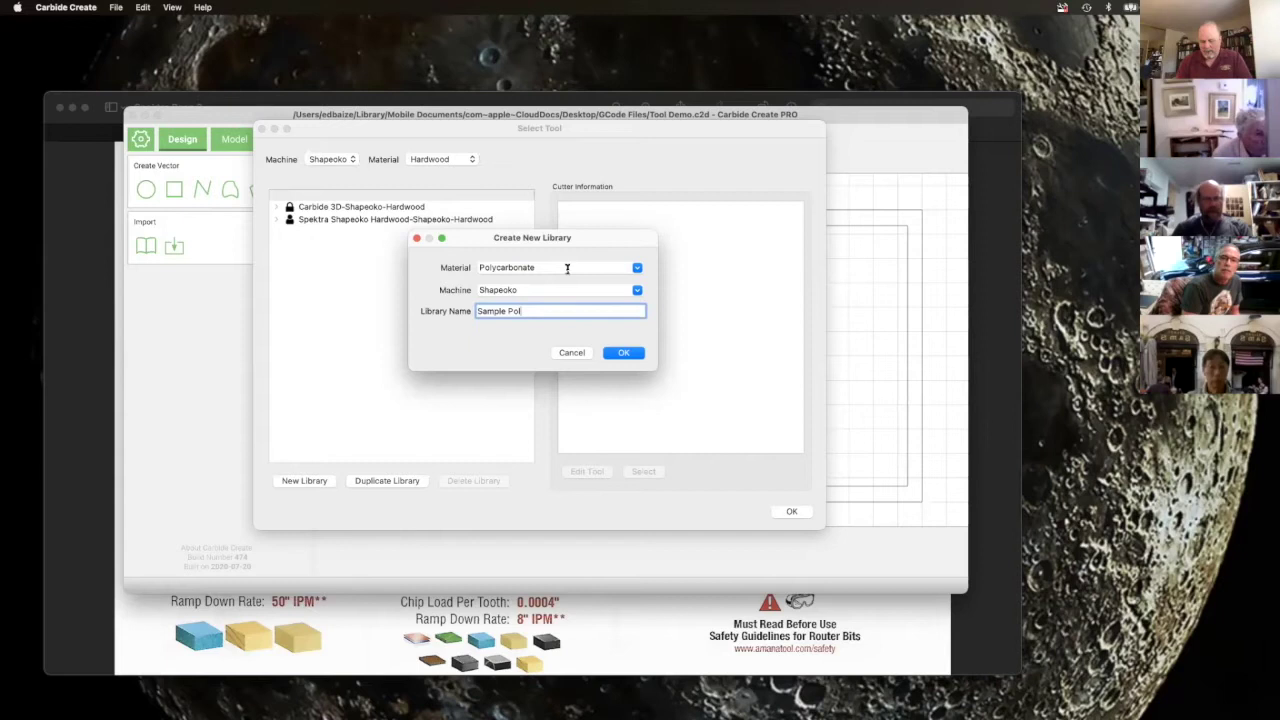
pyautogui.write('ycarb')
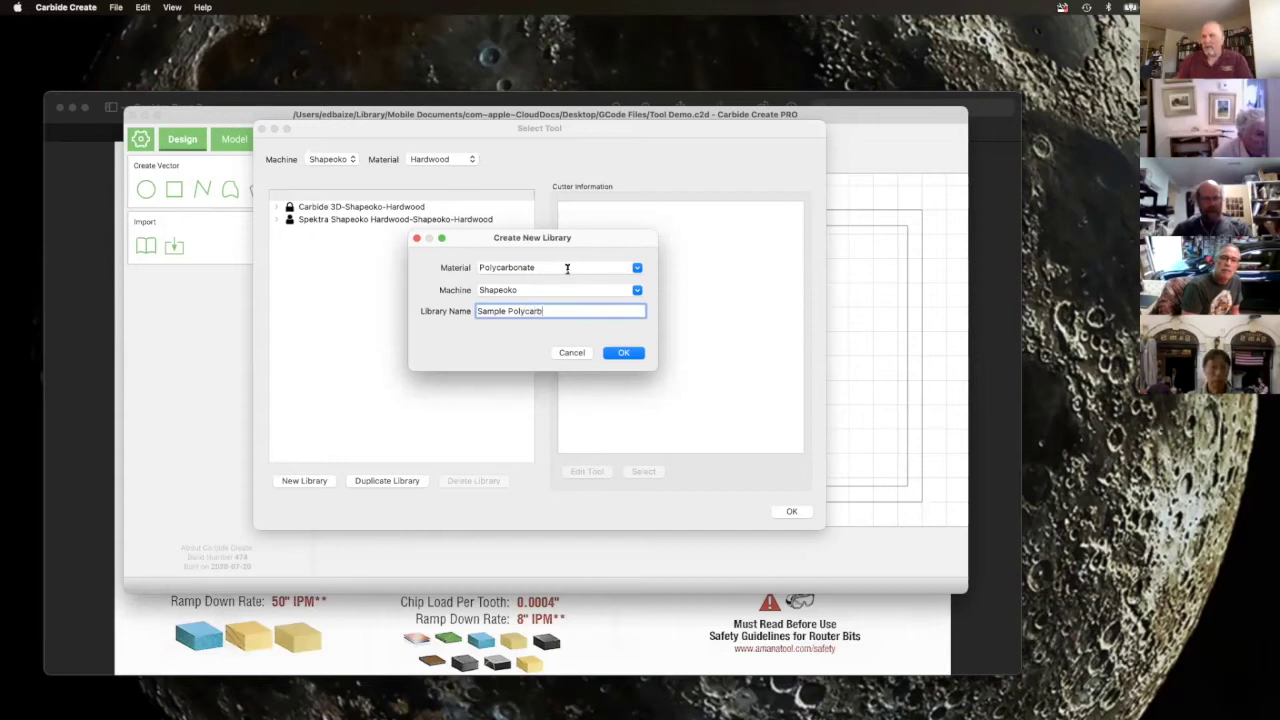
pyautogui.click(630, 354)
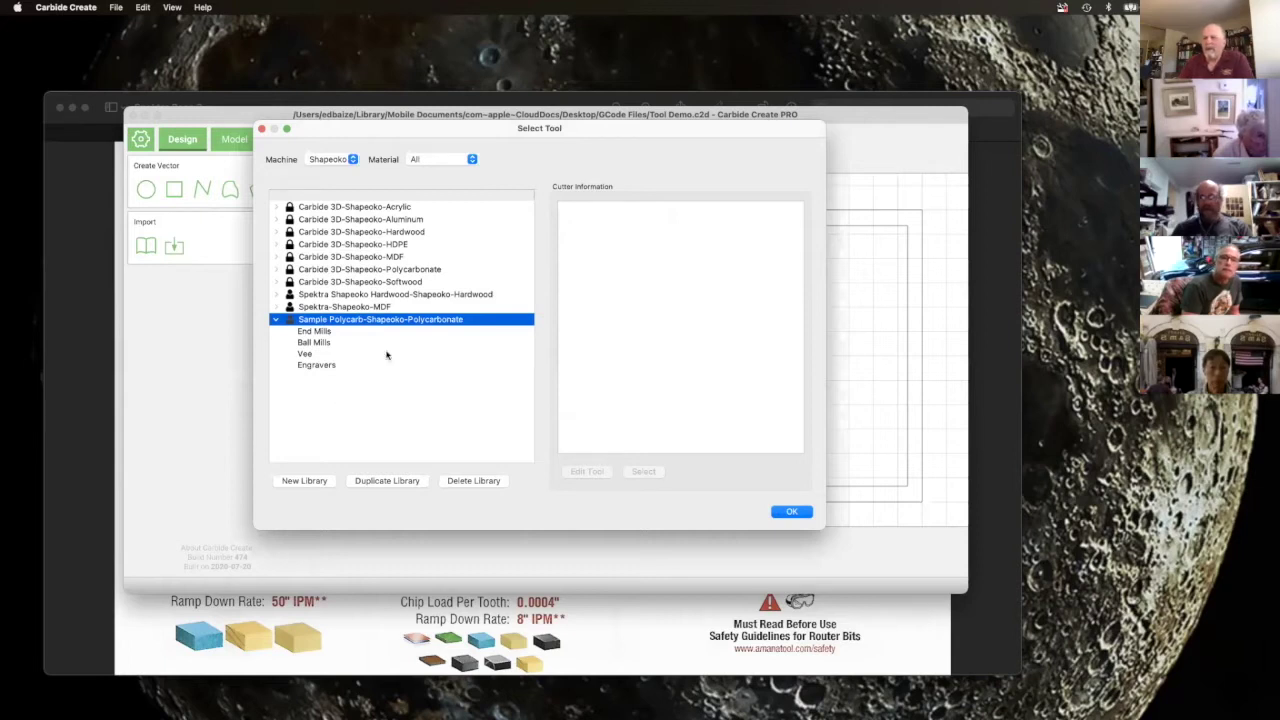
# Step: Filter libraries to Polycarbonate and browse End Mills, Ball Mills, Vee and Engravers categories
pyautogui.click(437, 160)
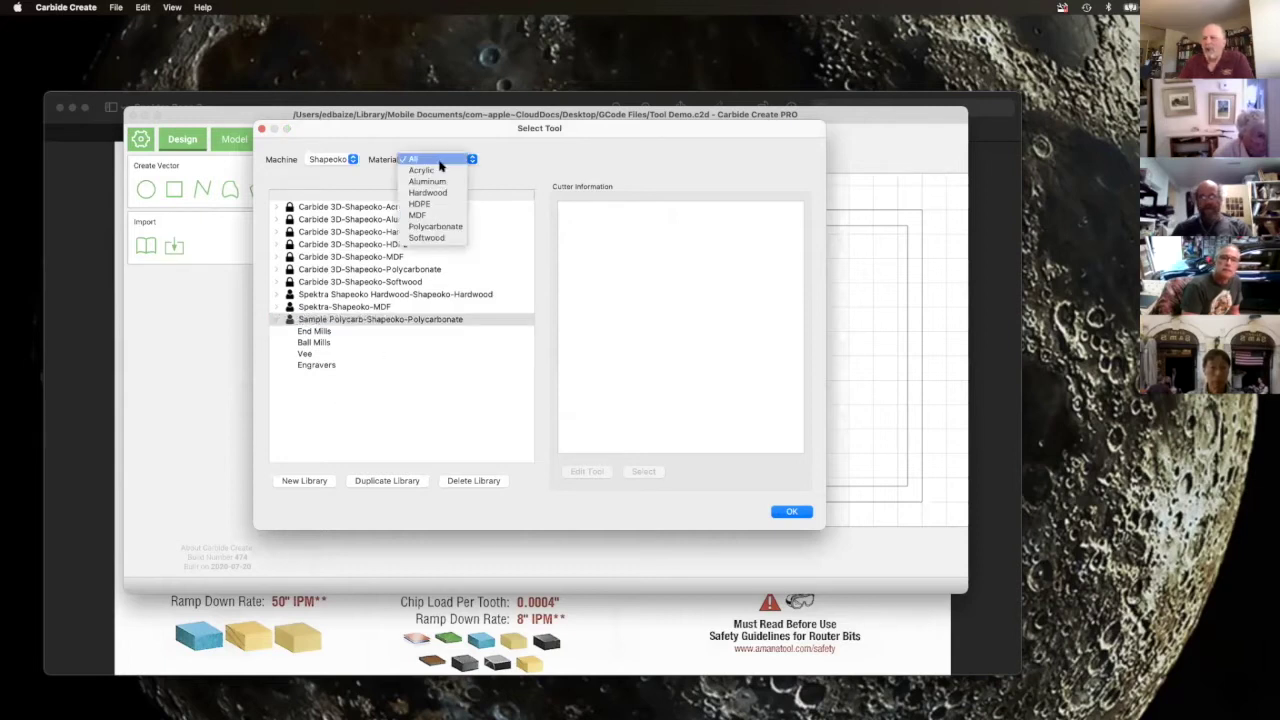
pyautogui.click(438, 226)
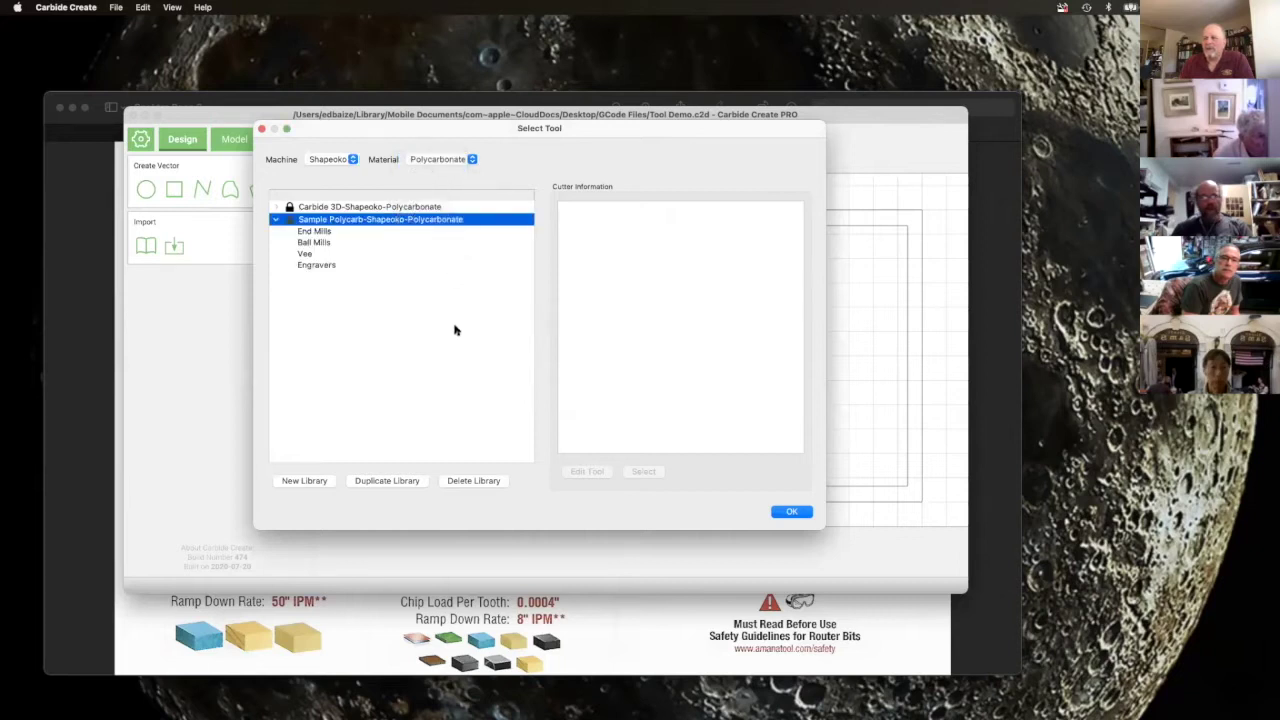
pyautogui.click(310, 232)
pyautogui.click(306, 244)
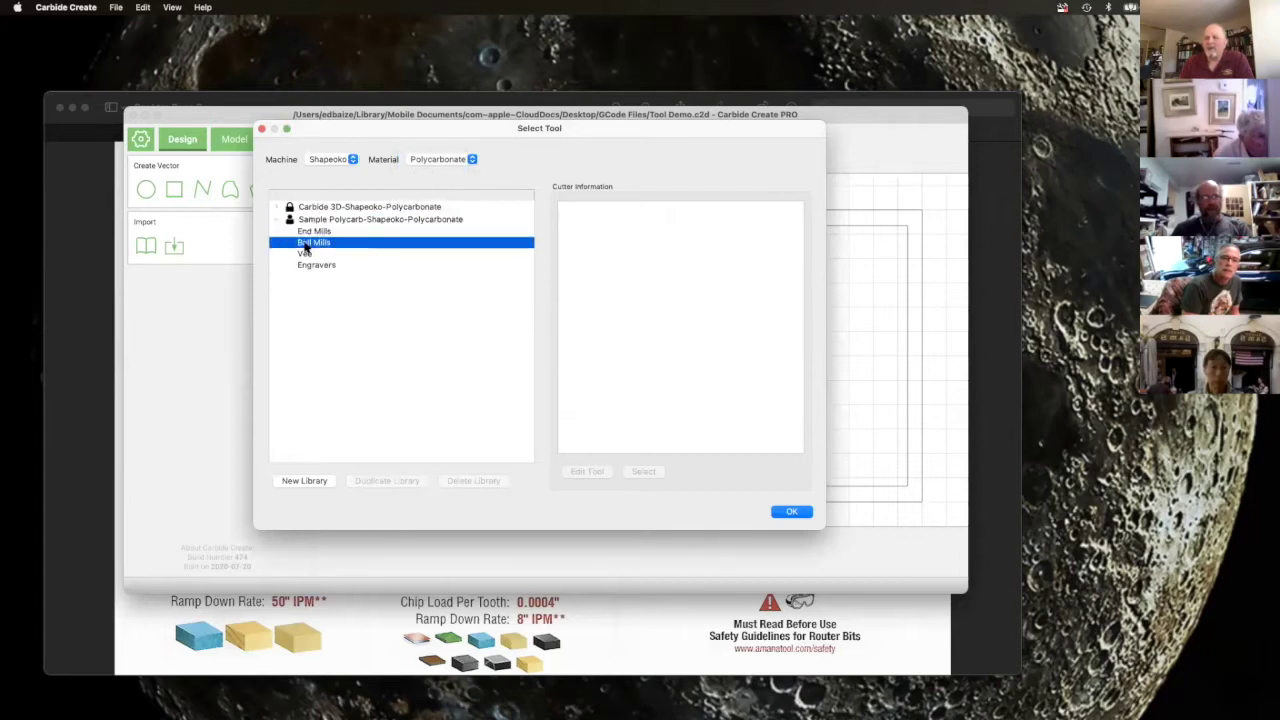
pyautogui.click(306, 254)
pyautogui.click(309, 266)
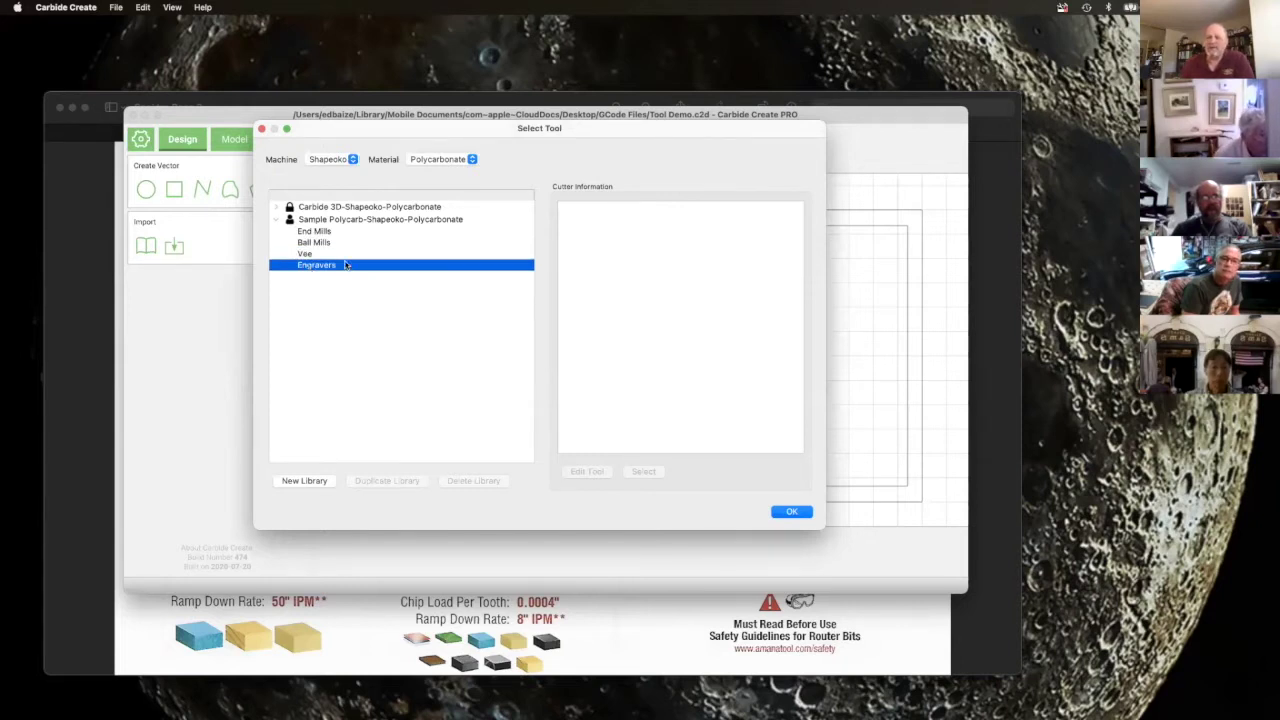
pyautogui.click(314, 233)
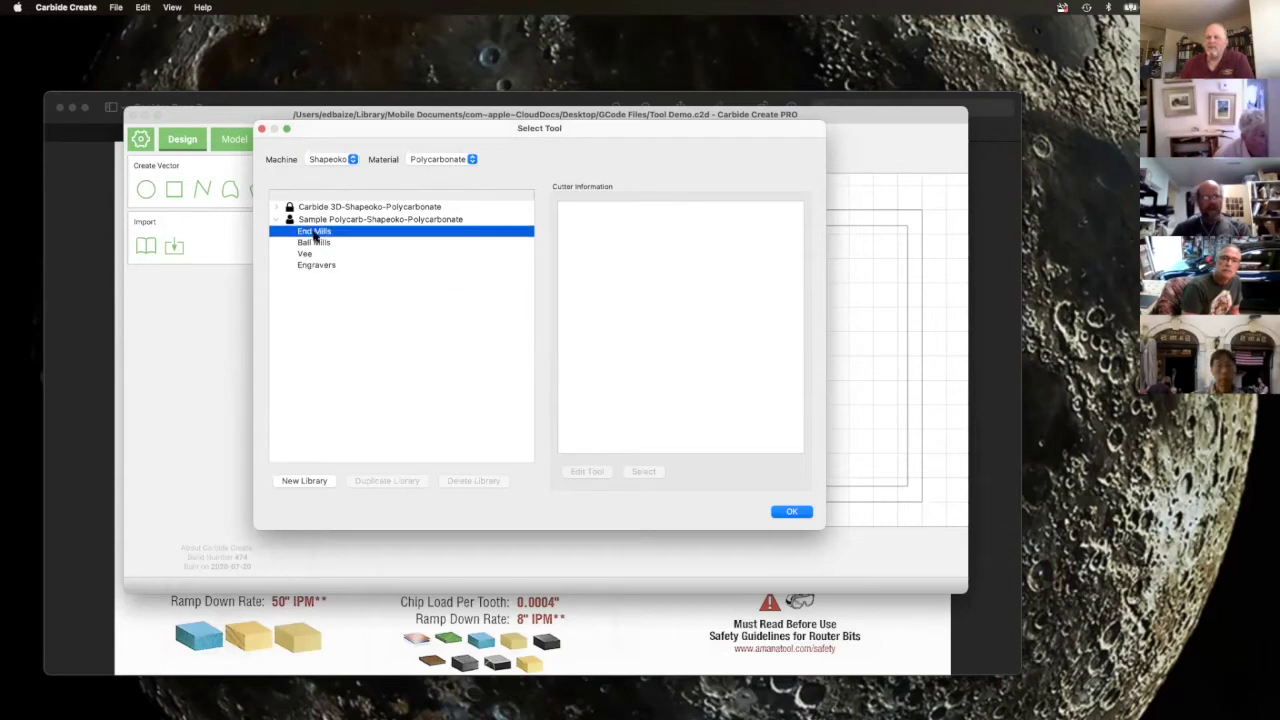
# Step: Add a new end mill under End Mills, then bring up the Spektra bit catalogue
pyautogui.rightClick(314, 232)
pyautogui.moveTo(330, 231)
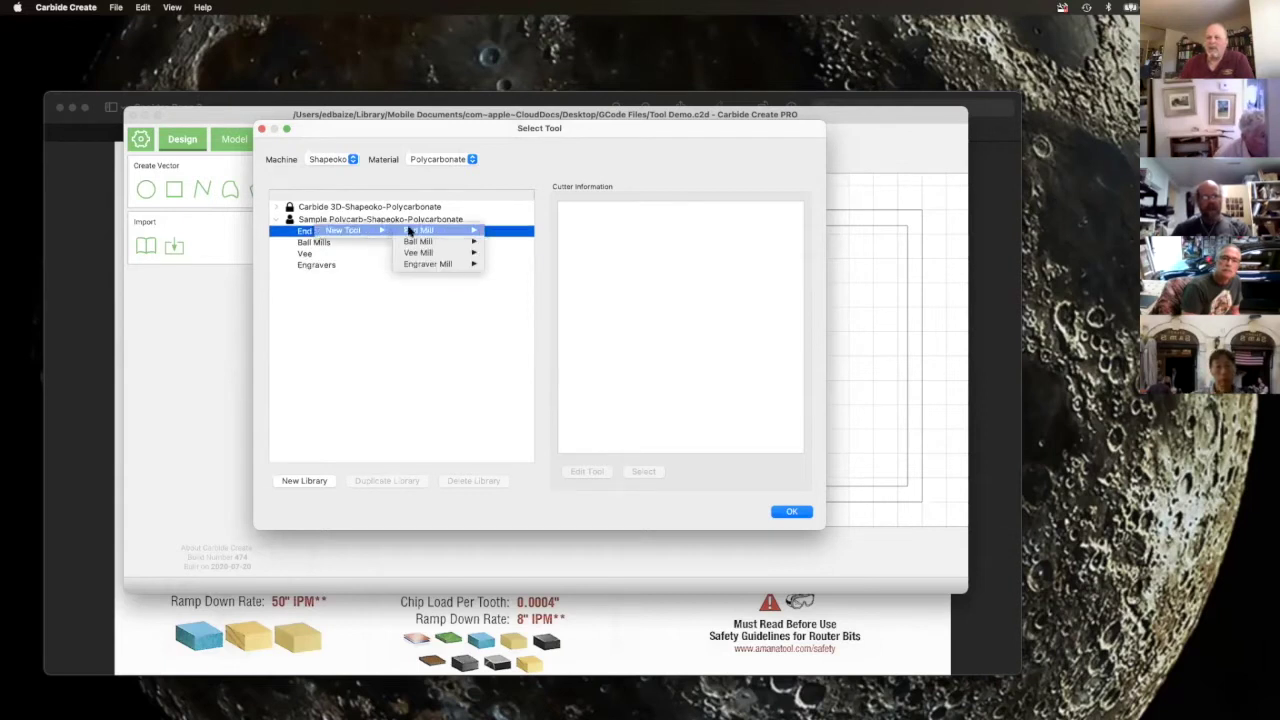
pyautogui.moveTo(418, 232)
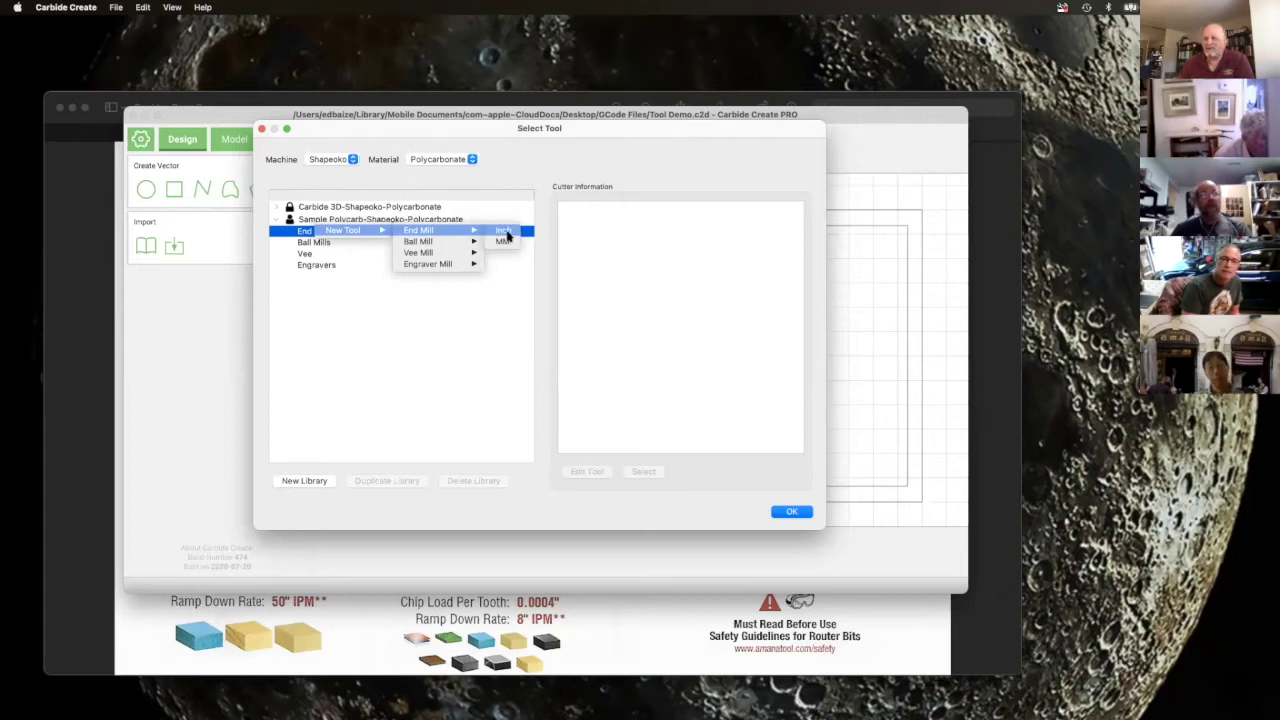
pyautogui.click(503, 241)
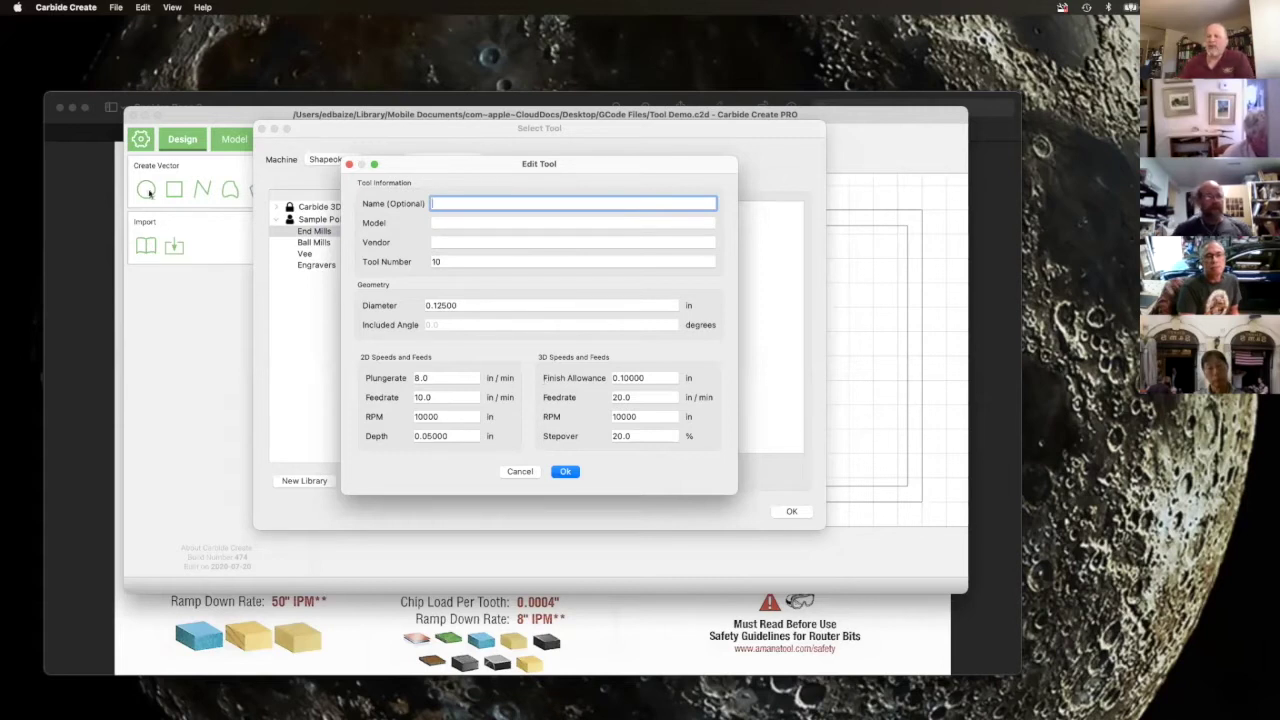
pyautogui.click(270, 104)
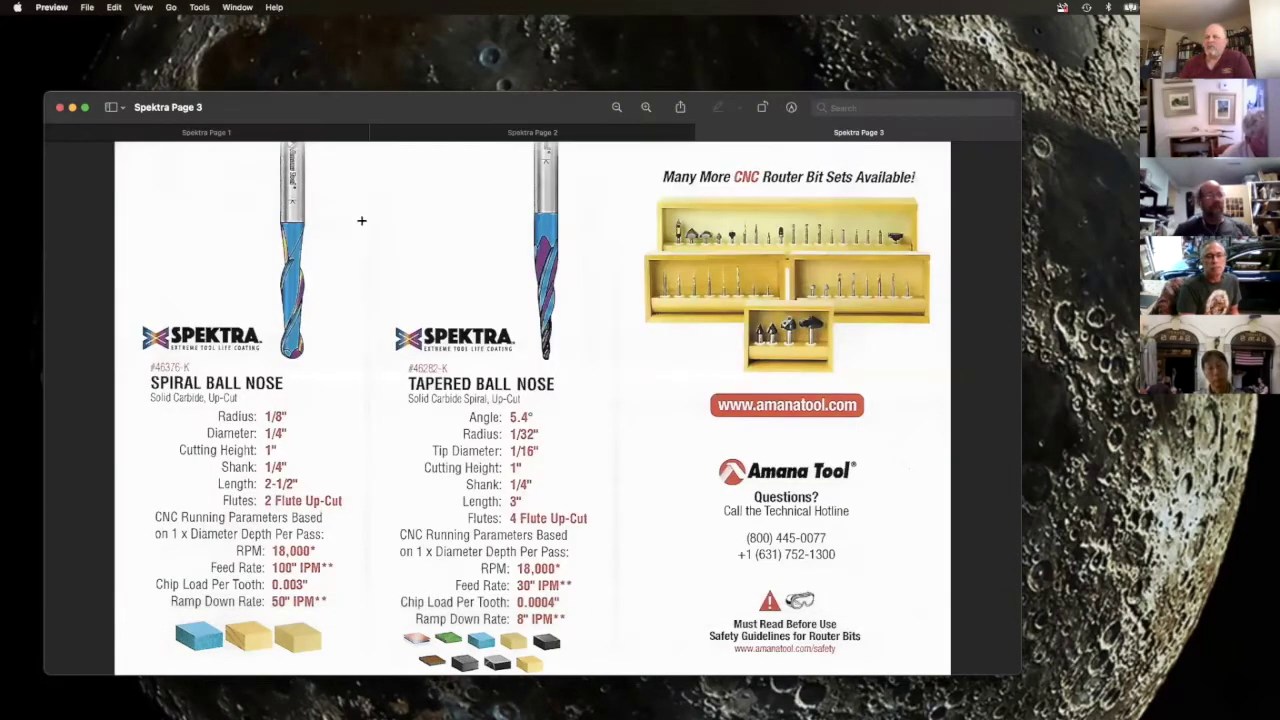
# Step: Browse Spektra catalogue Pages 2 and 1, then return to Carbide Create's library list
pyautogui.click(571, 136)
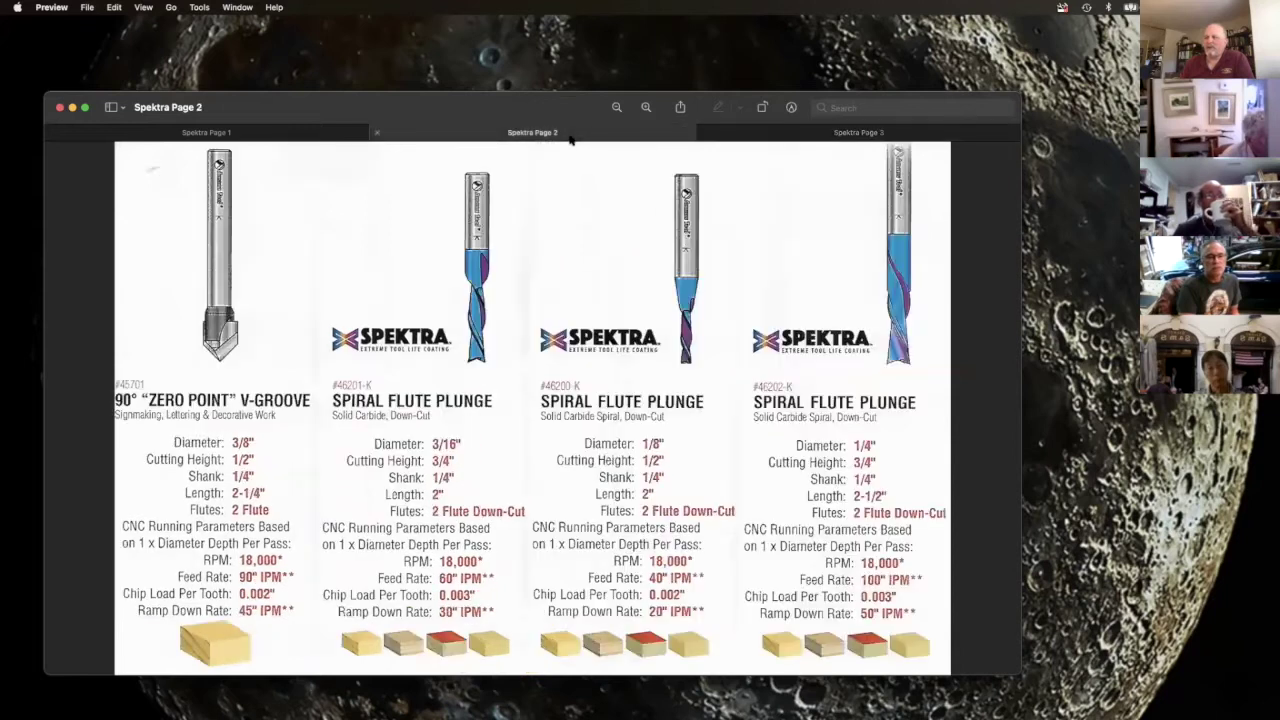
pyautogui.click(324, 137)
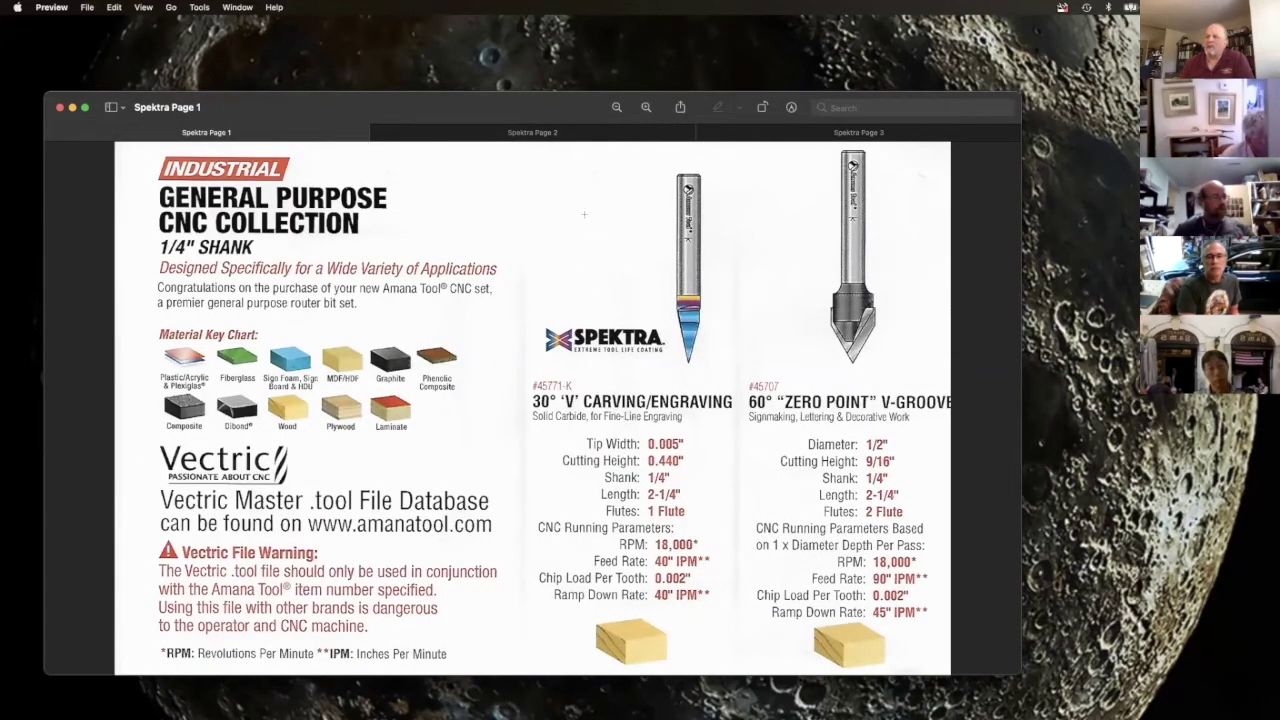
pyautogui.moveTo(434, 108); pyautogui.dragTo(756, 170)
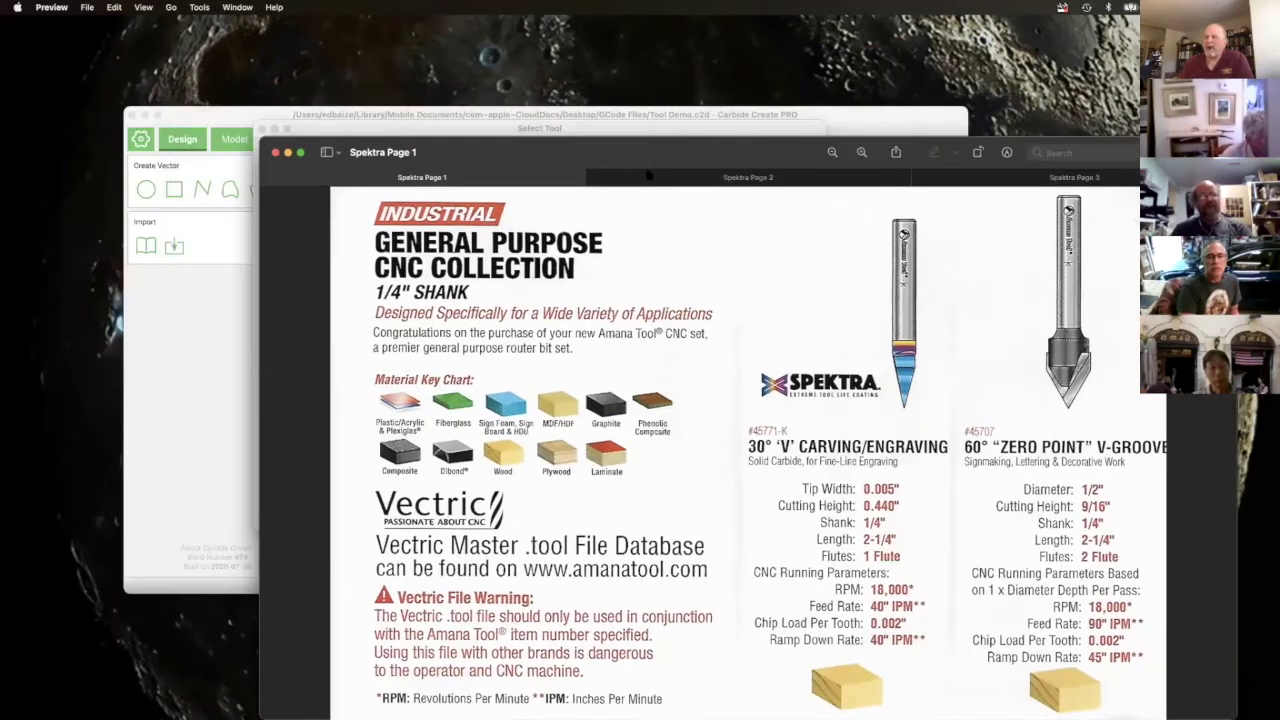
pyautogui.press('super+Tab')
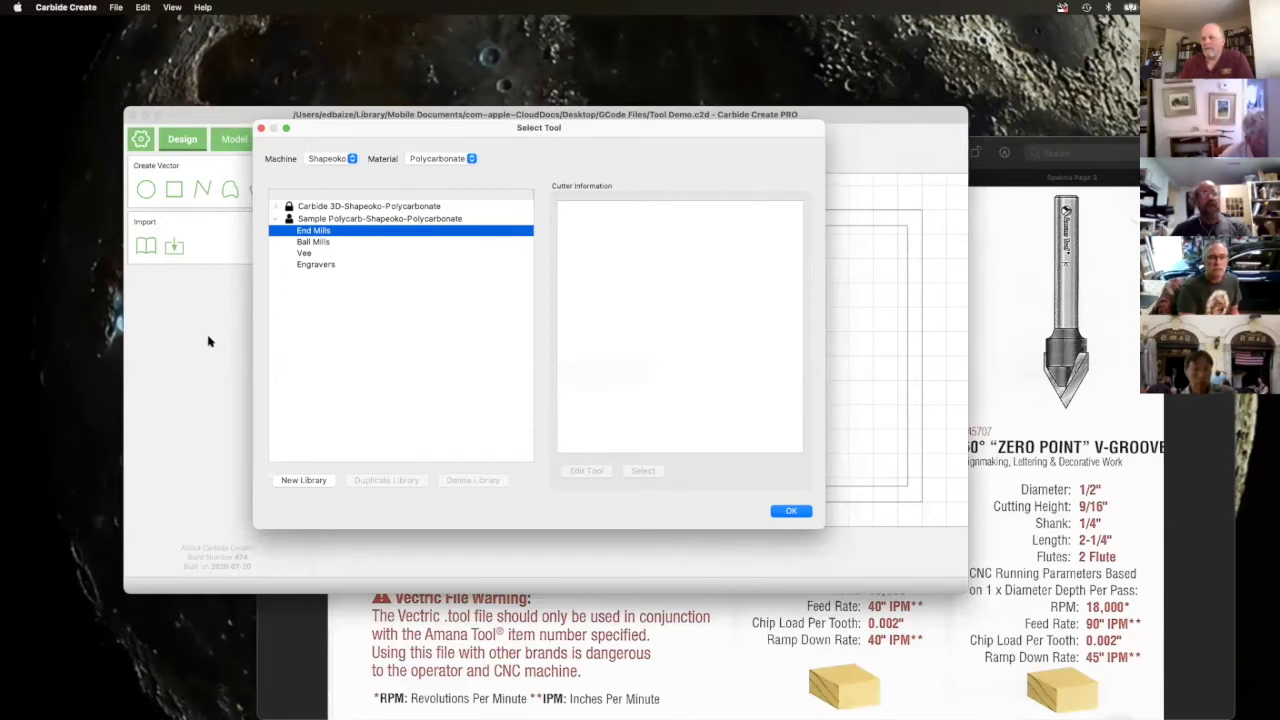
# Step: Quit Preview, rearrange the tool windows, and cancel the unfinished new end mill
pyautogui.click(995, 168)
pyautogui.click(42, 7)
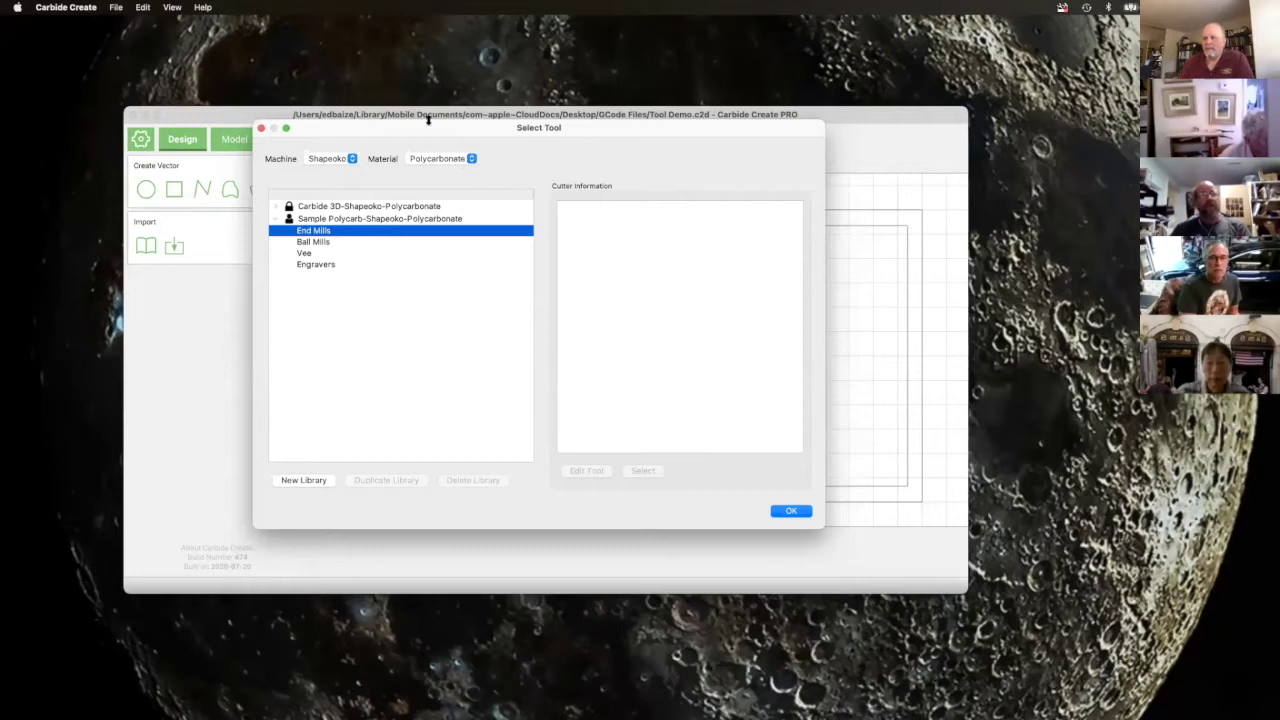
pyautogui.moveTo(390, 128); pyautogui.dragTo(226, 70)
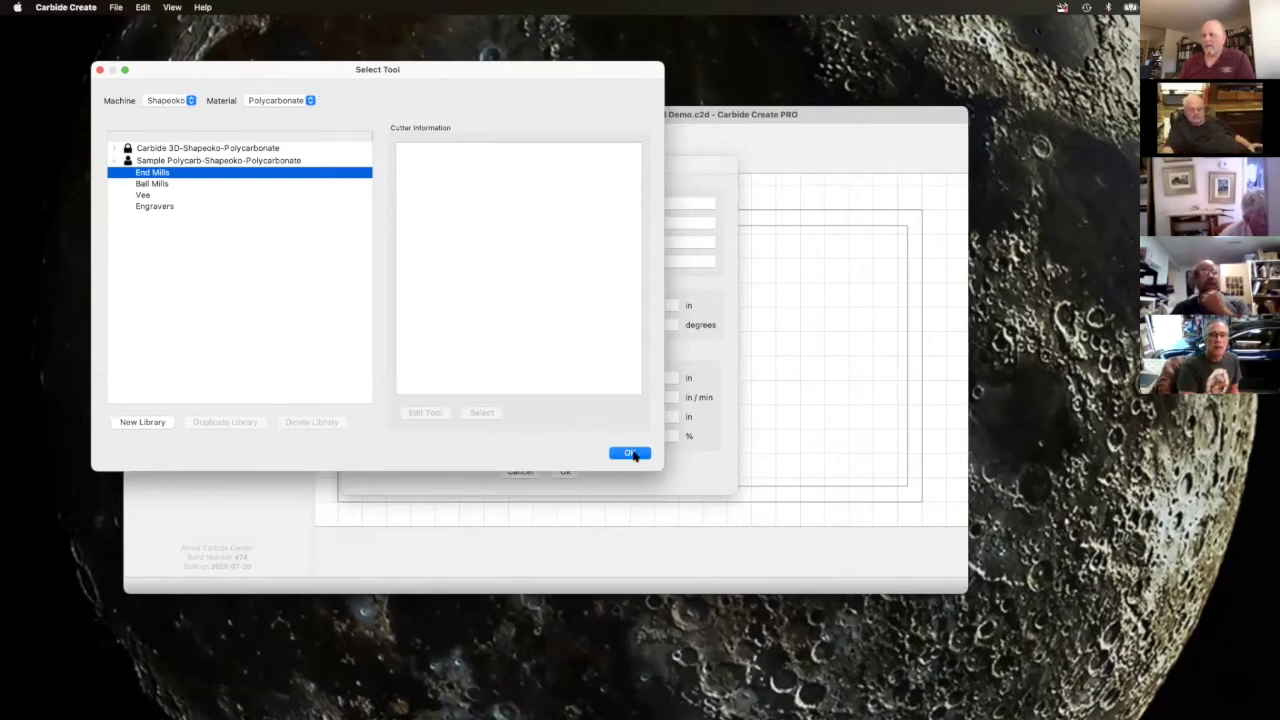
pyautogui.moveTo(403, 71); pyautogui.dragTo(480, 131)
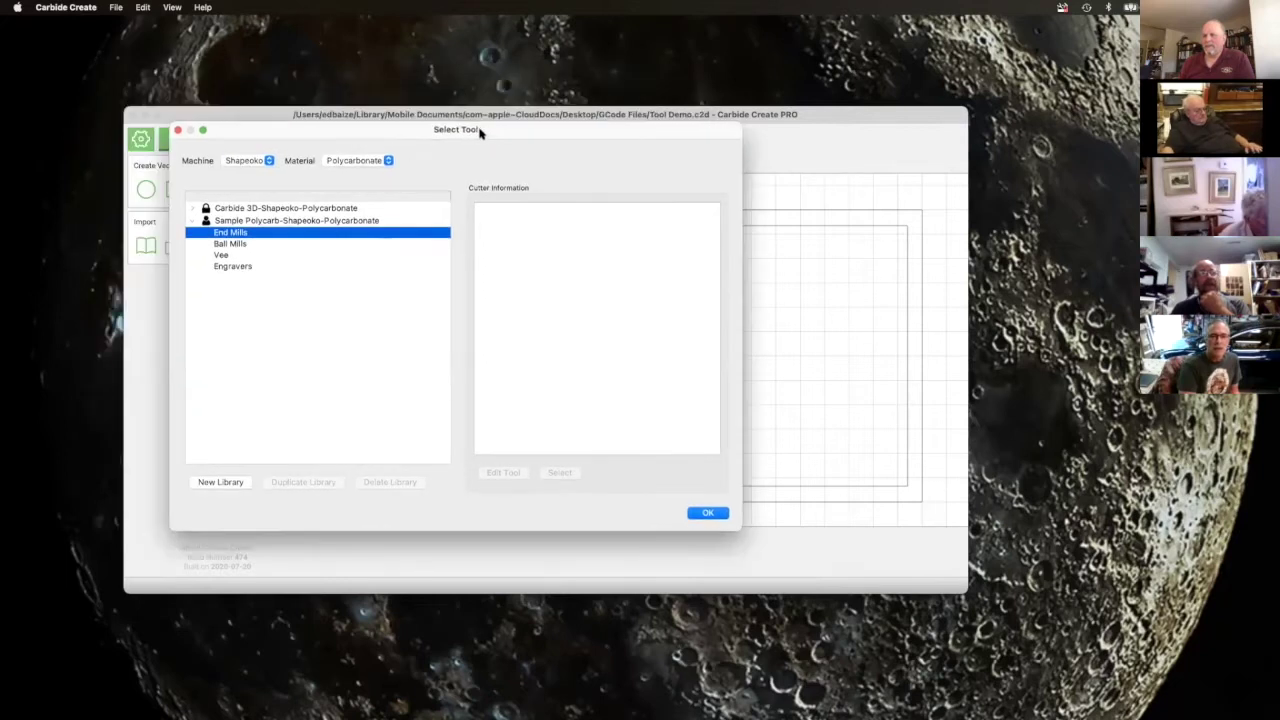
pyautogui.moveTo(487, 700)
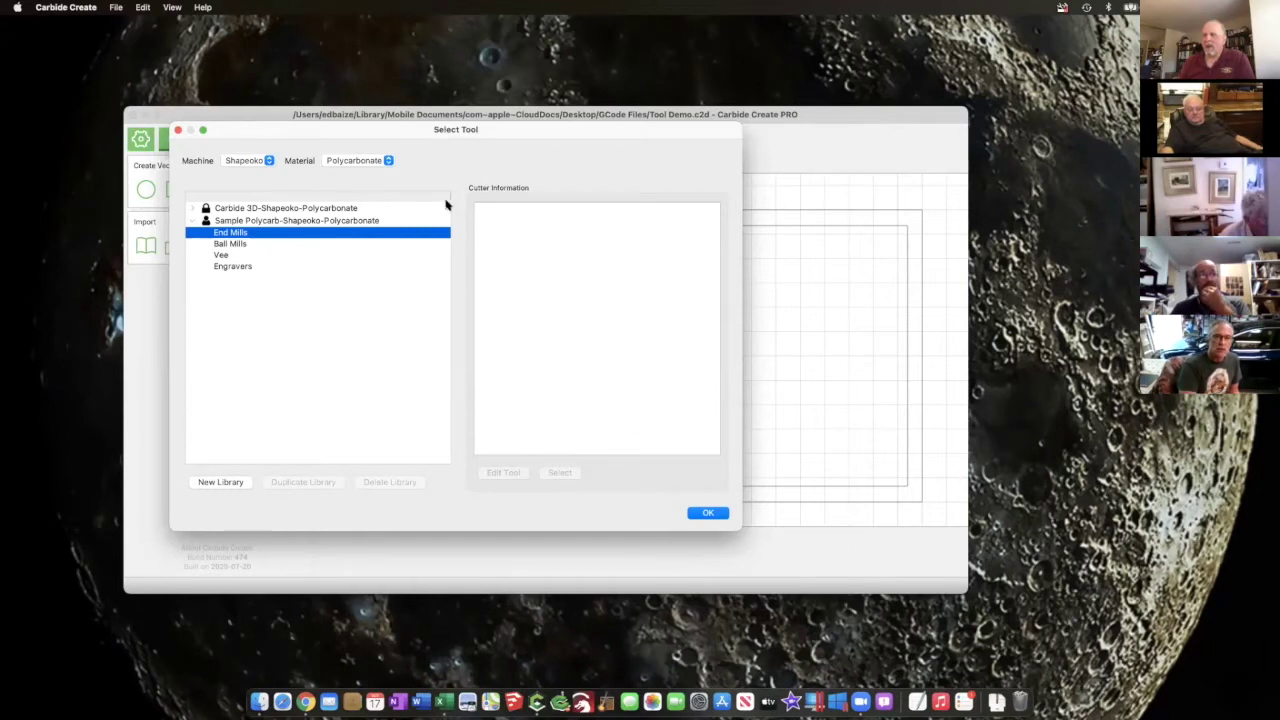
pyautogui.moveTo(393, 135); pyautogui.dragTo(329, 171)
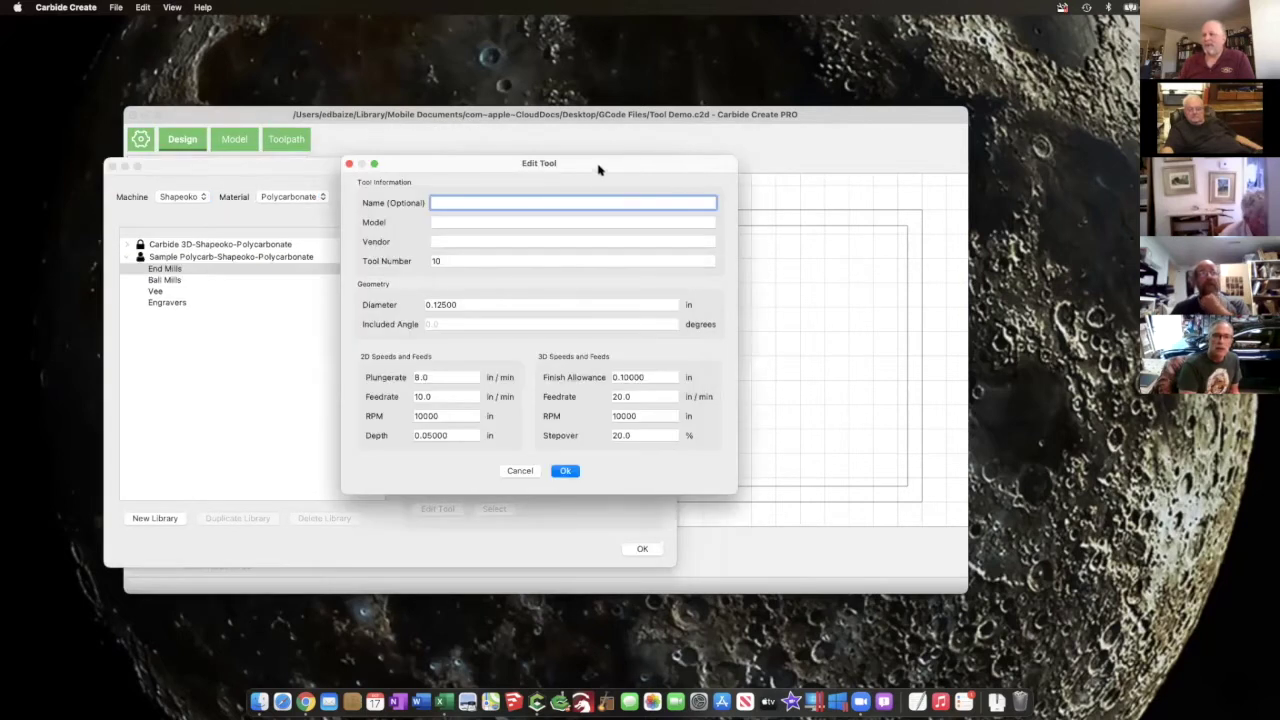
pyautogui.moveTo(597, 169); pyautogui.dragTo(536, 220)
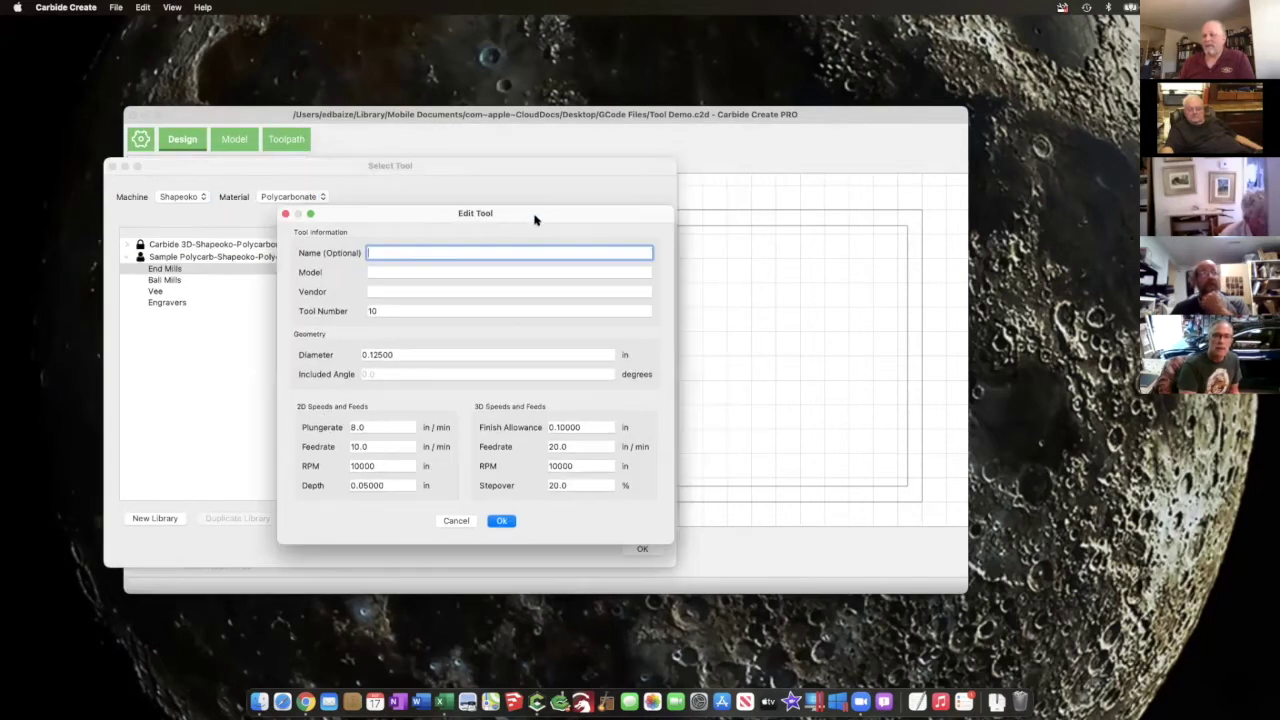
pyautogui.click(455, 521)
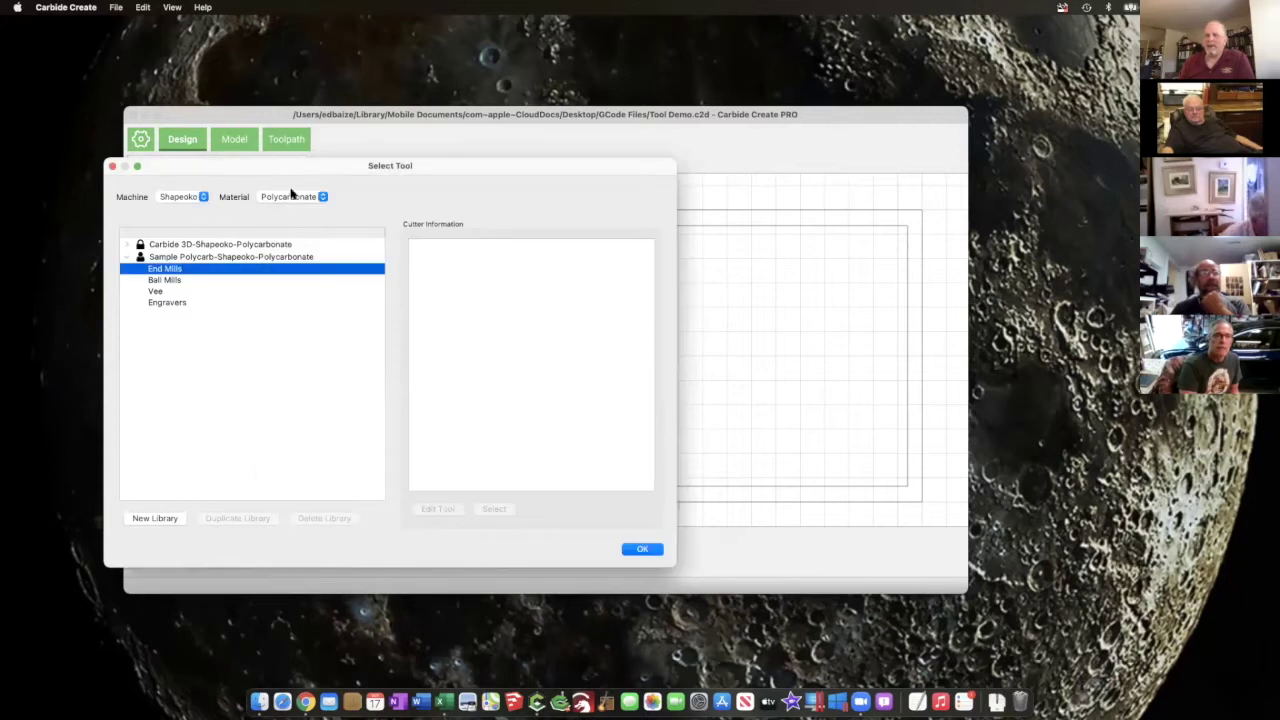
pyautogui.click(322, 197)
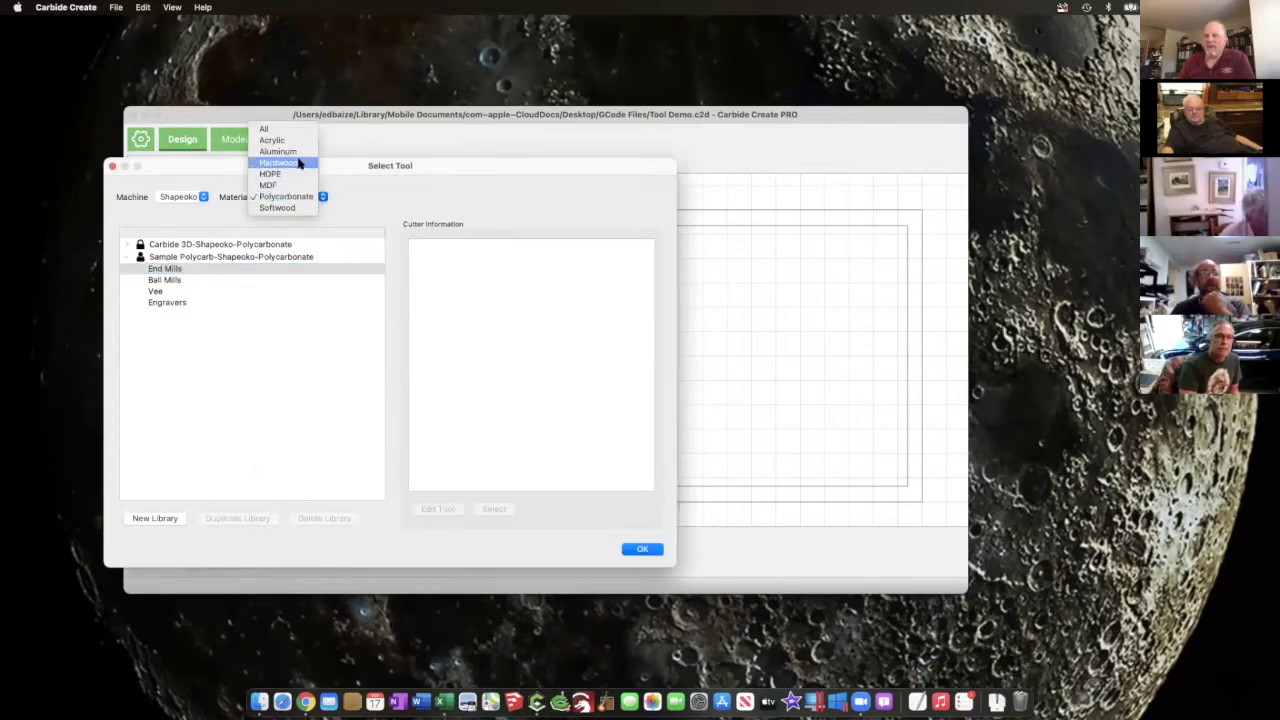
# Step: Filter to Hardwood and expand Spektra's End Mills to view the 3/16" Spiral Flute Plunge
pyautogui.click(295, 162)
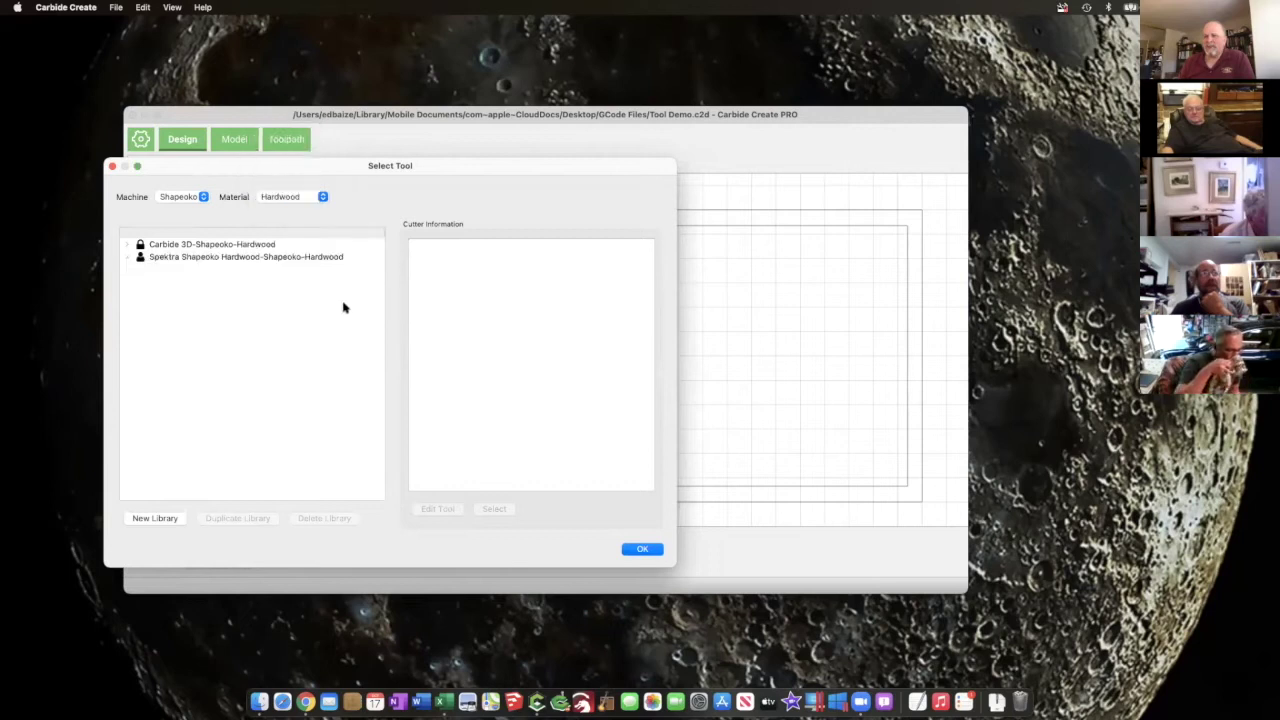
pyautogui.click(129, 257)
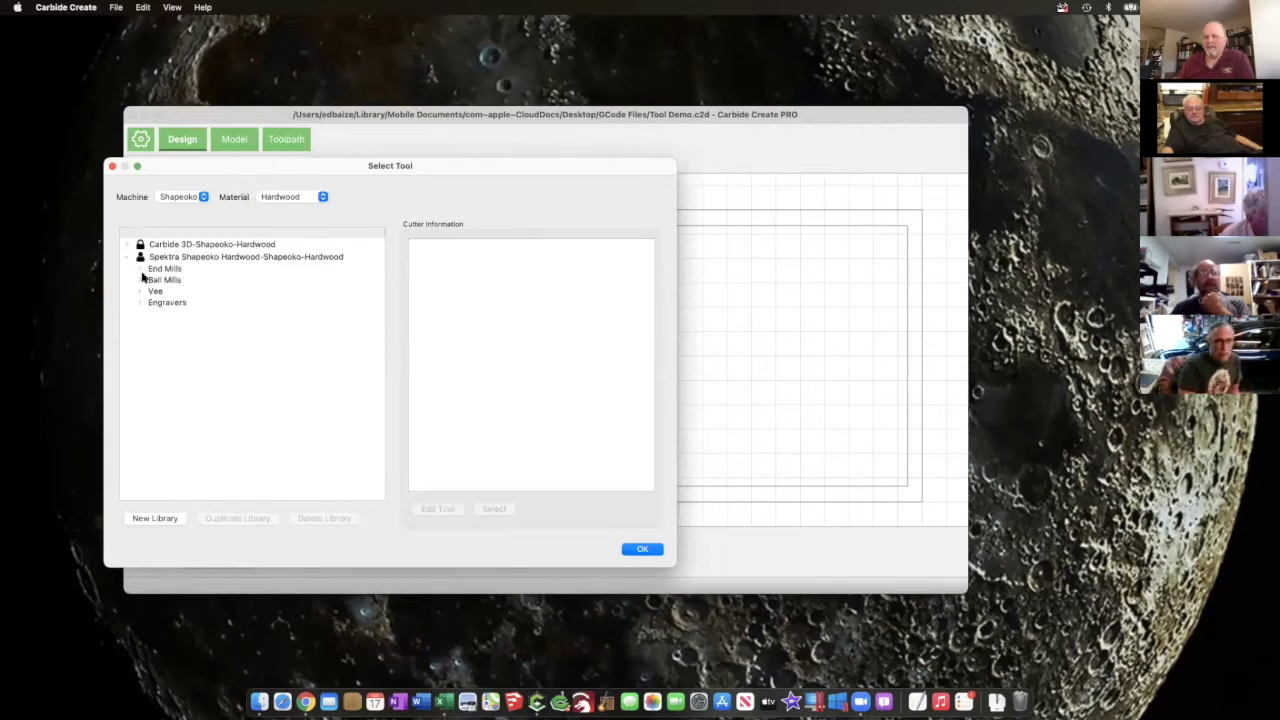
pyautogui.click(139, 269)
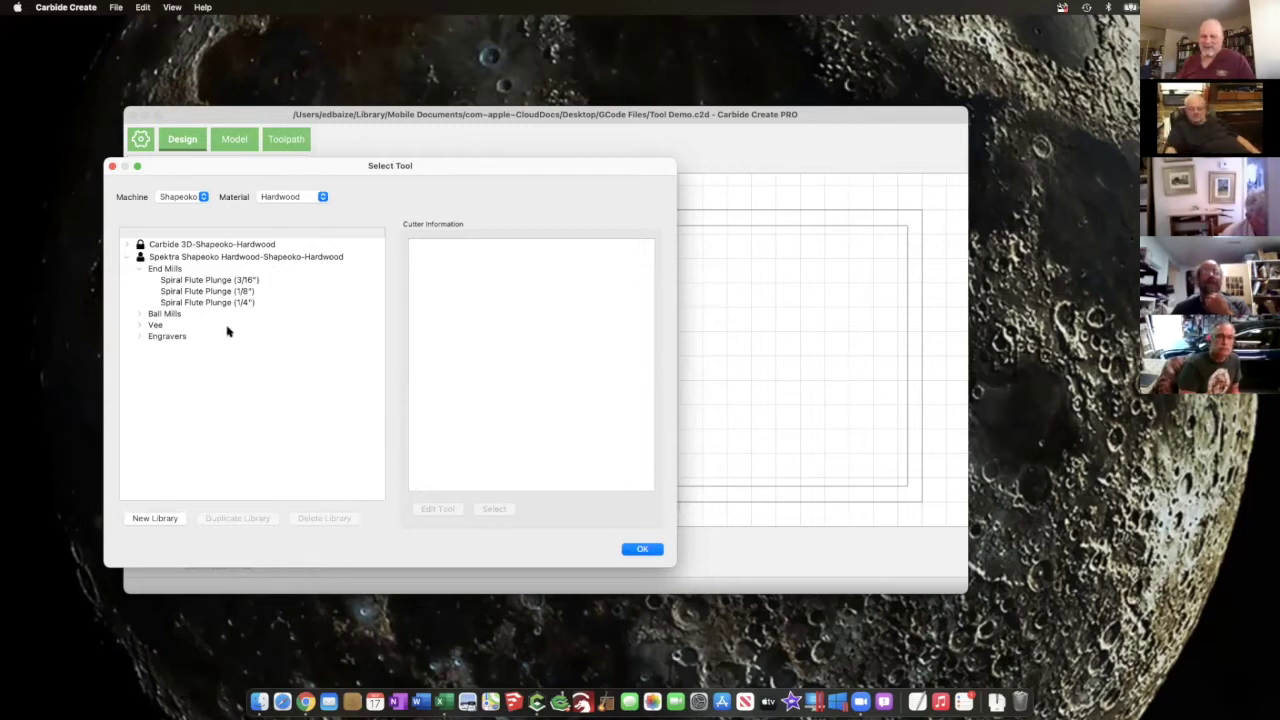
pyautogui.click(215, 282)
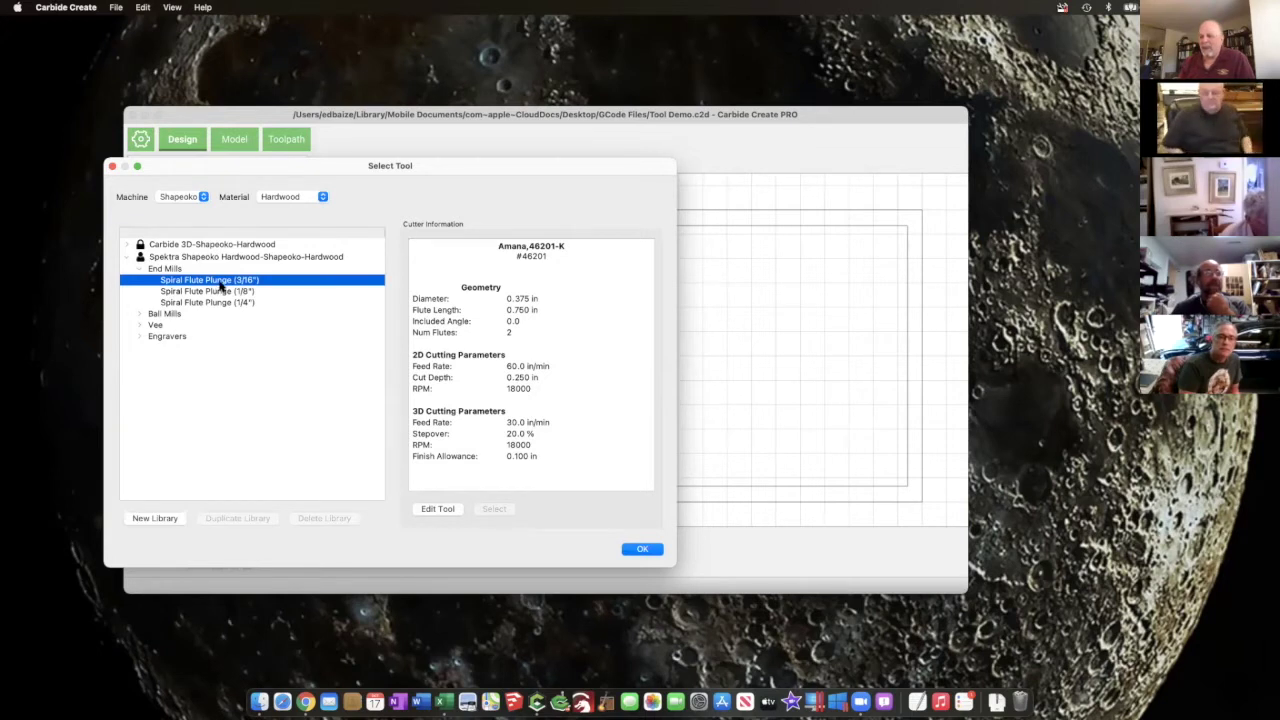
# Step: Open the Spiral Flute Plunge (3/16") end mill in the Spektra Hardwood library for editing
pyautogui.click(437, 509)
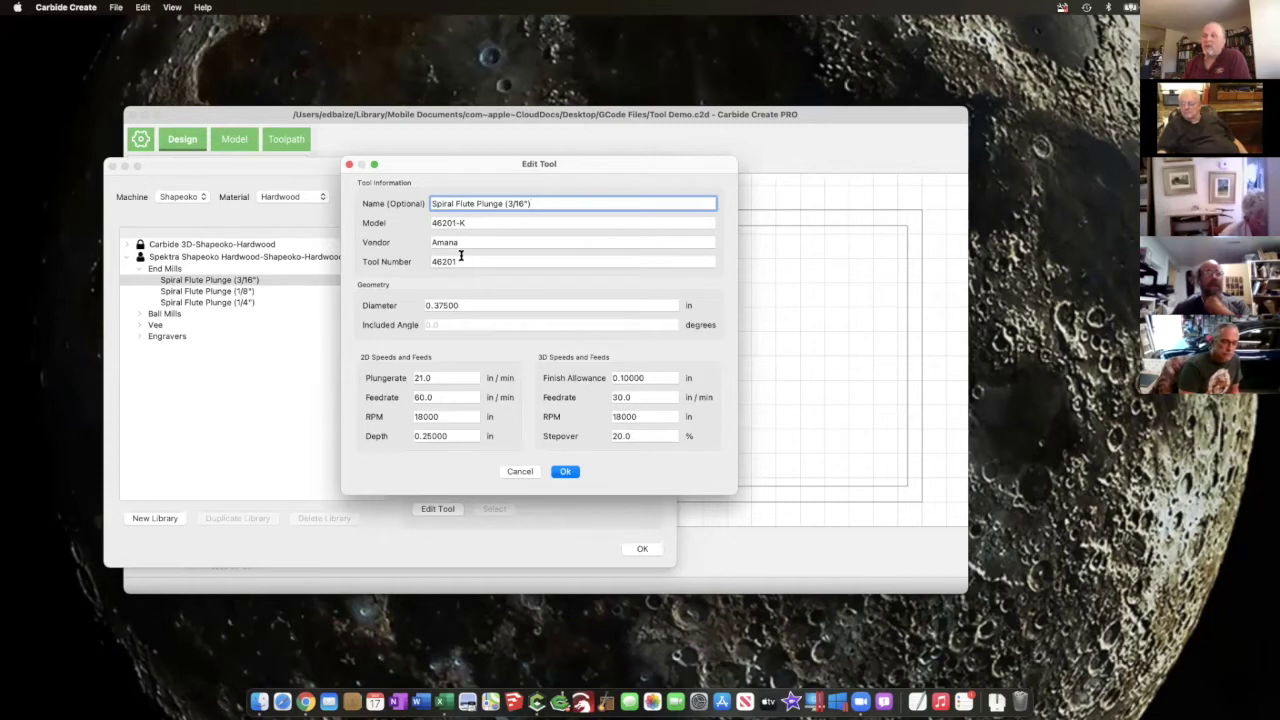
# Step: Review the 3/16" tool's number 46201, 21 in/min plunge rate and 0.25 in depth, then cancel
pyautogui.click(424, 261)
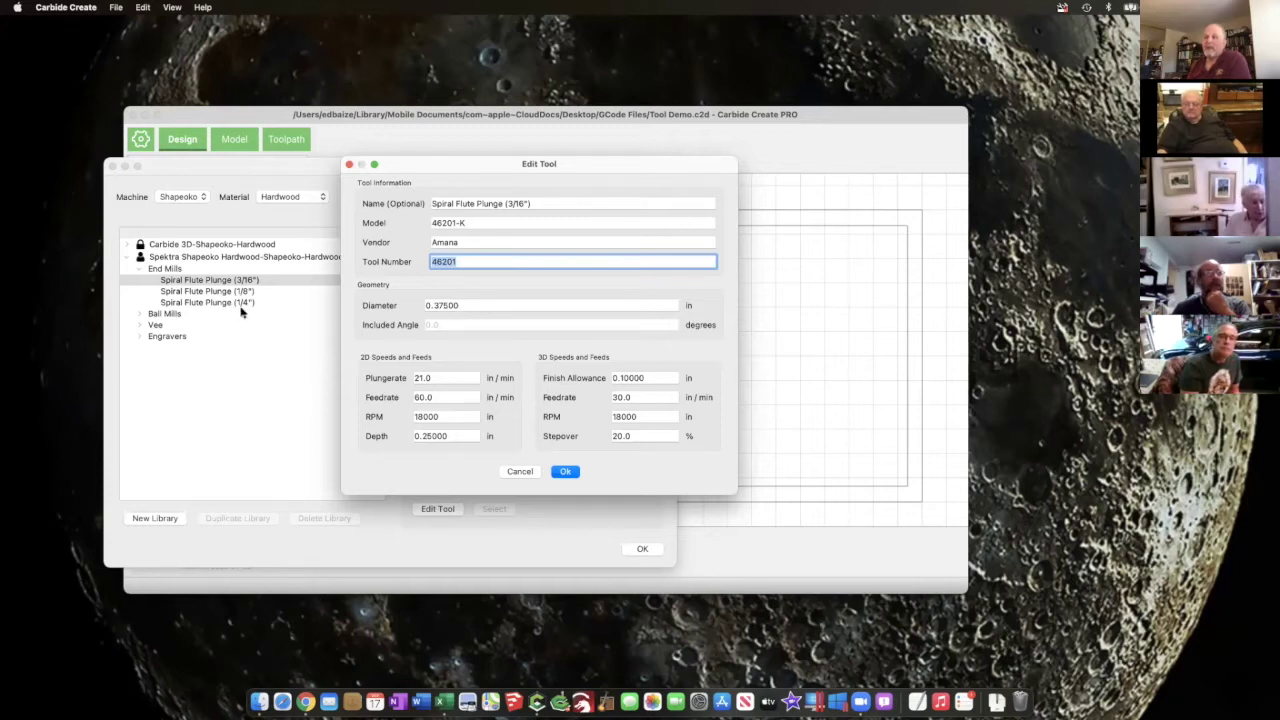
pyautogui.click(528, 472)
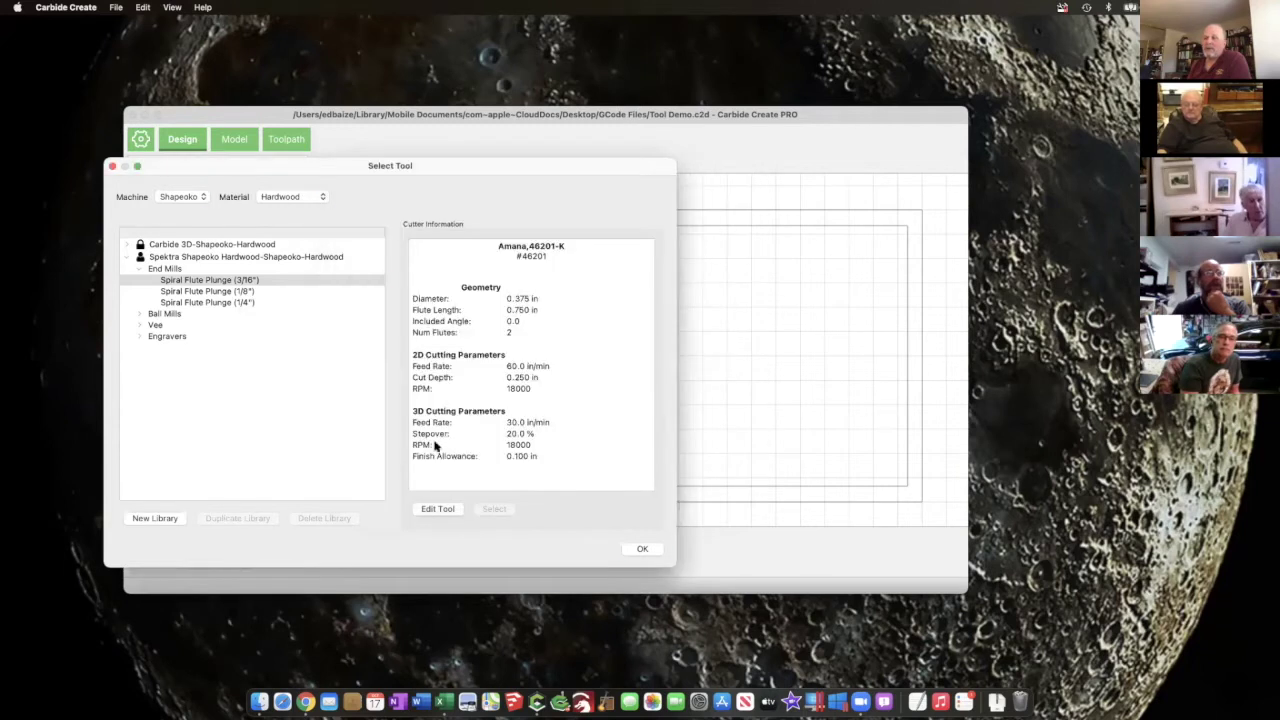
# Step: Select the Spektra Shapeoko Hardwood library to view its three Spiral Flute Plunge end mills
pyautogui.click(170, 258)
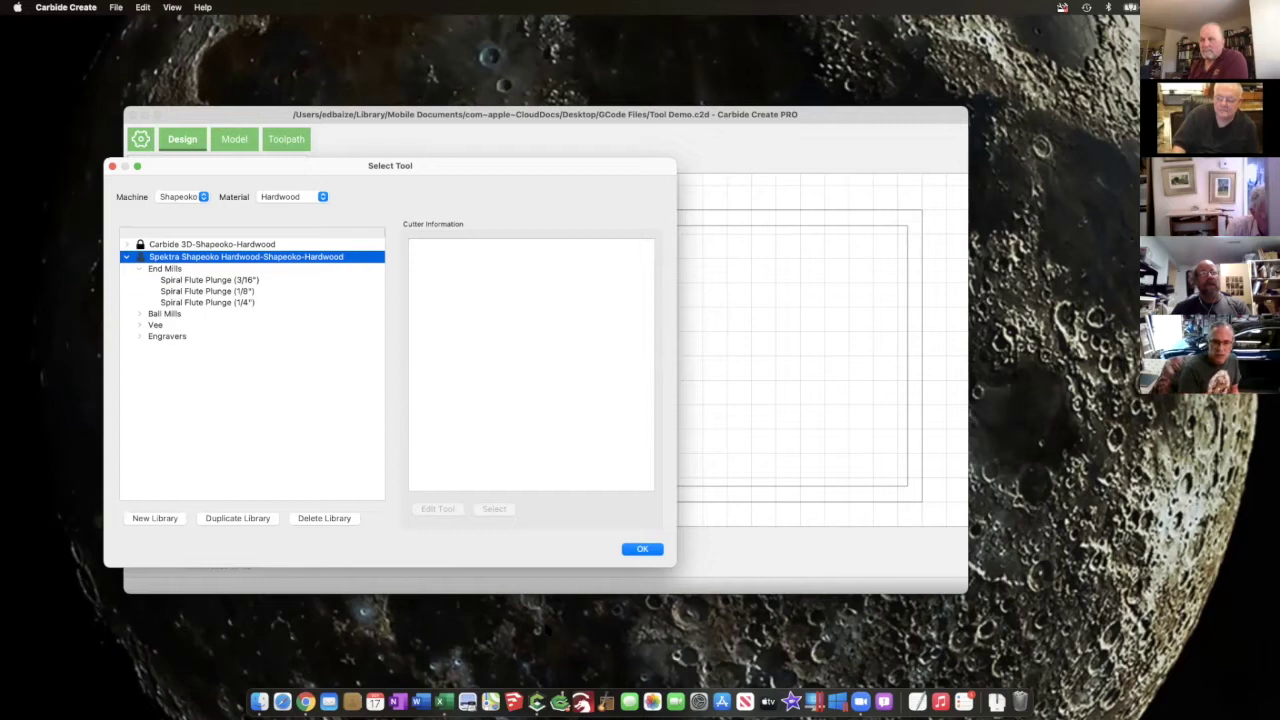
# Step: Close the Select Tool dialog to return to the Design view
pyautogui.click(113, 167)
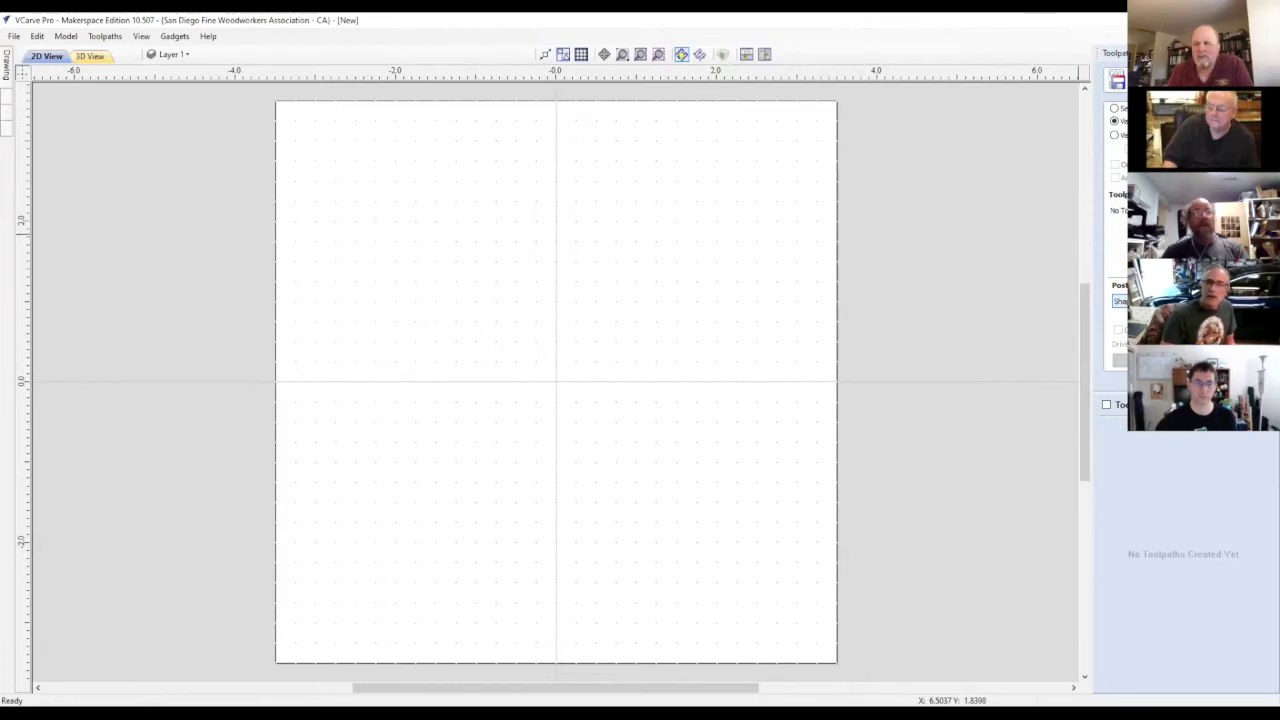
pyautogui.click(1120, 301)
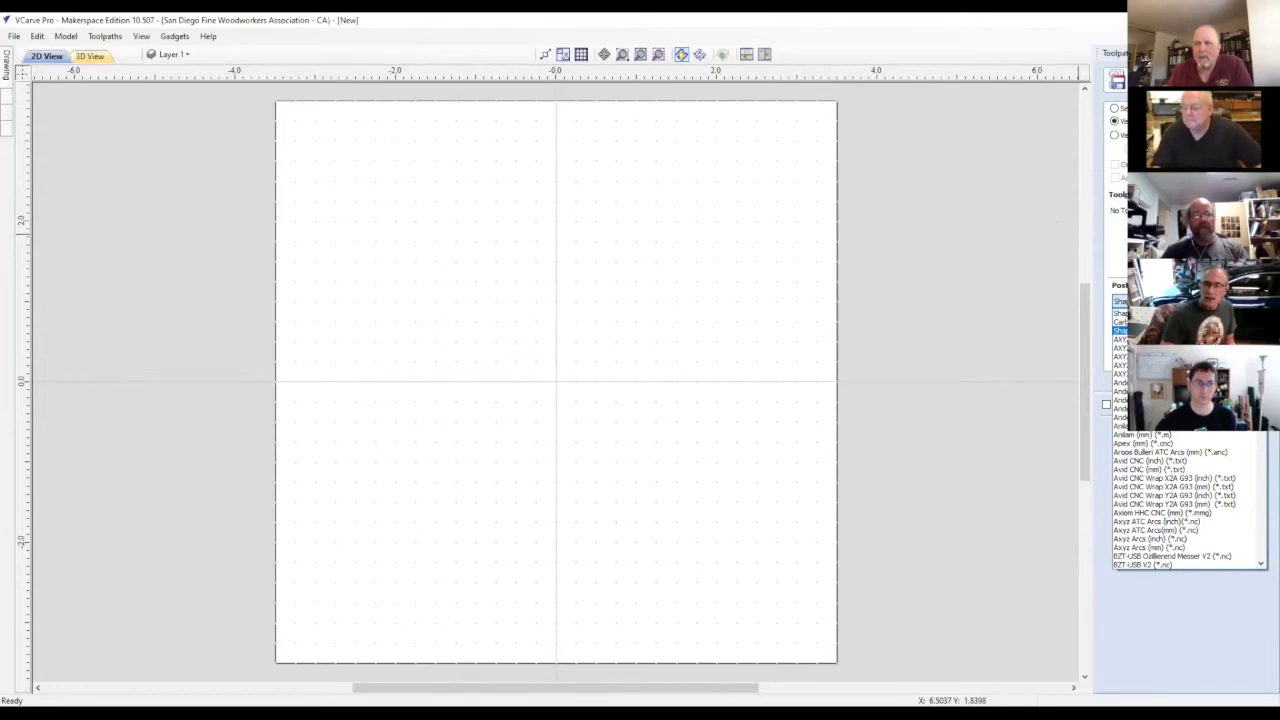
pyautogui.scroll(-12, 1188, 500)
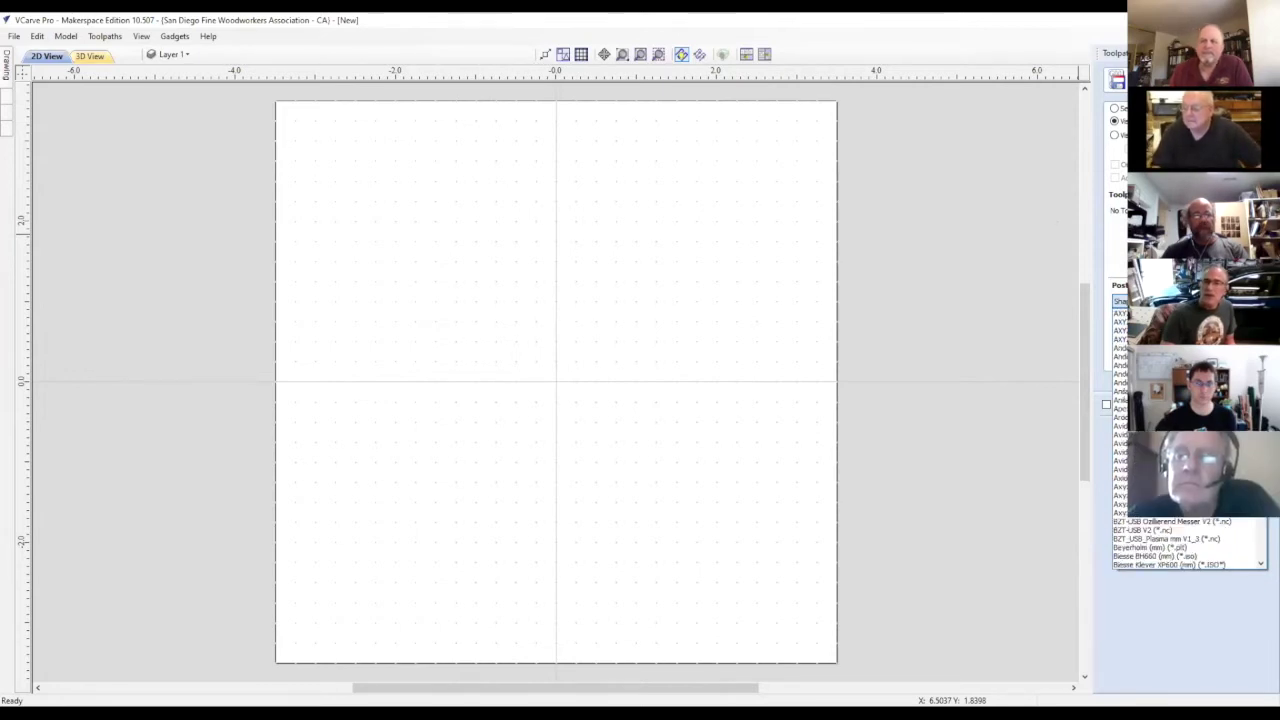
pyautogui.scroll(-15, 1188, 500)
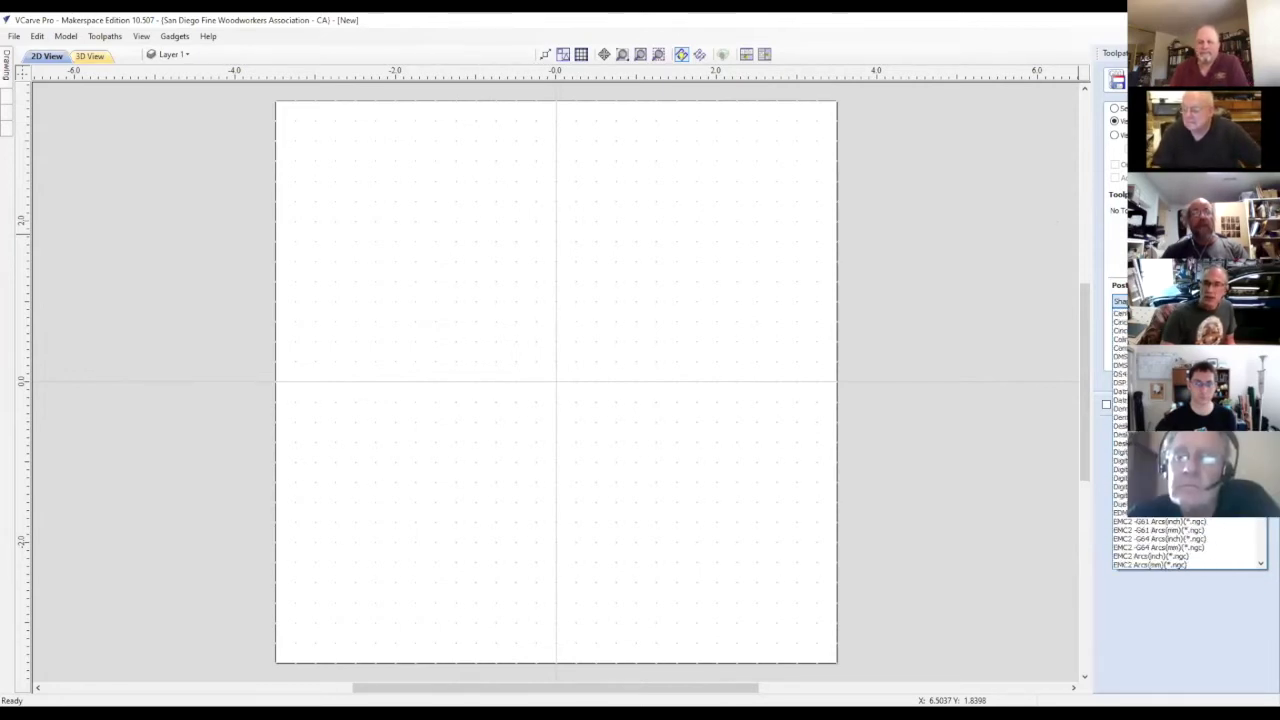
pyautogui.scroll(-15, 1188, 500)
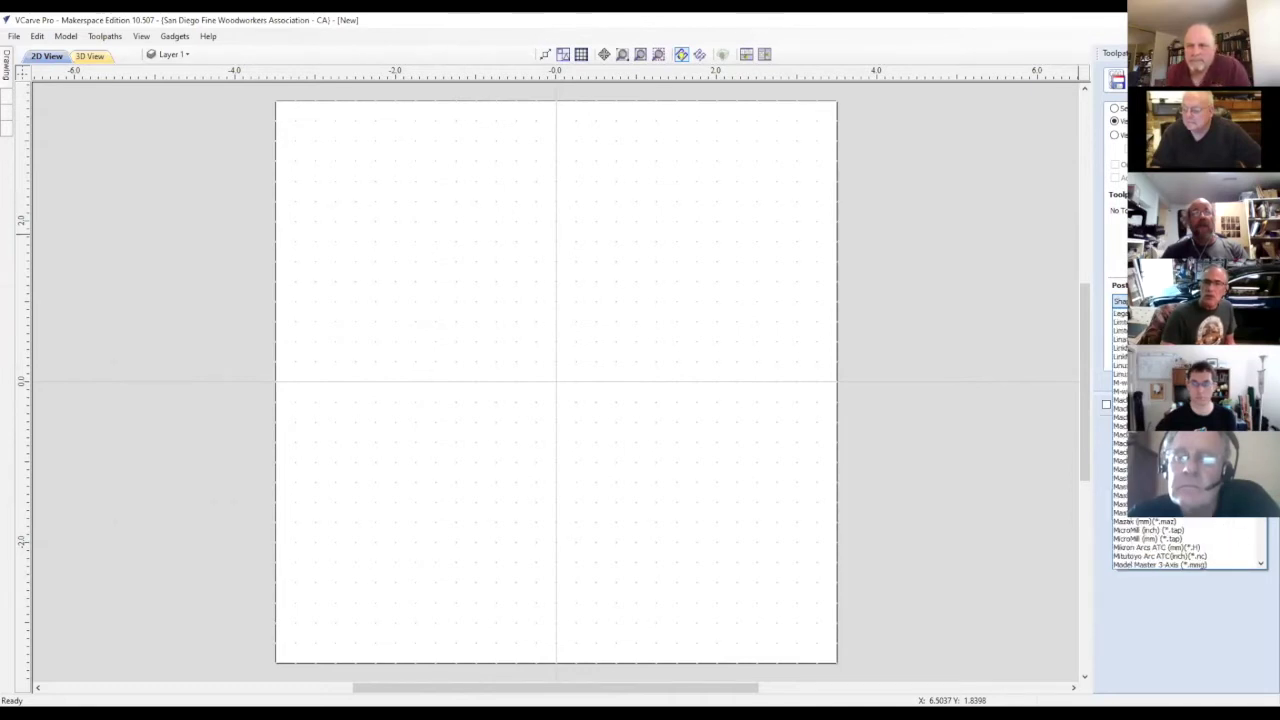
pyautogui.scroll(-15, 1188, 500)
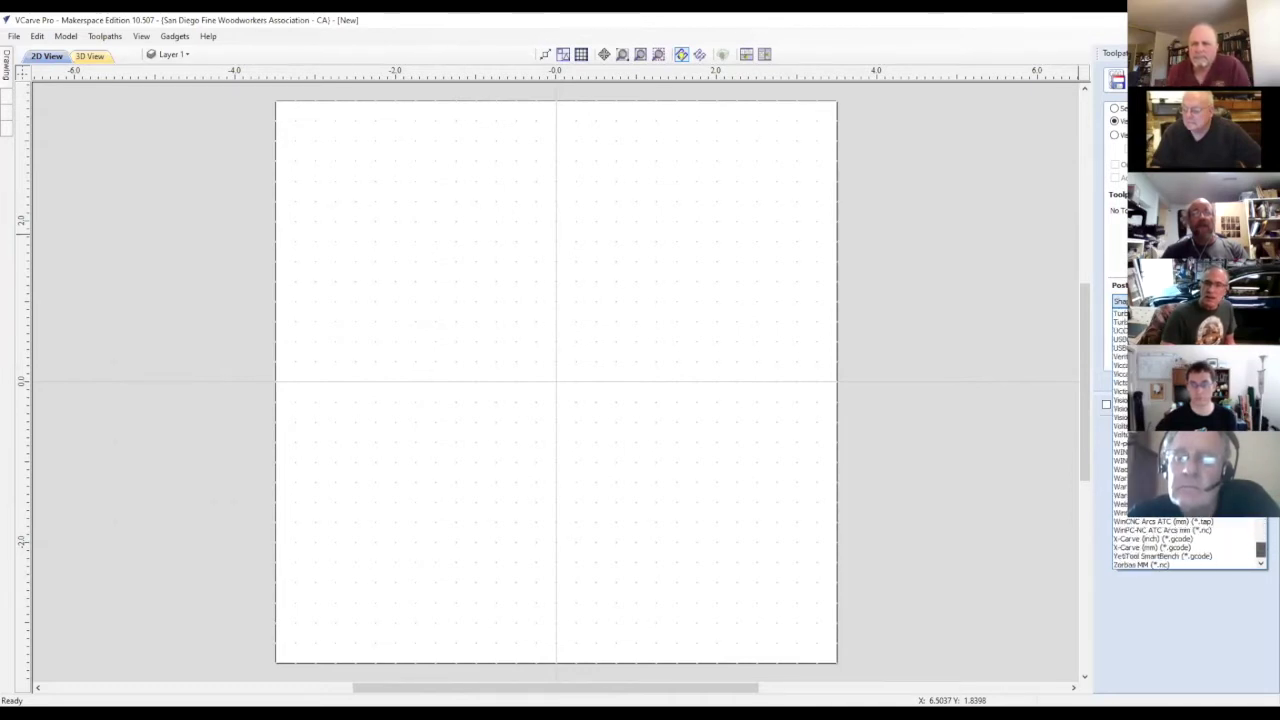
pyautogui.scroll(20, 1188, 500)
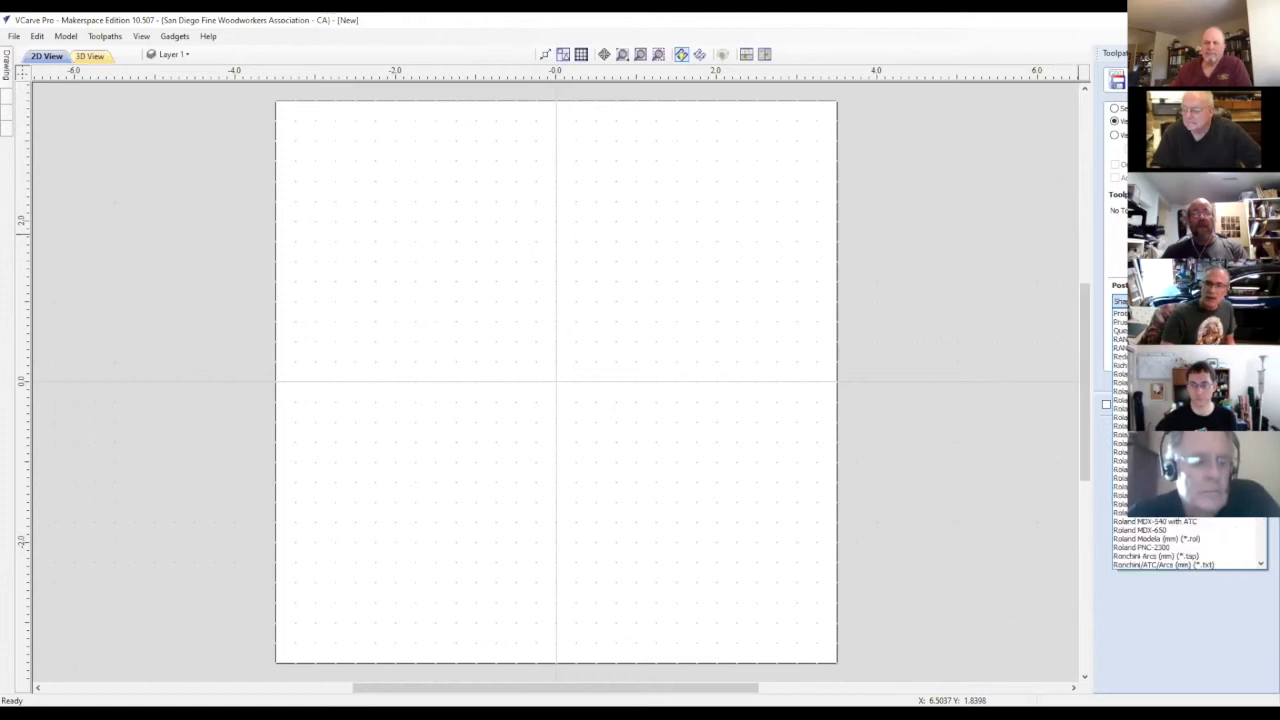
pyautogui.scroll(5, 1188, 500)
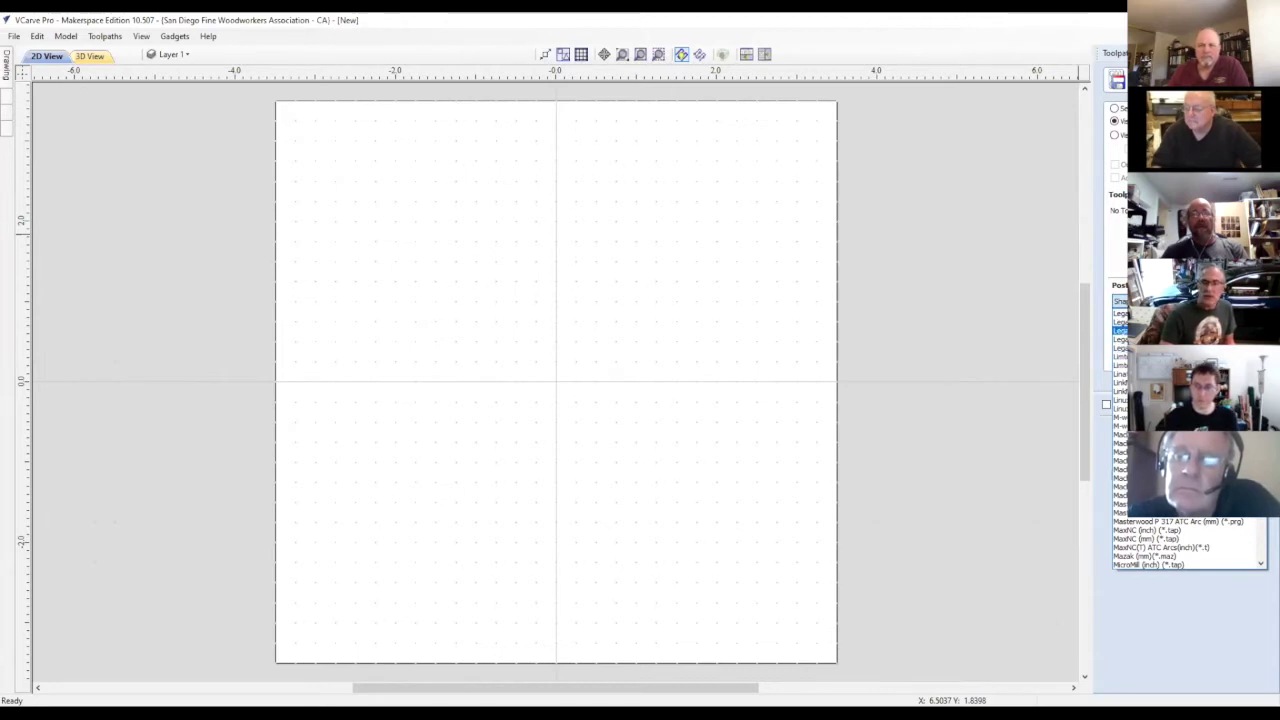
pyautogui.scroll(10, 1188, 440)
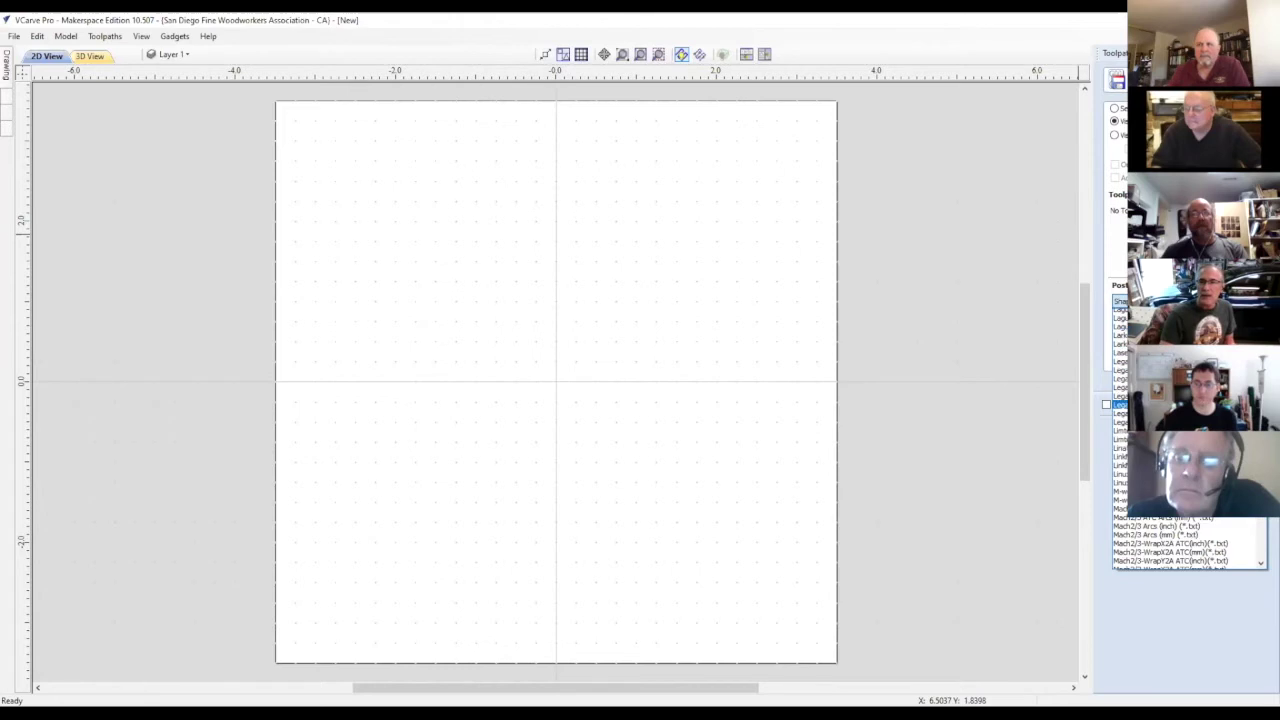
pyautogui.scroll(5, 1188, 440)
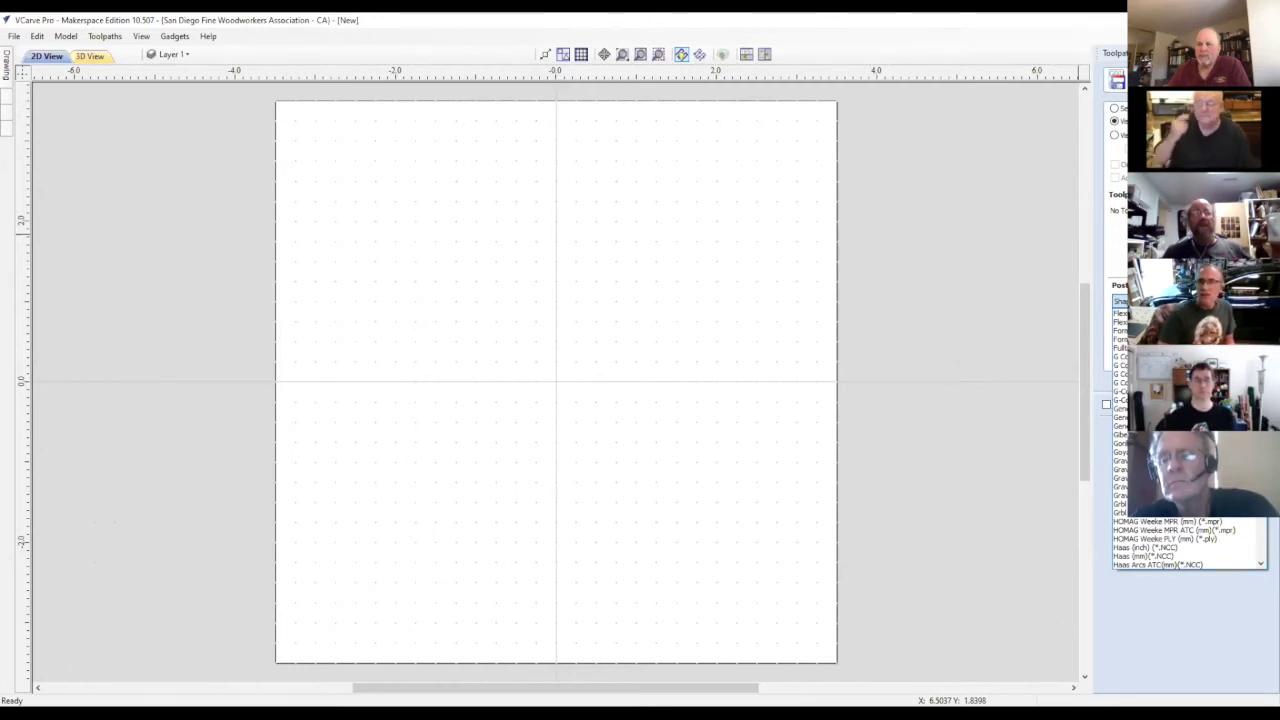
pyautogui.scroll(8, 1185, 450)
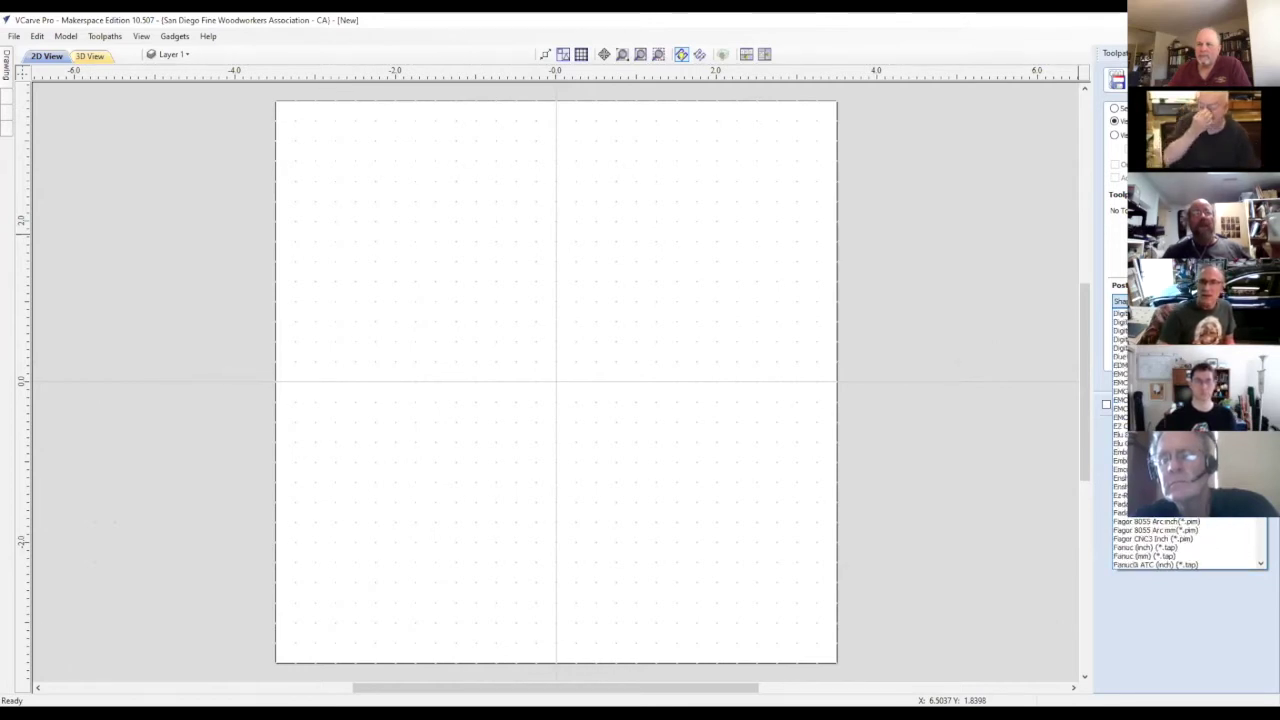
pyautogui.scroll(10, 1185, 450)
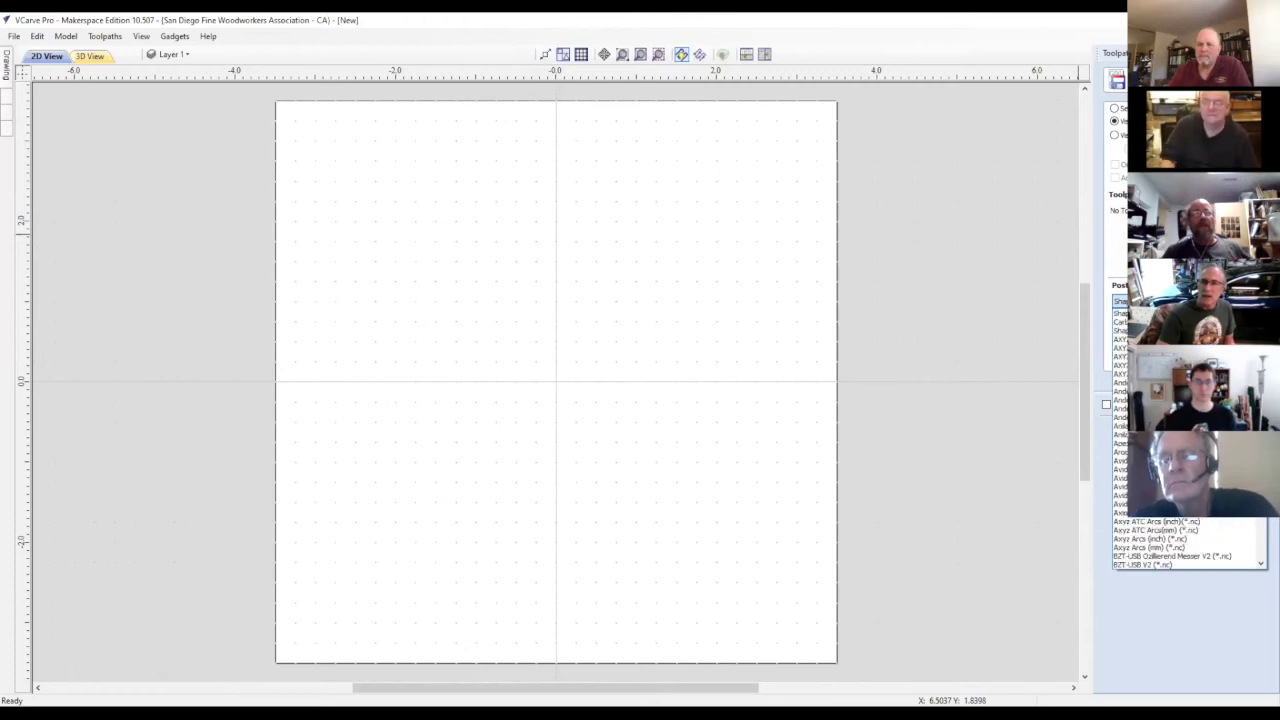
pyautogui.click(1174, 649)
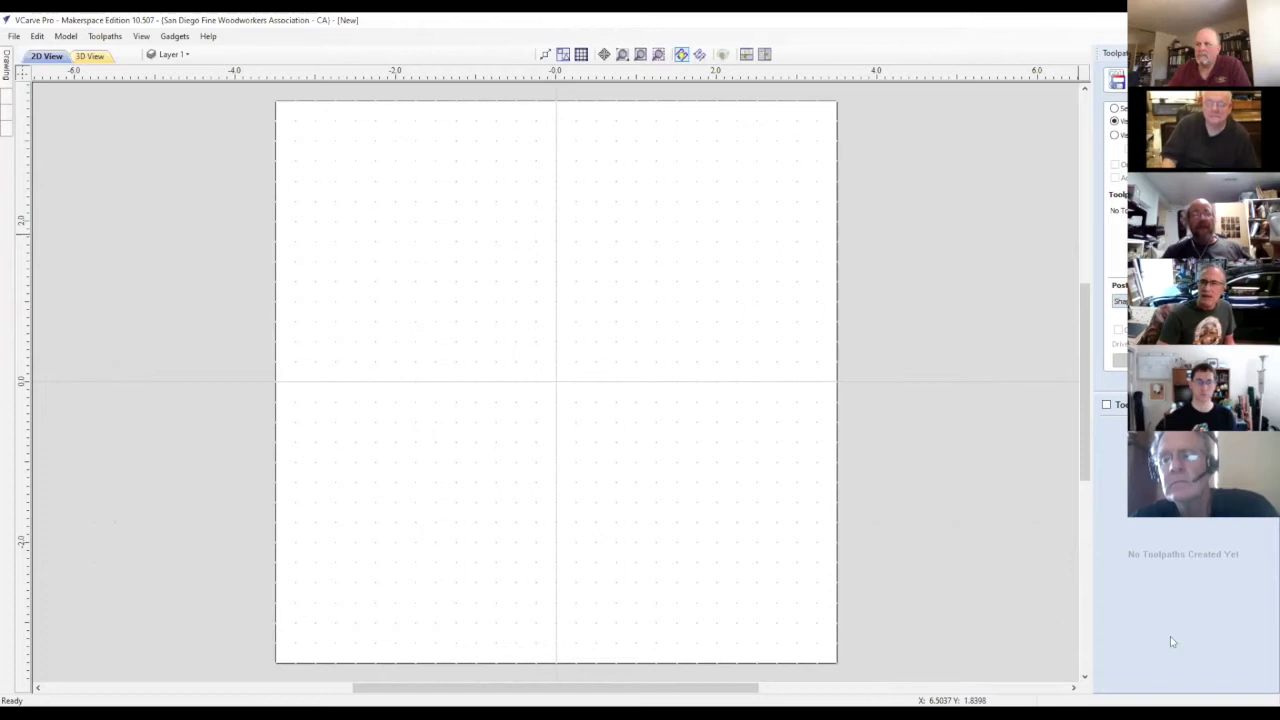
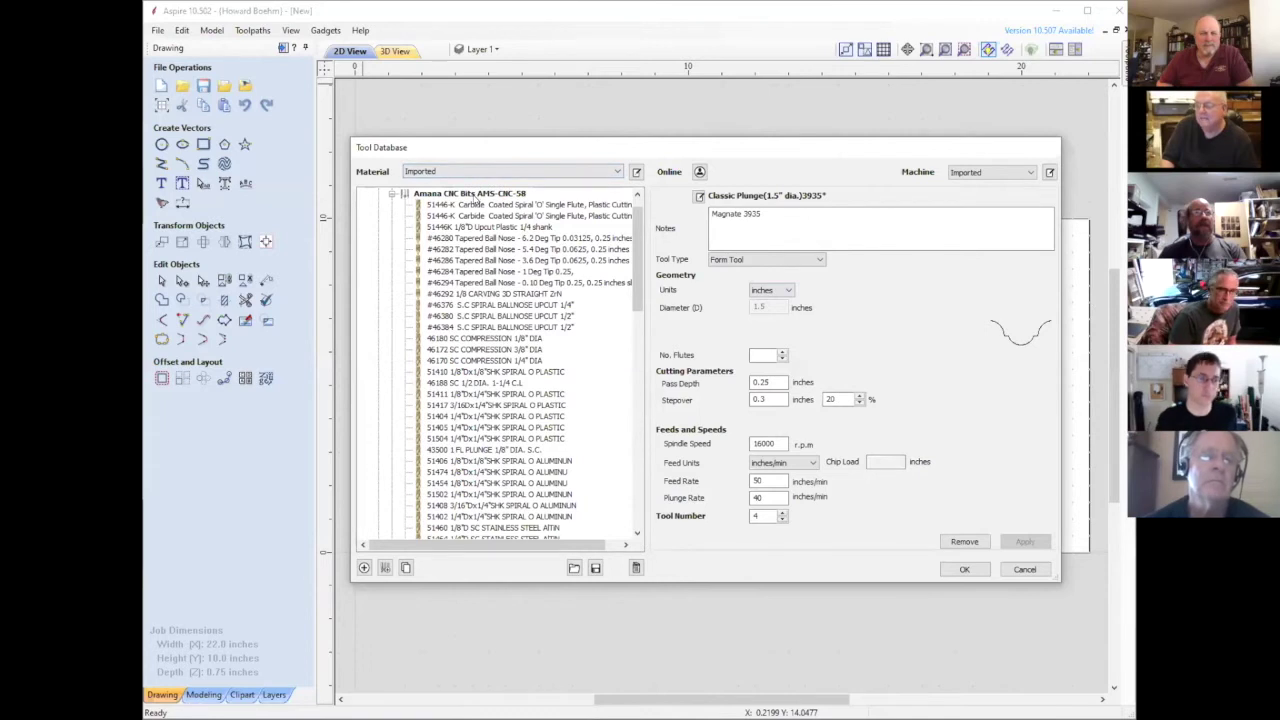
# Step: Inspect the #46282 and #46280 Tapered Ball Nose tools, then fold the Amana CNC Bits AMS-CNC-58 group closed
pyautogui.scroll(-6, 478, 388)
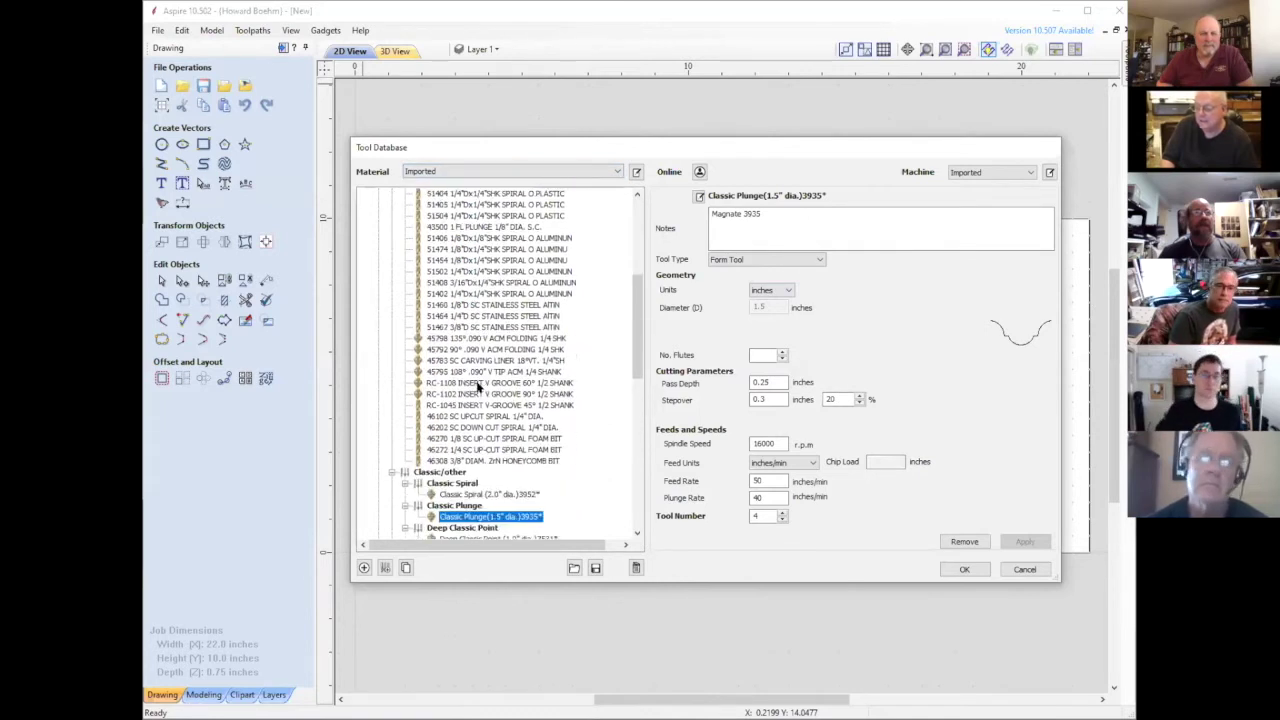
pyautogui.scroll(-2, 478, 388)
pyautogui.scroll(10, 486, 338)
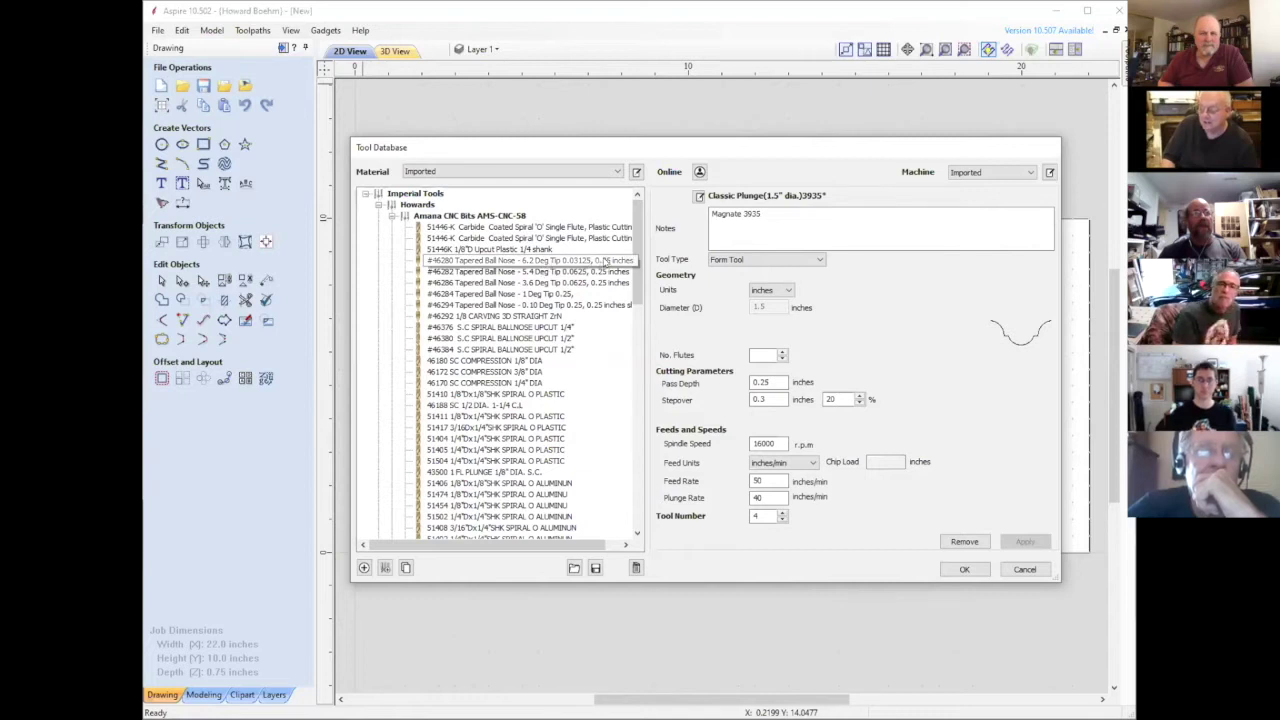
pyautogui.click(575, 272)
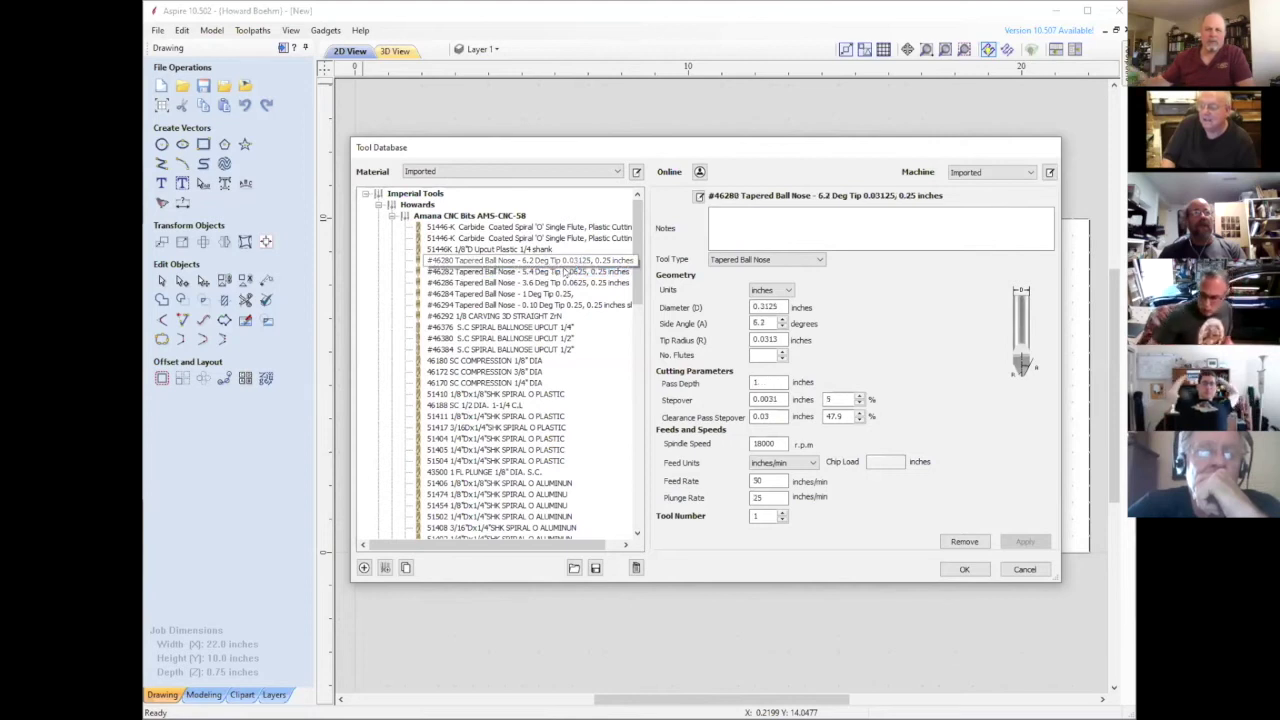
pyautogui.click(570, 262)
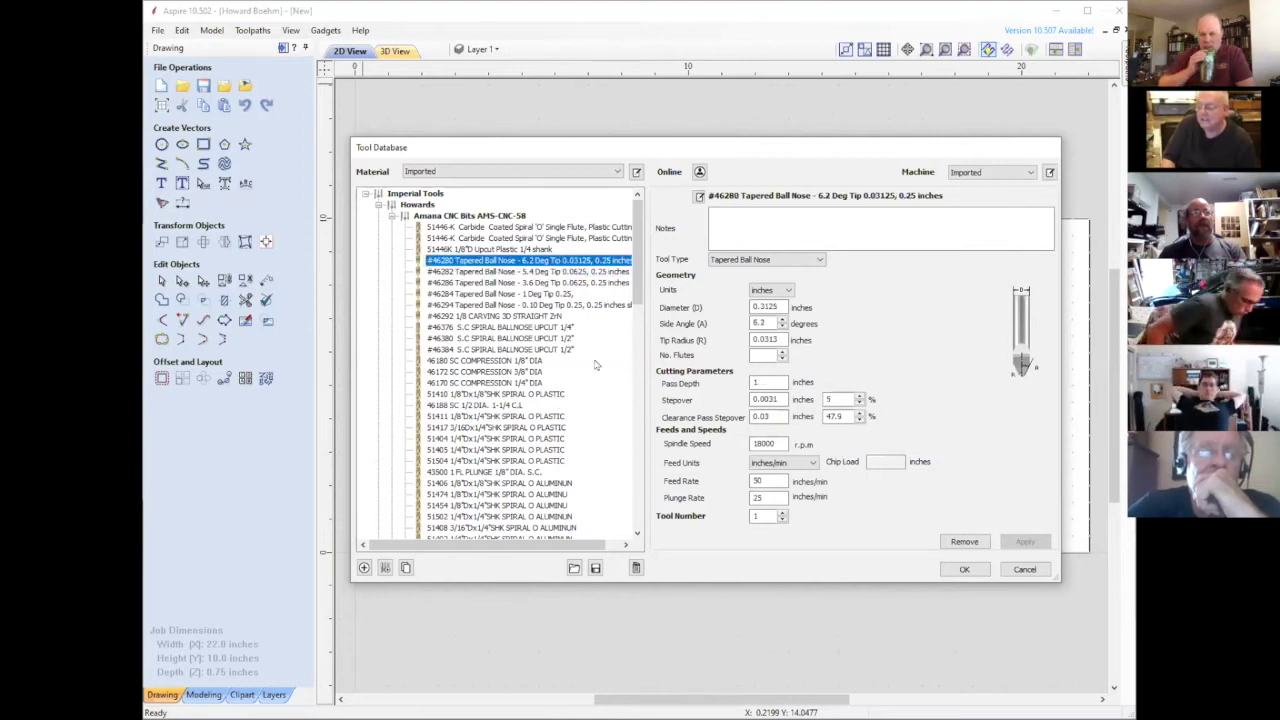
pyautogui.click(391, 216)
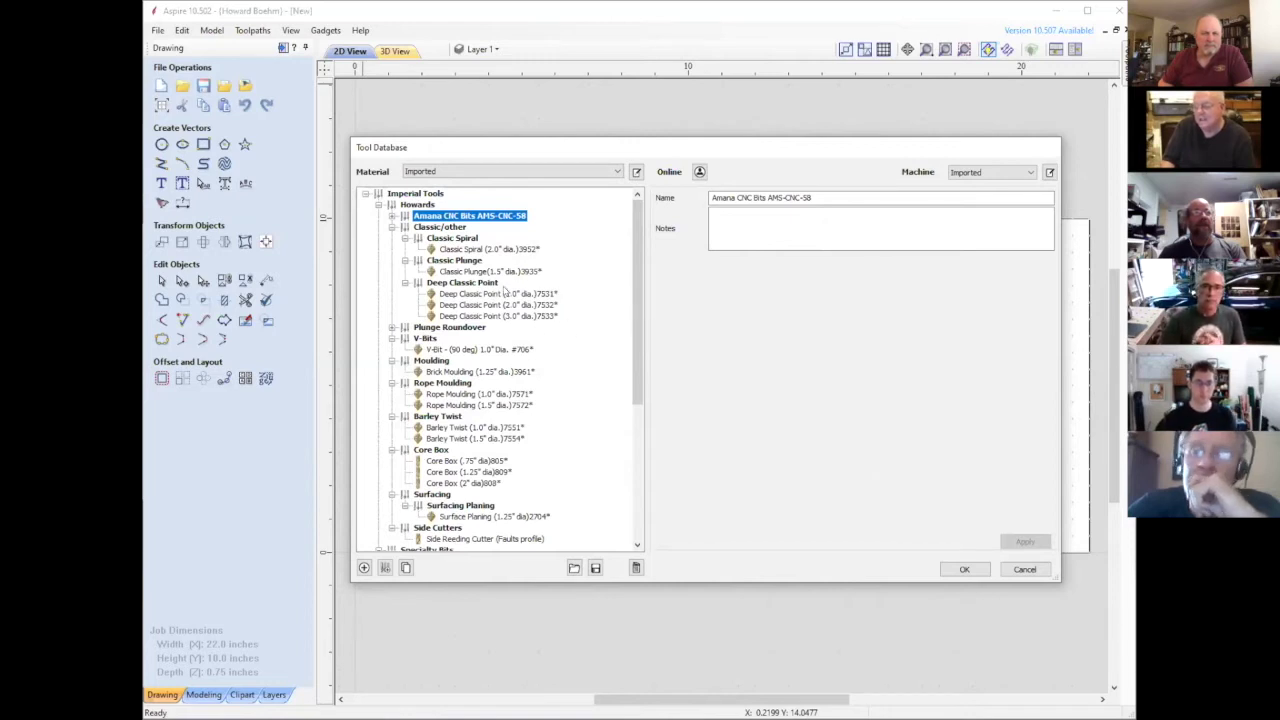
# Step: View Classic Spiral, Classic Spiral (2.0" dia.), then Classic Plunge: 0.3 in stepover, 50 in/min feed
pyautogui.click(465, 239)
pyautogui.click(466, 249)
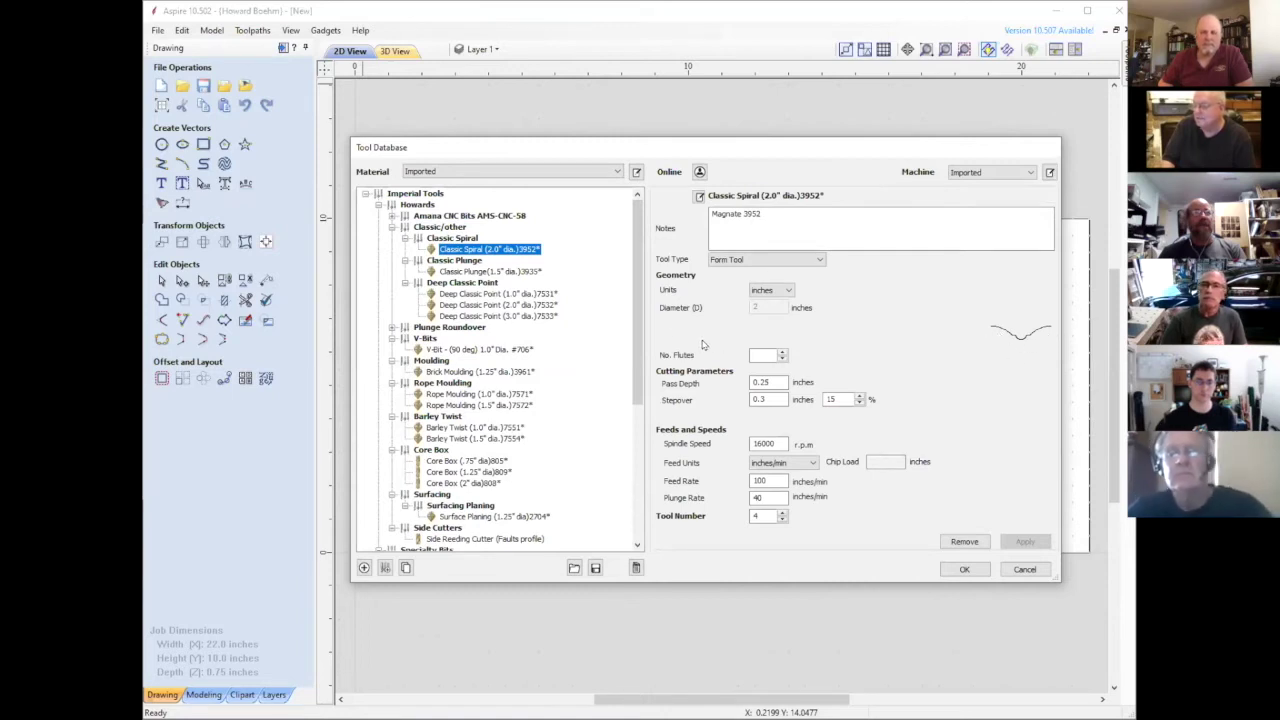
pyautogui.click(464, 272)
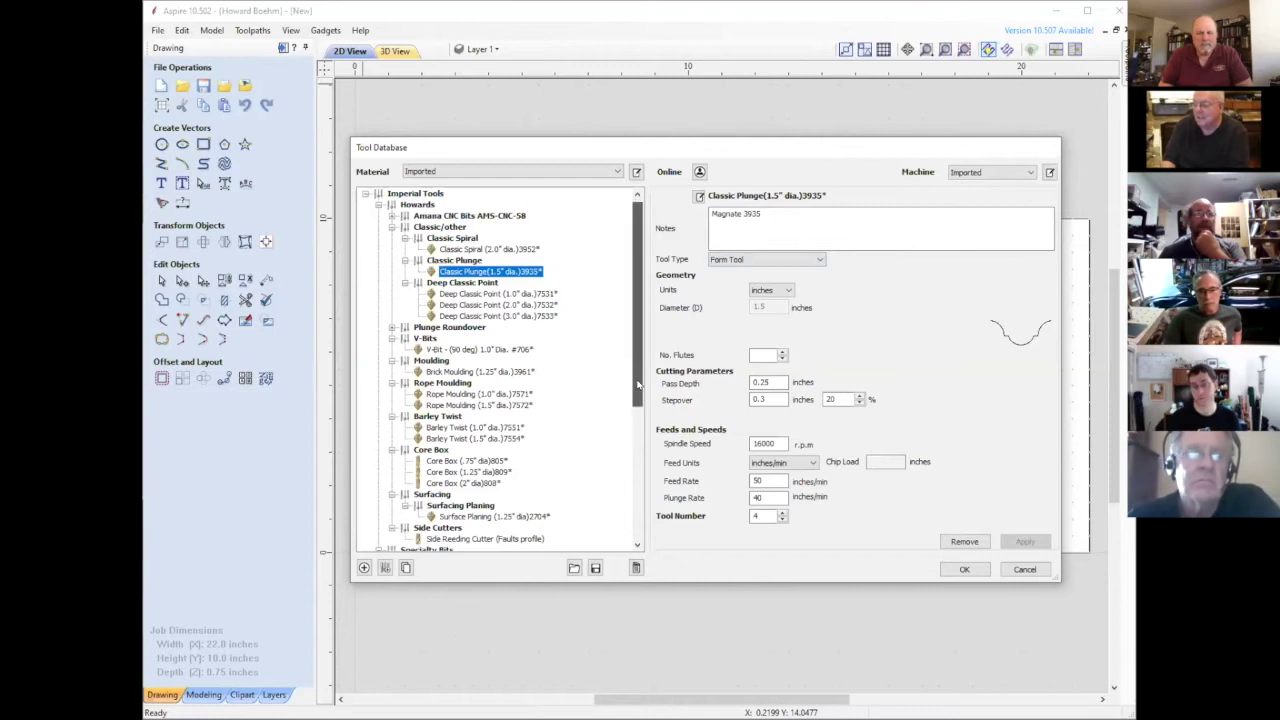
pyautogui.scroll(-5, 641, 457)
pyautogui.scroll(5, 641, 457)
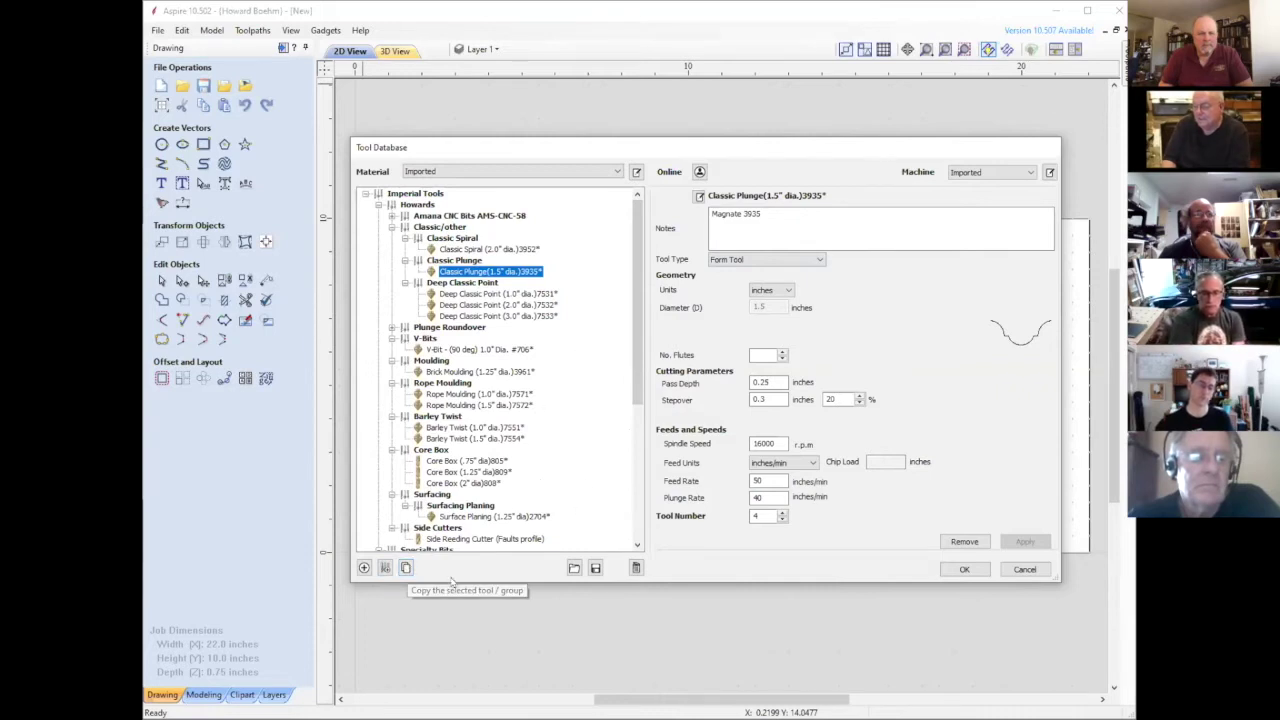
# Step: Add a new tool under Classic Plunge and make it a Tapered Ball Nose (0.25 in, 3.6°, 0.0625 tip)
pyautogui.click(365, 568)
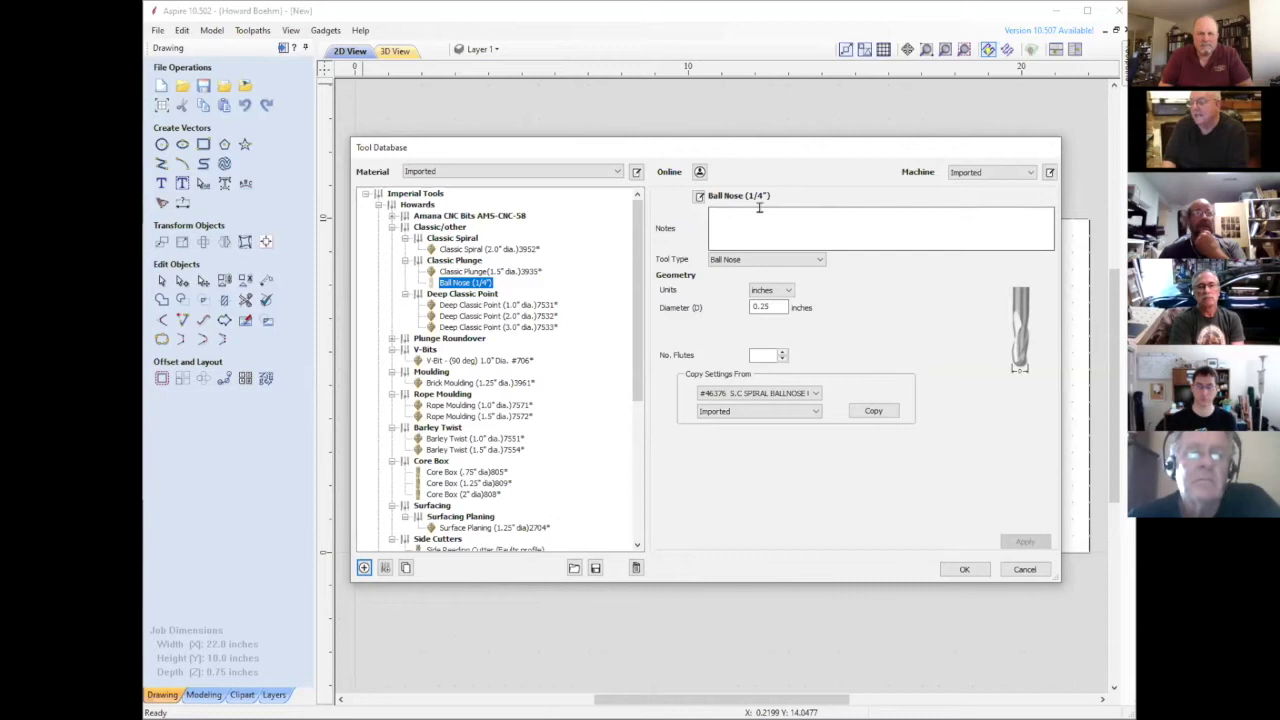
pyautogui.click(821, 260)
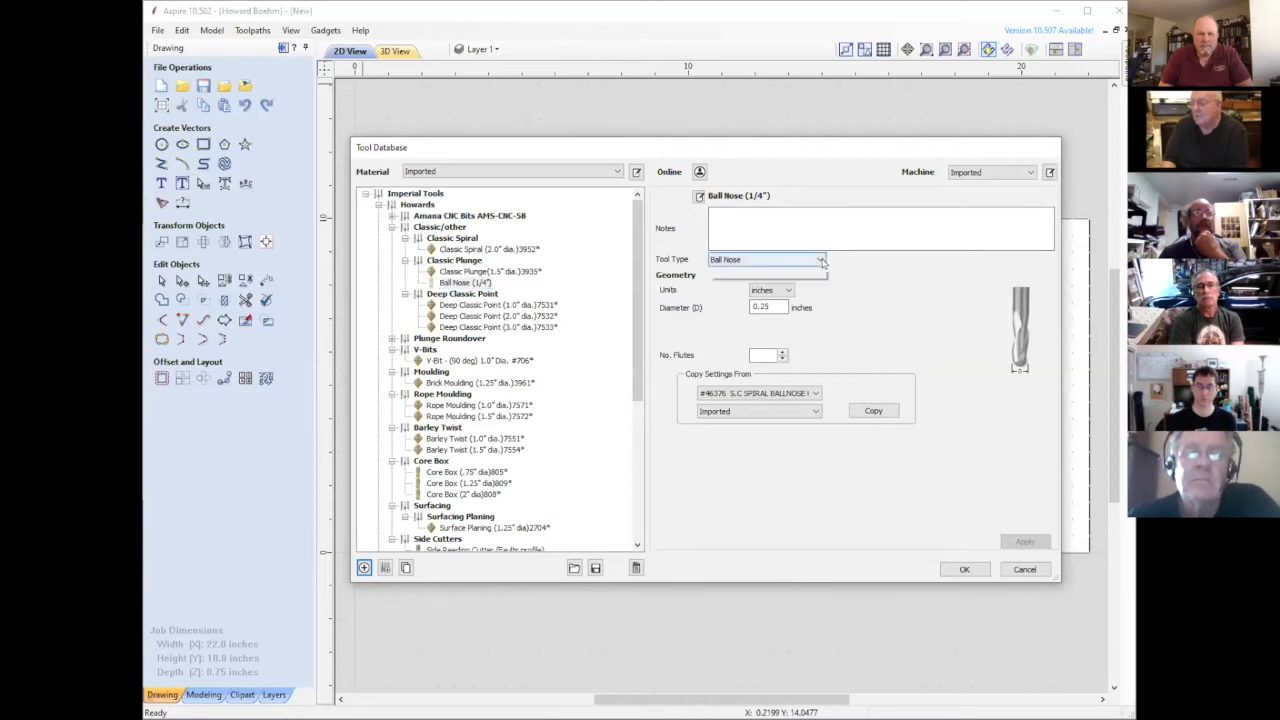
pyautogui.click(787, 282)
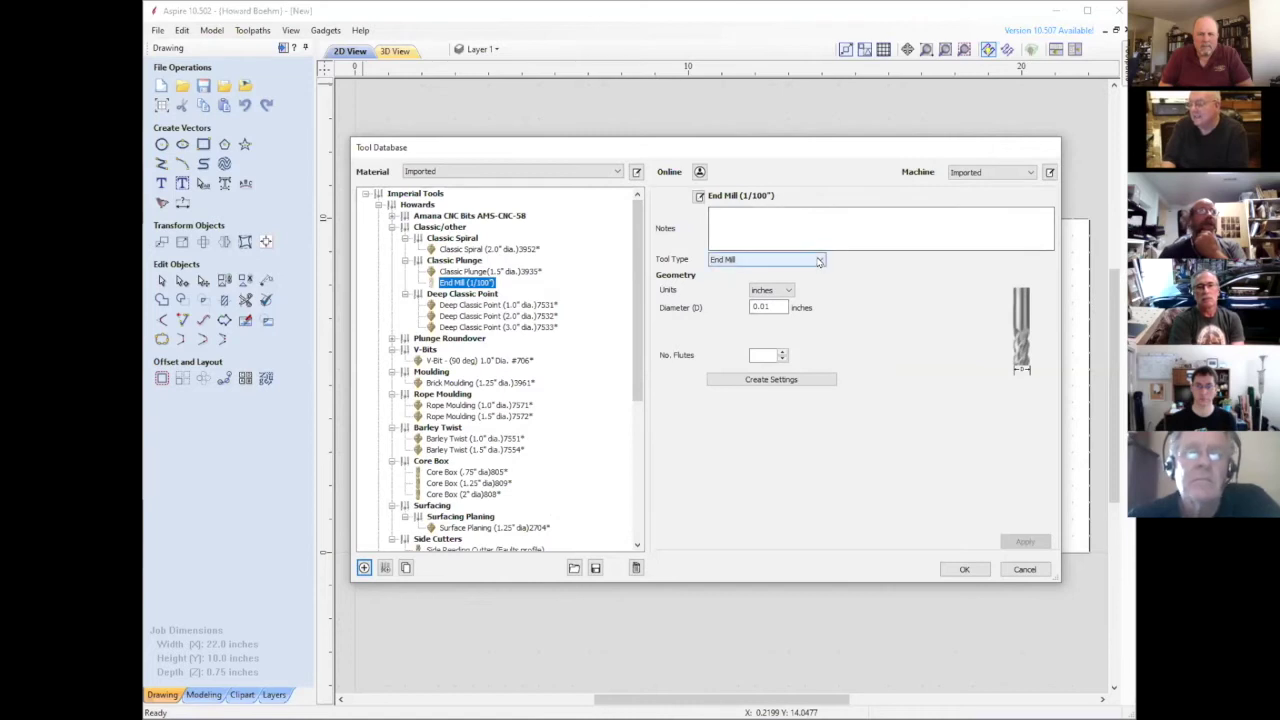
pyautogui.click(819, 260)
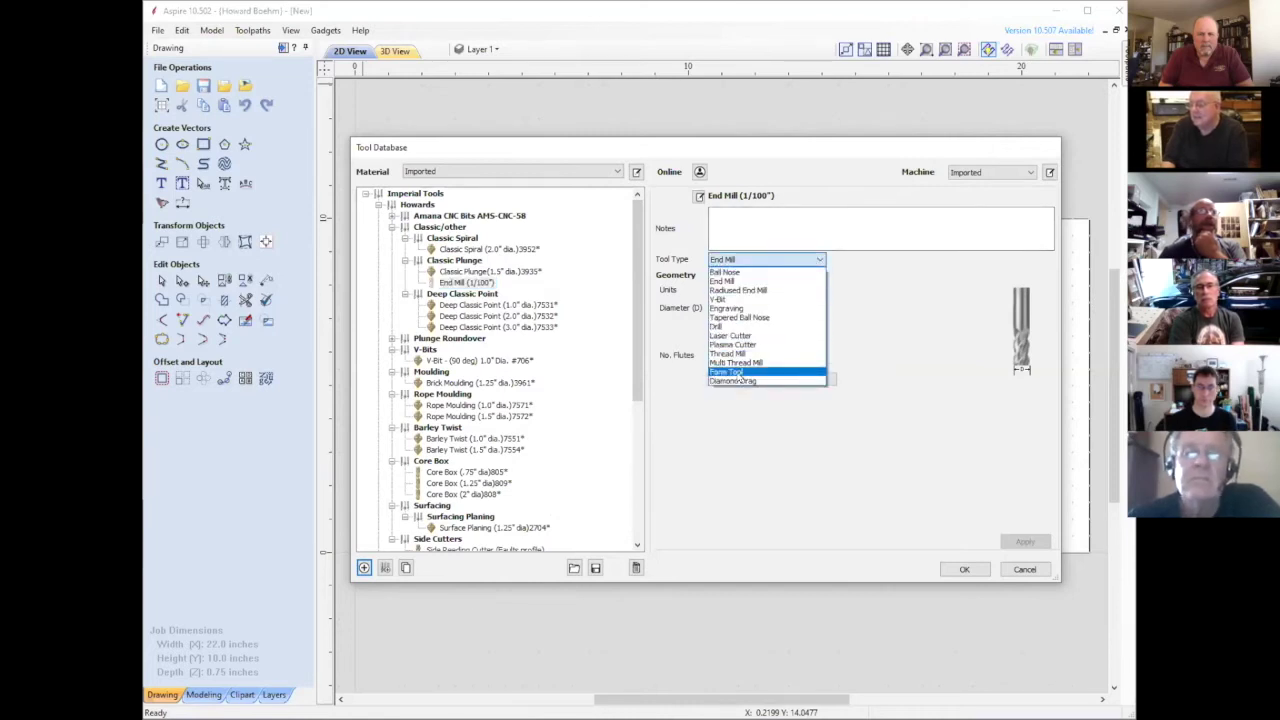
pyautogui.click(741, 373)
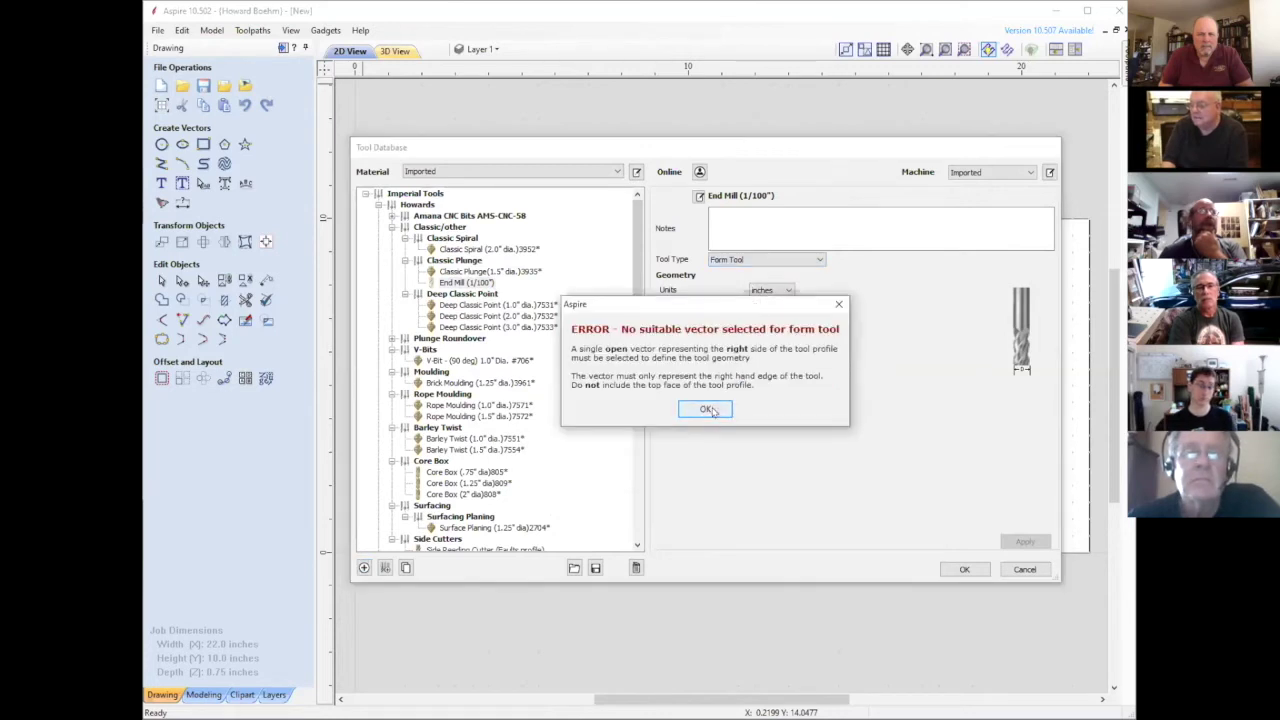
pyautogui.click(708, 409)
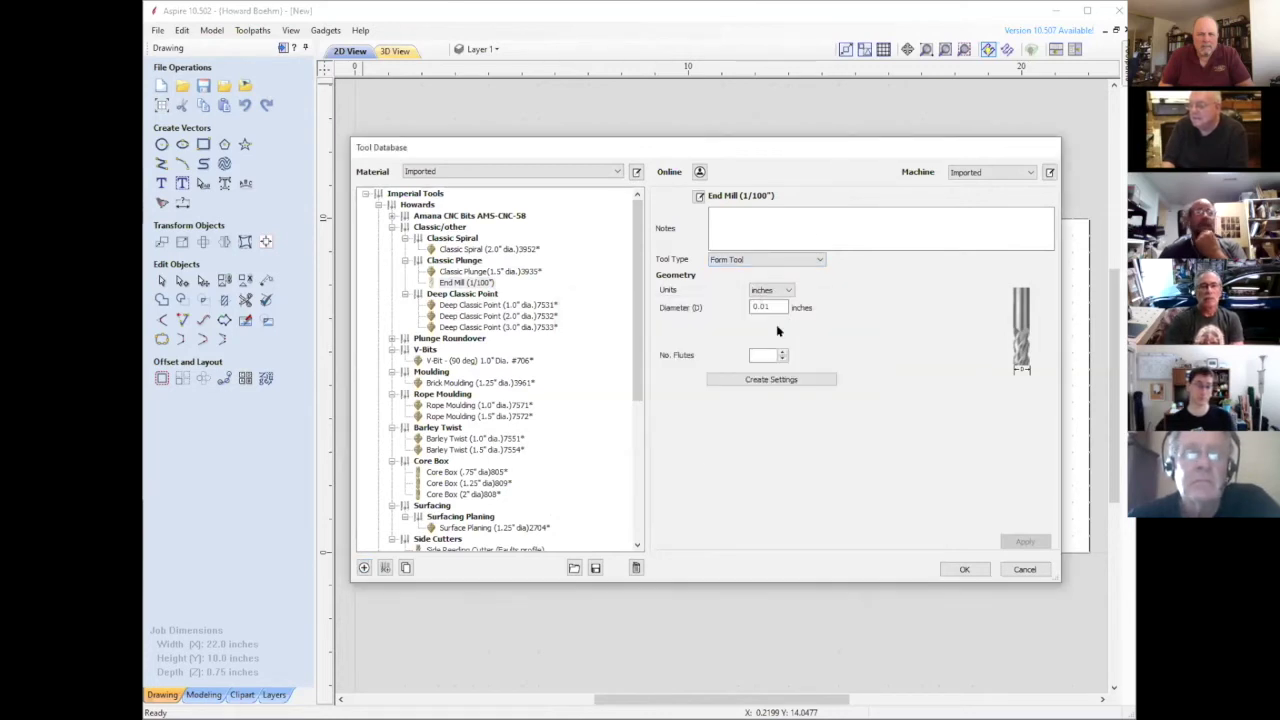
pyautogui.click(806, 262)
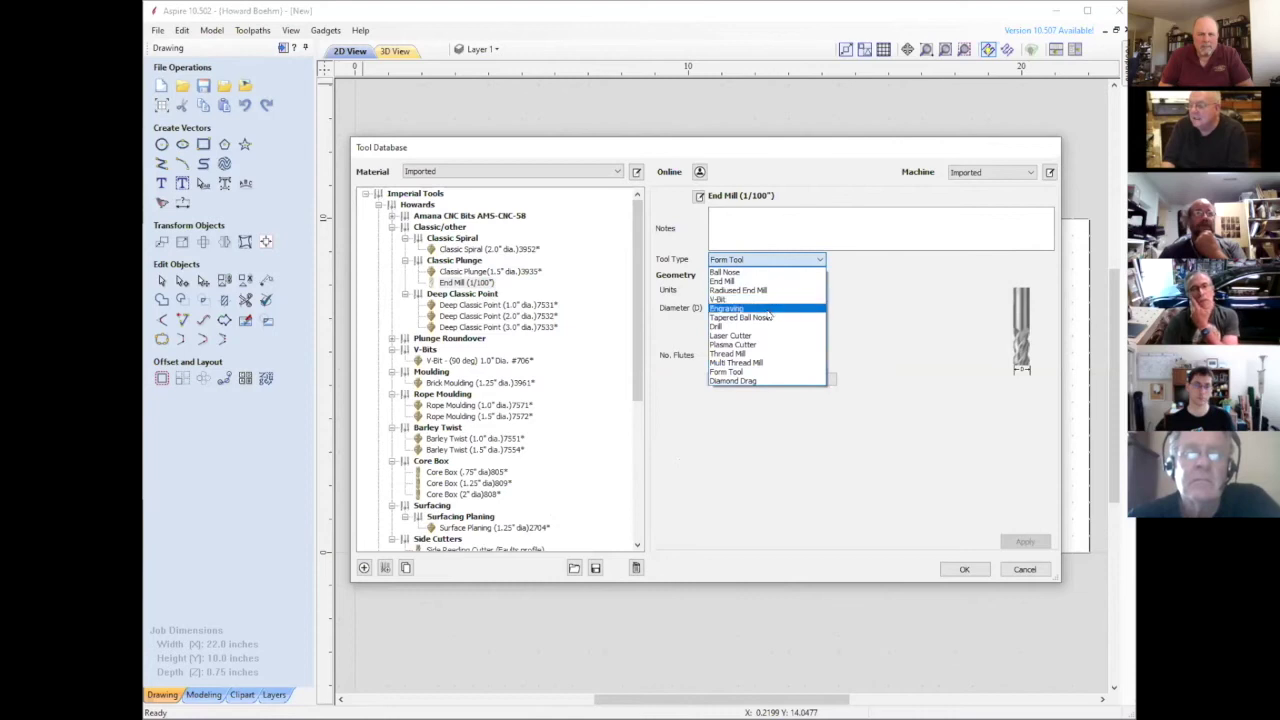
pyautogui.click(768, 317)
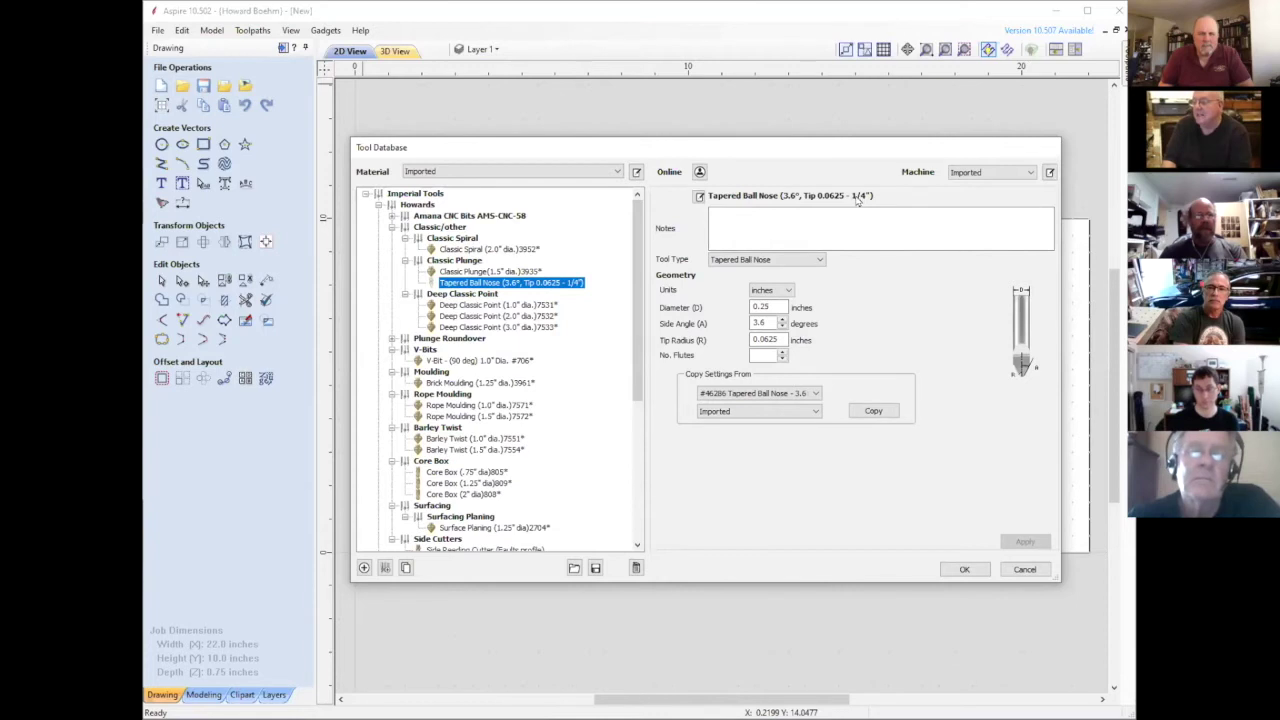
# Step: Open the Tapered Ball Nose Name Format dialog from the tool name header
pyautogui.click(699, 197)
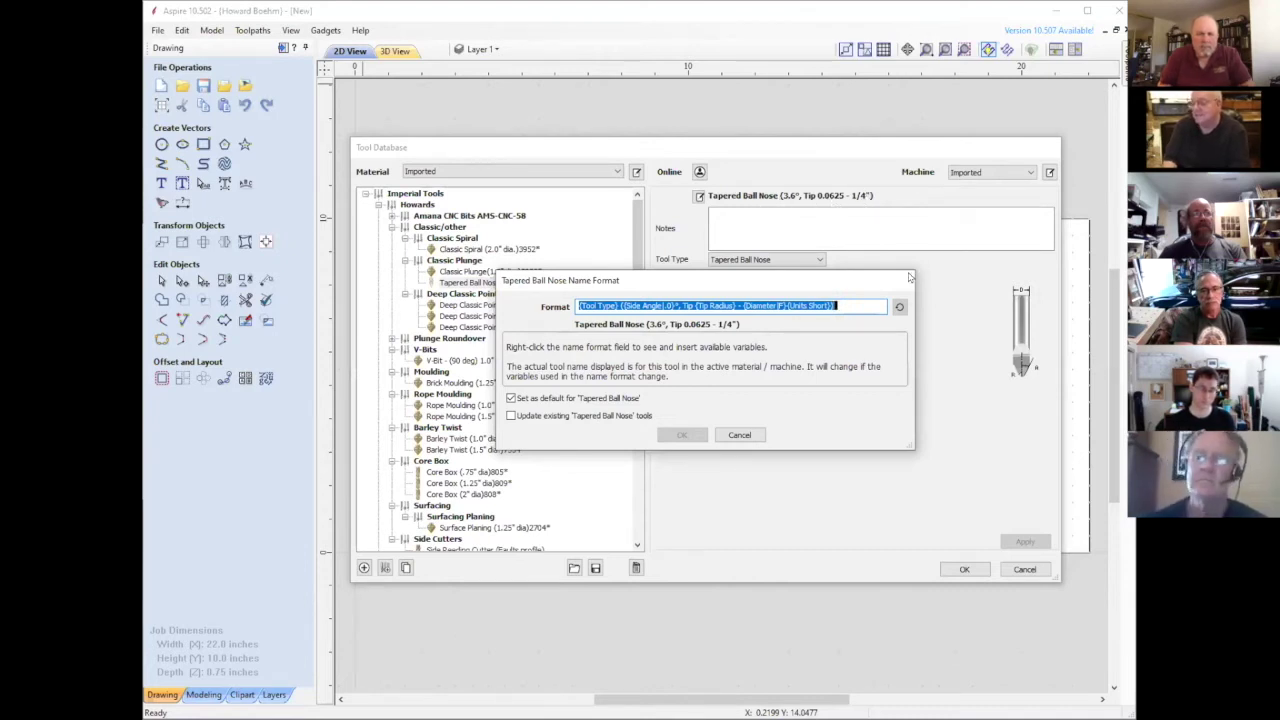
# Step: Replace the name format text with 'My Bit' and confirm it
pyautogui.click(868, 305)
pyautogui.moveTo(849, 311); pyautogui.dragTo(456, 390)
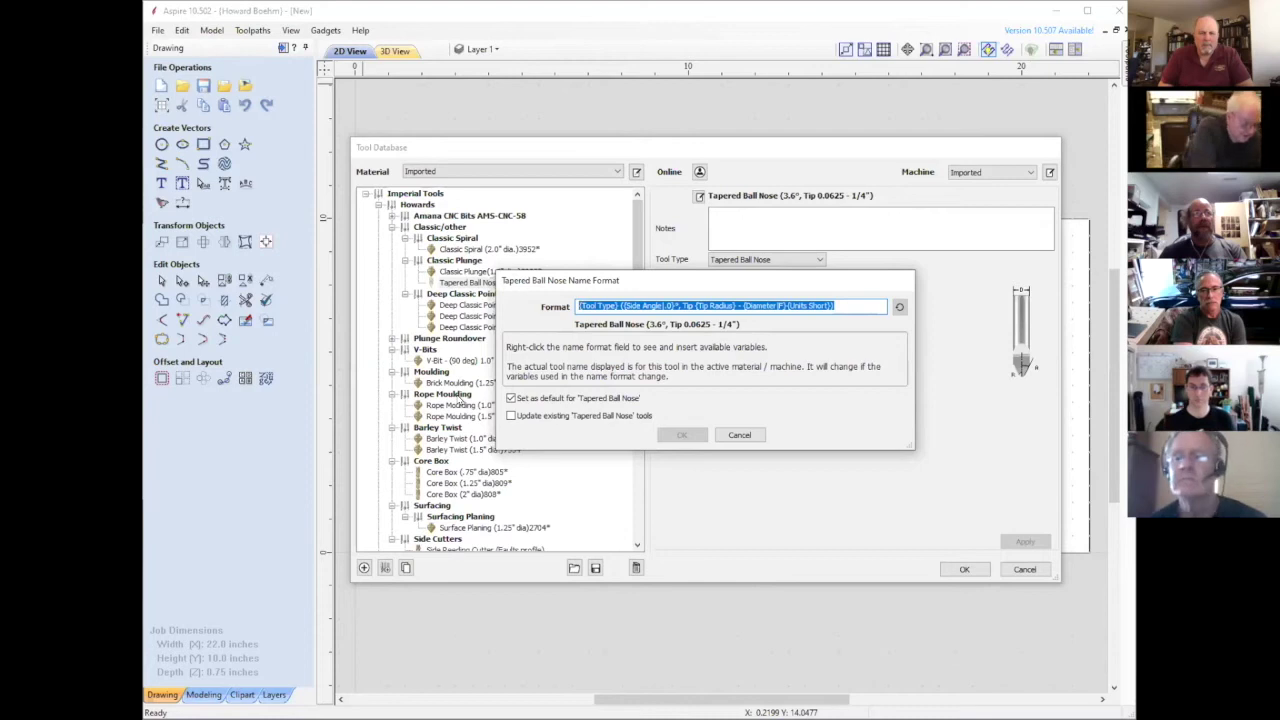
pyautogui.write('M')
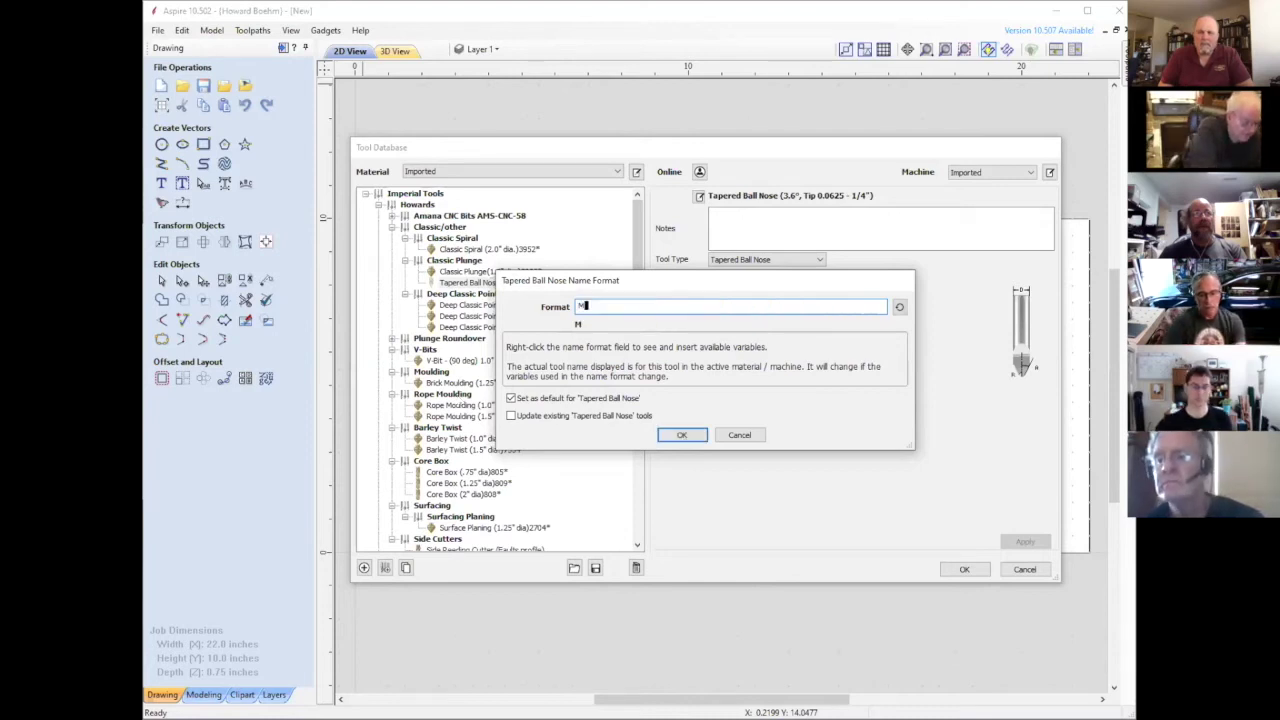
pyautogui.write('y Bit')
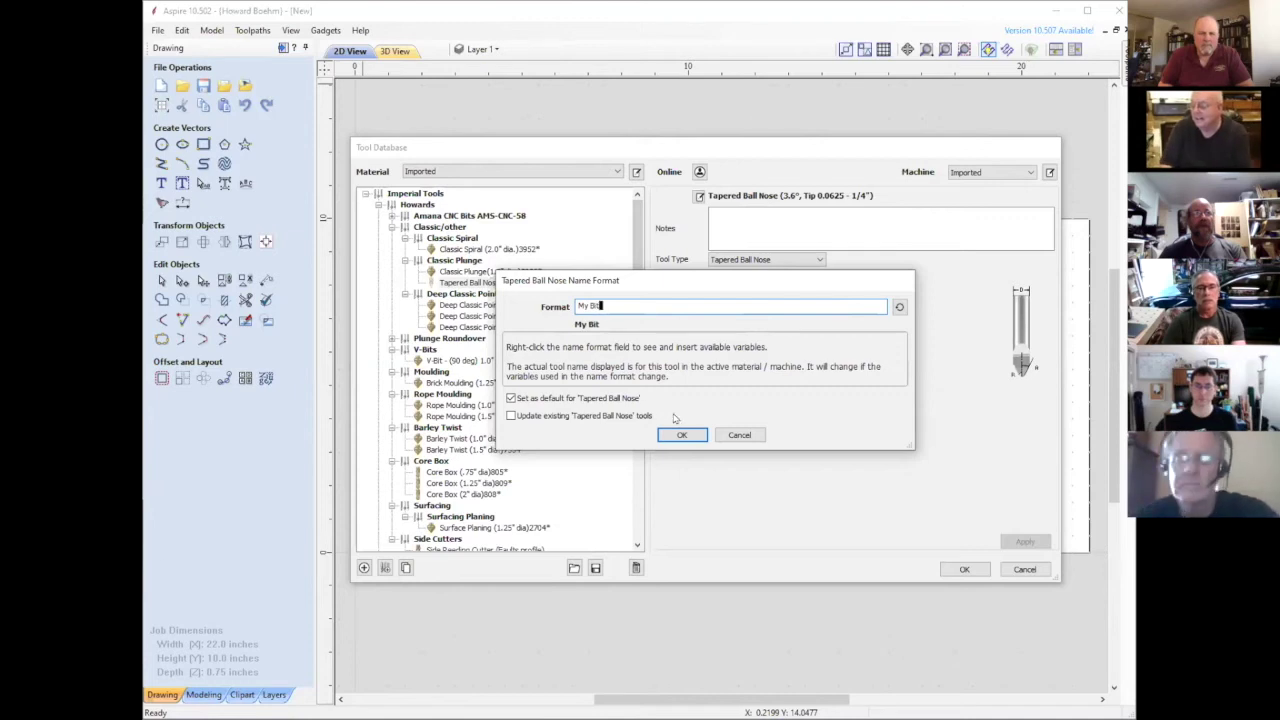
pyautogui.click(684, 435)
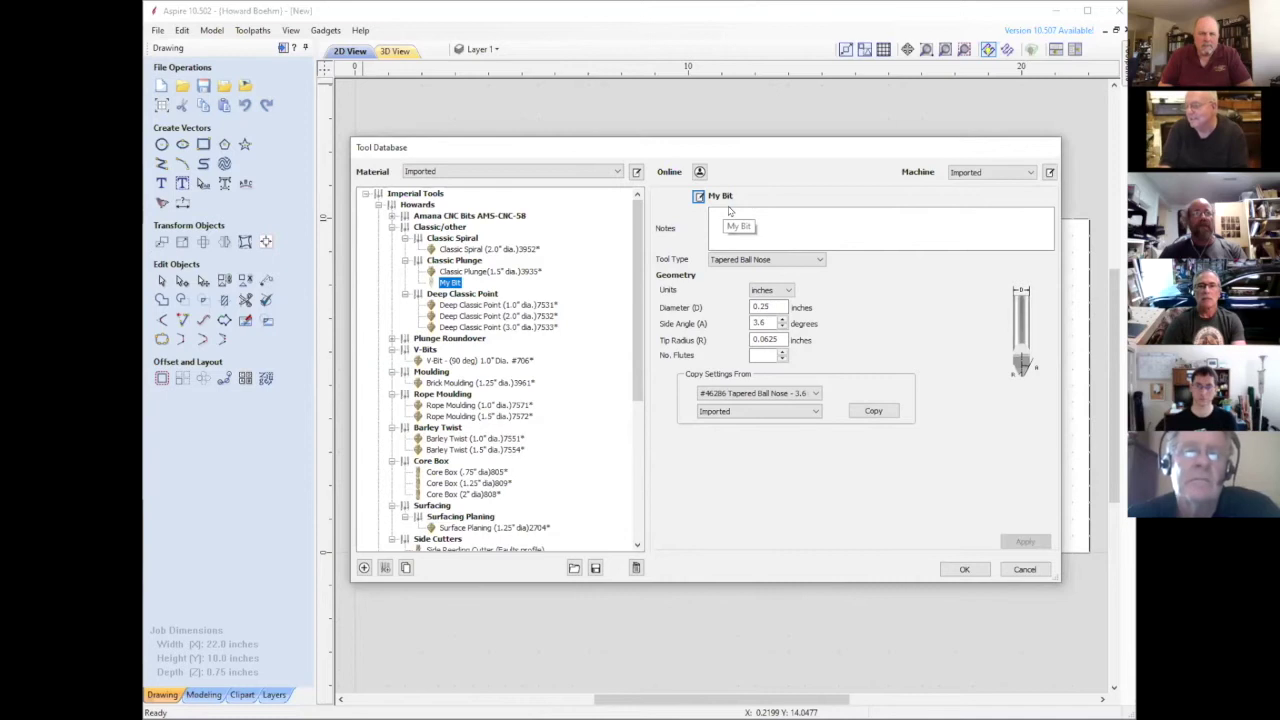
# Step: Reopen the name format and uncheck 'Set as default for Tapered Ball Nose'
pyautogui.click(698, 197)
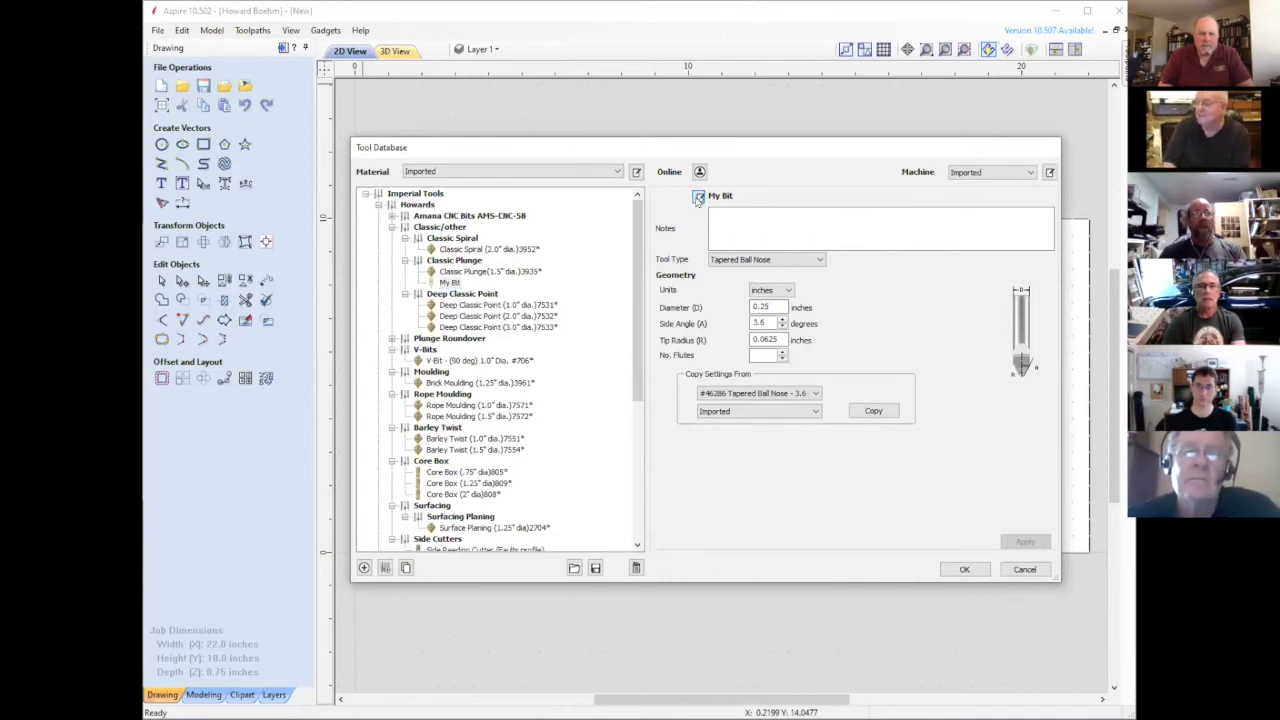
pyautogui.click(698, 197)
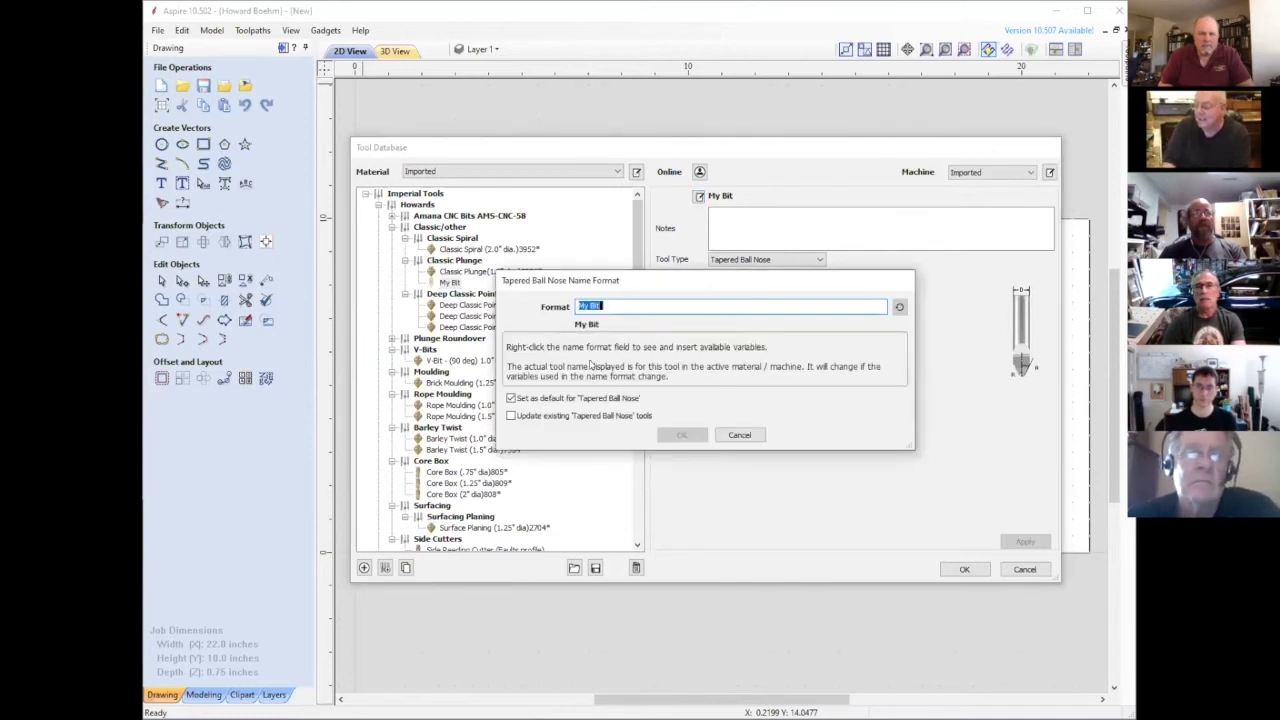
pyautogui.click(511, 398)
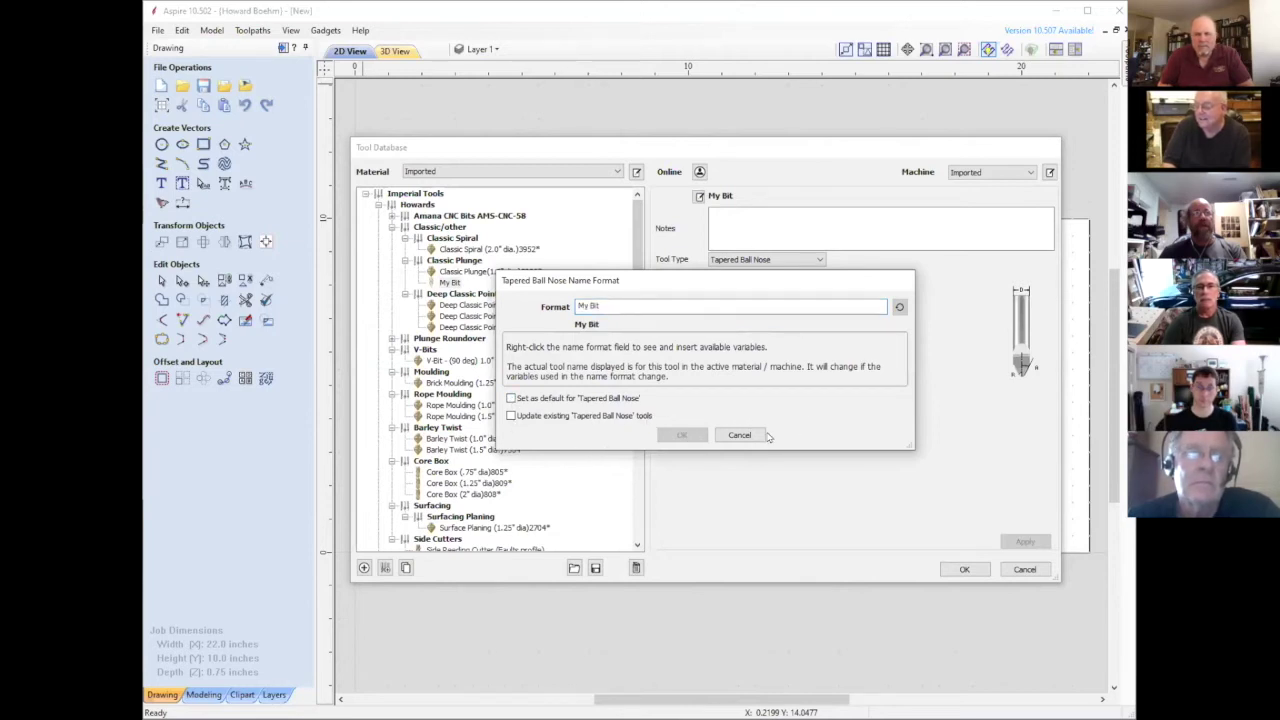
# Step: Cancel the Tapered Ball Nose Name Format dialog, back to My Bit's geometry
pyautogui.click(757, 435)
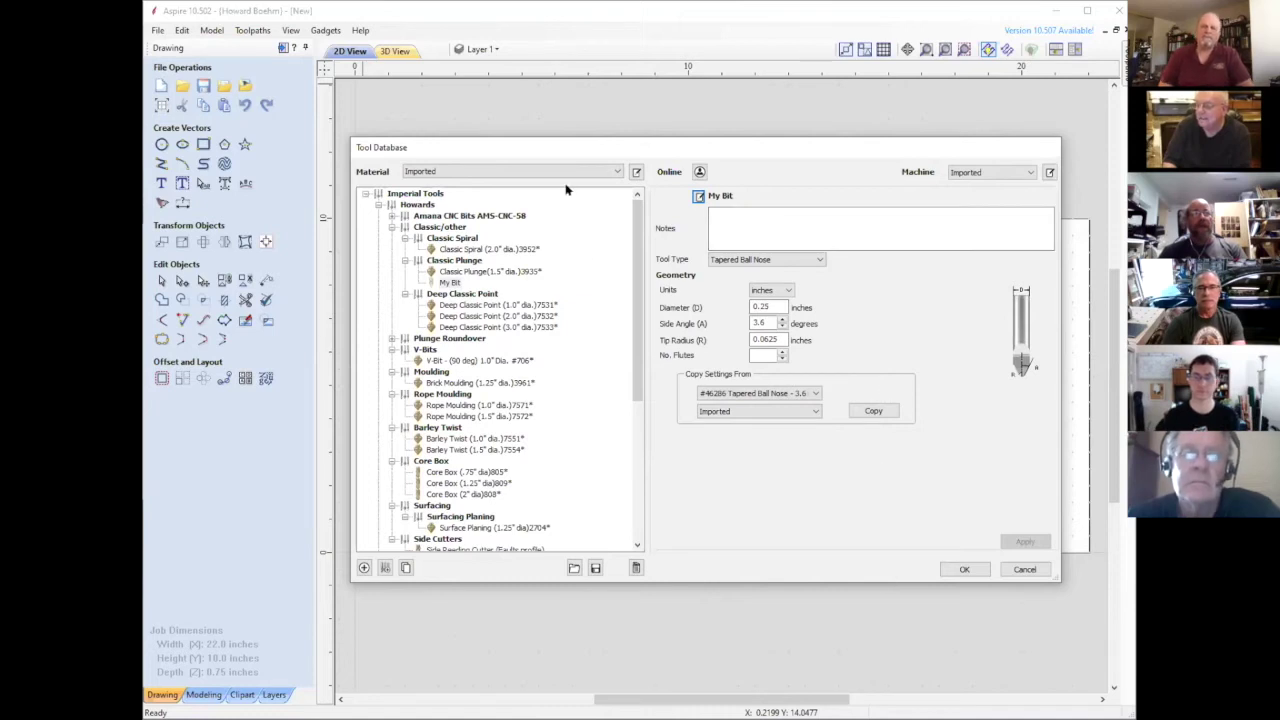
# Step: Close the Tool Database without saving and open the Toolpaths menu
pyautogui.click(1035, 570)
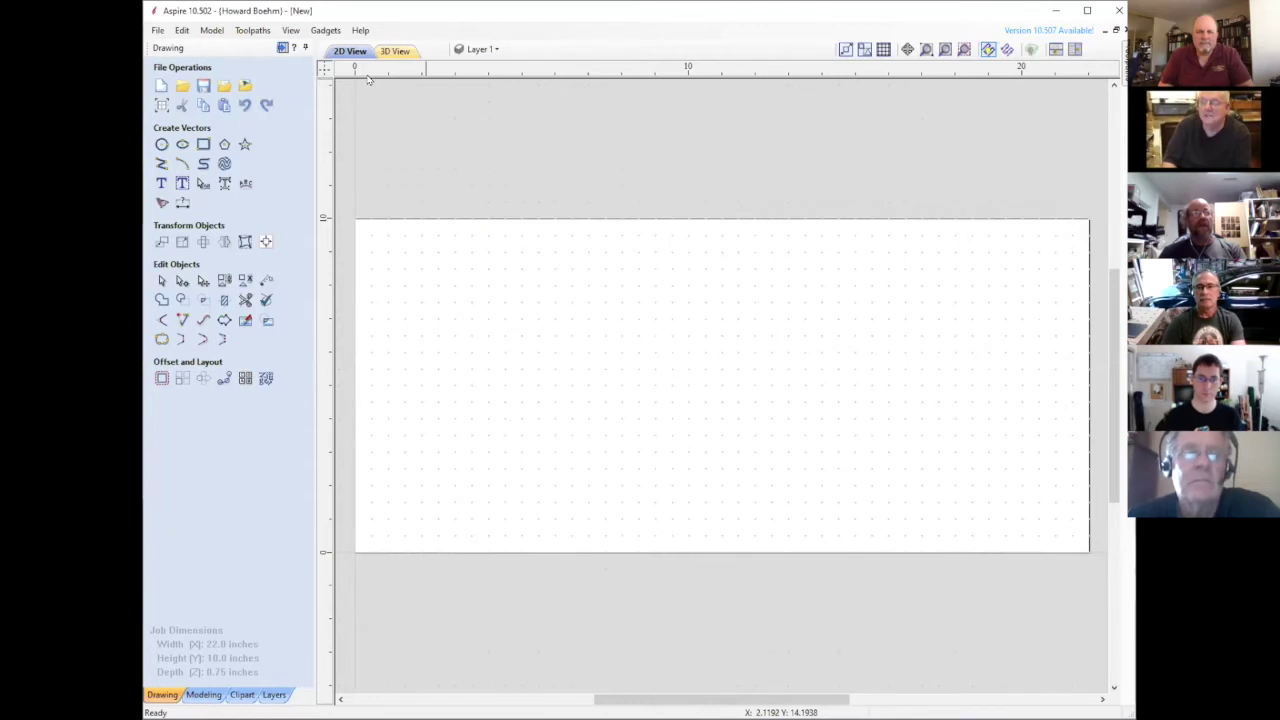
pyautogui.click(252, 30)
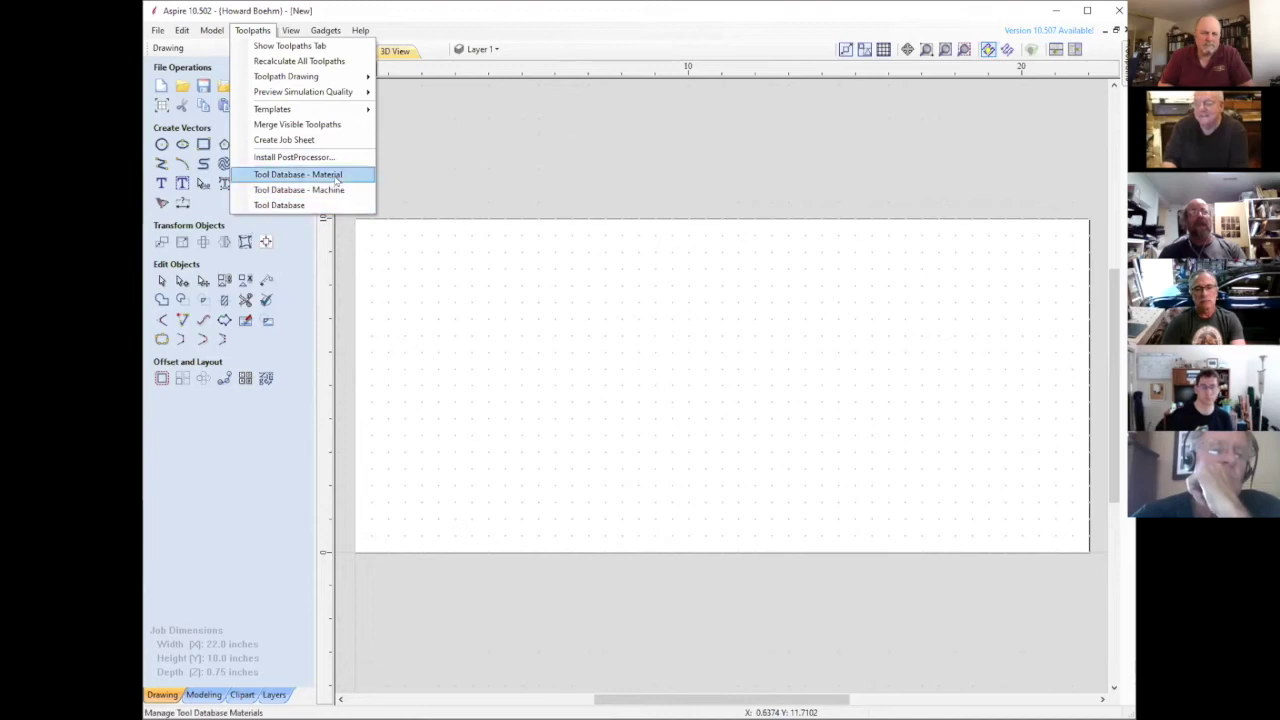
# Step: Open the Tool Database from Toolpaths and collapse the Amana CNC Bits group
pyautogui.click(290, 205)
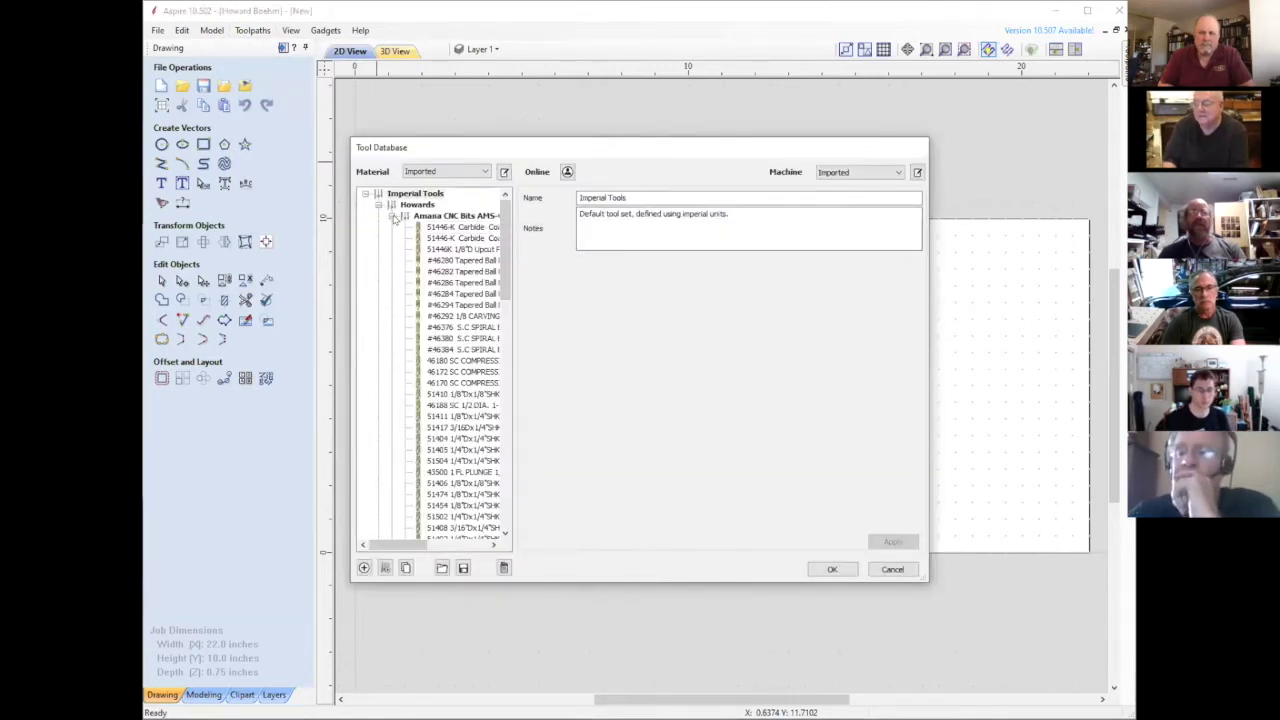
pyautogui.click(391, 216)
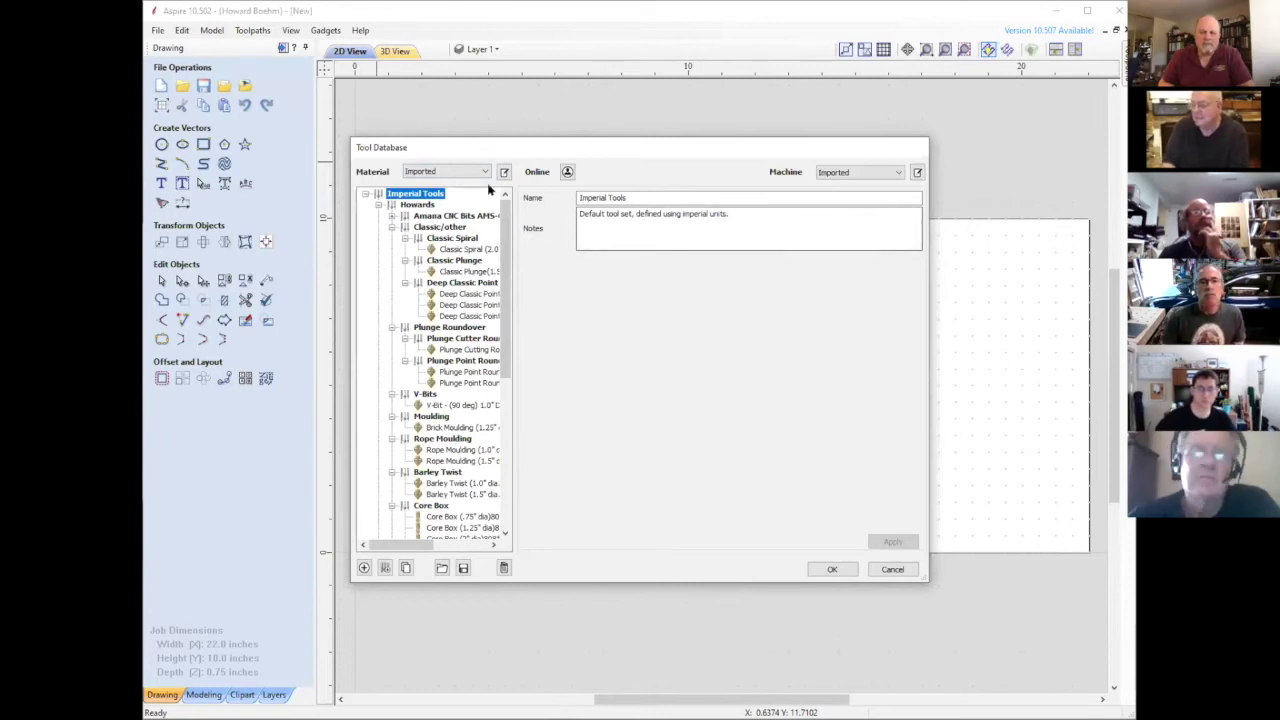
# Step: Check the Material choices without changing them, then expand the Amana CNC Bits group
pyautogui.click(487, 172)
pyautogui.click(487, 172)
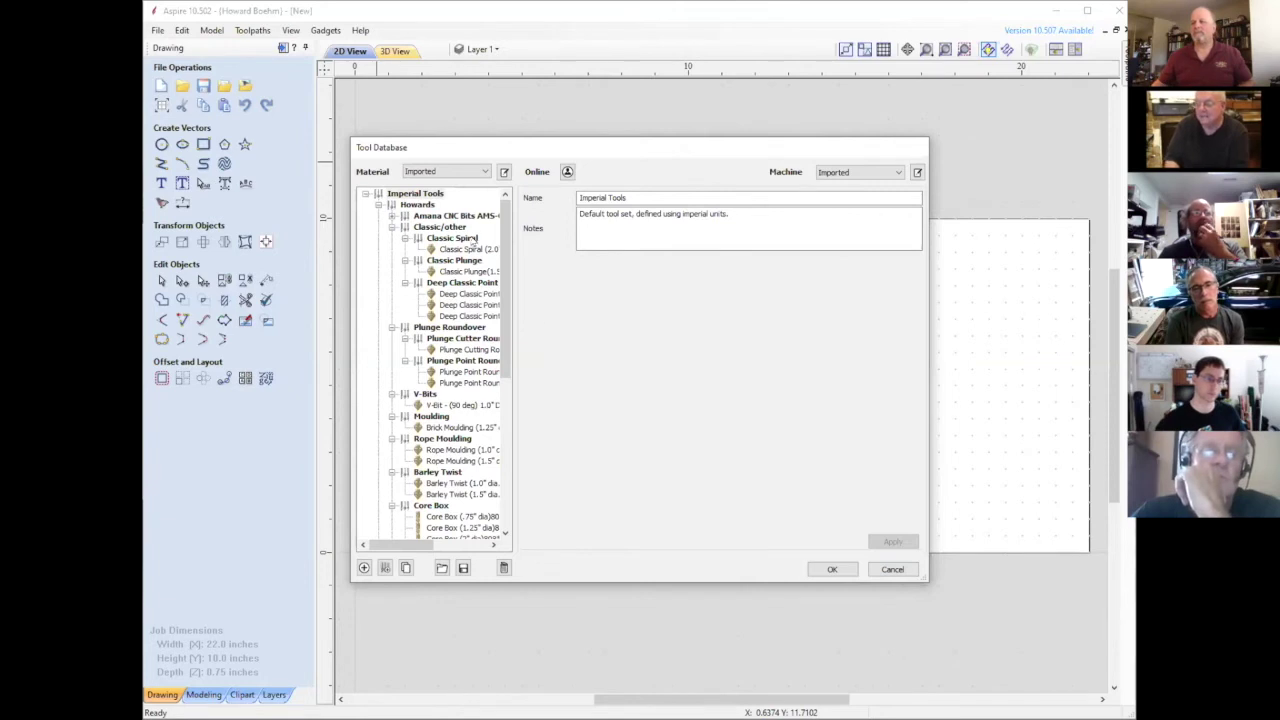
pyautogui.click(392, 216)
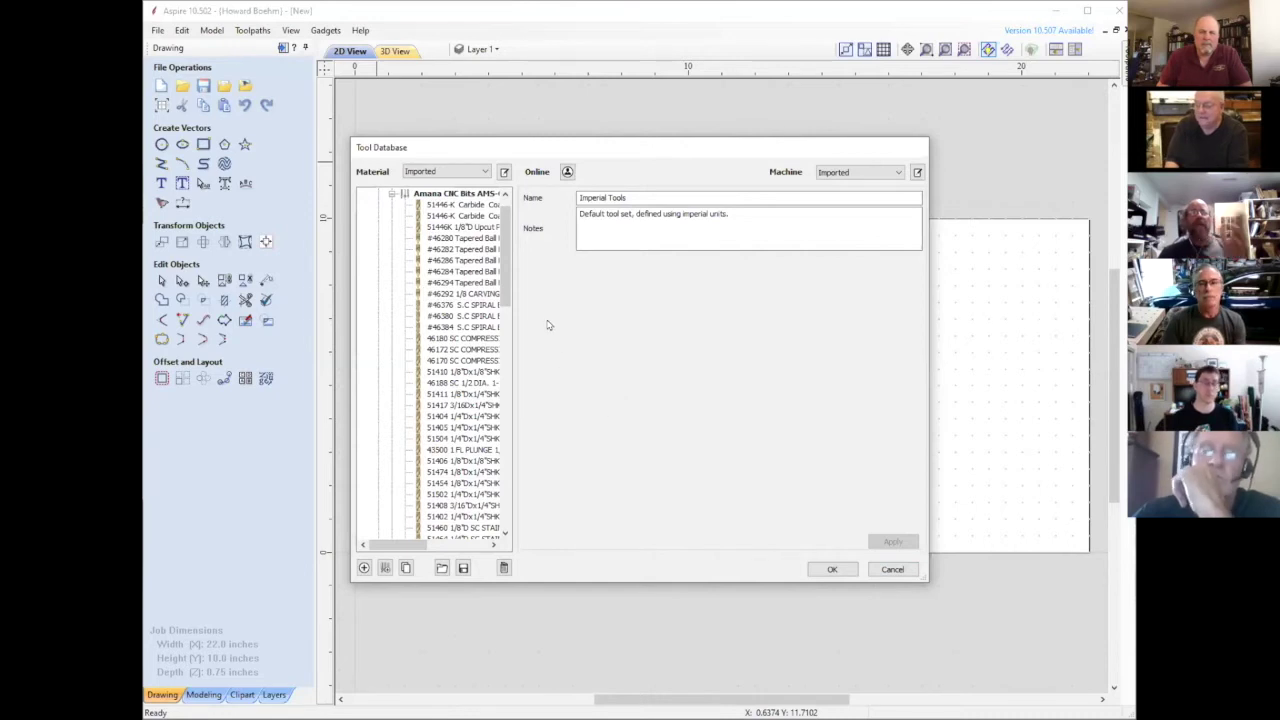
pyautogui.moveTo(507, 257); pyautogui.dragTo(530, 225)
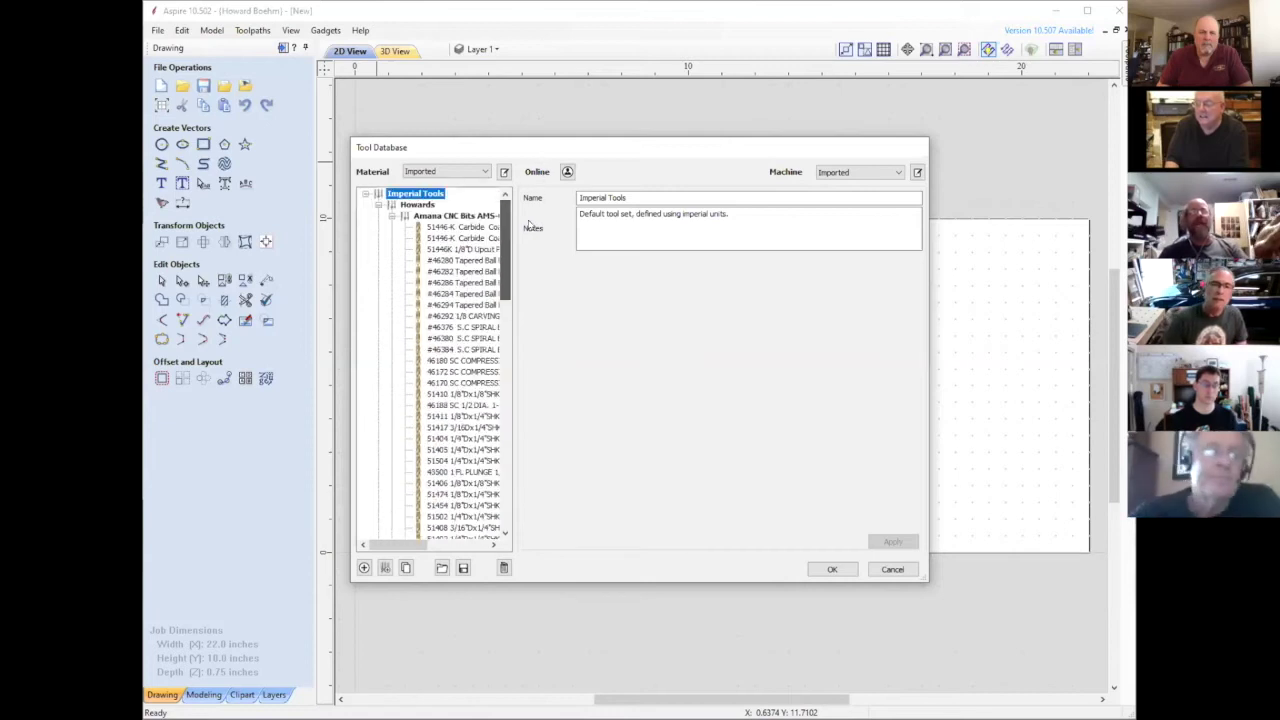
# Step: Collapse Amana CNC Bits, scroll the tree, collapse Classic/other, and re-expand Amana CNC Bits
pyautogui.click(391, 216)
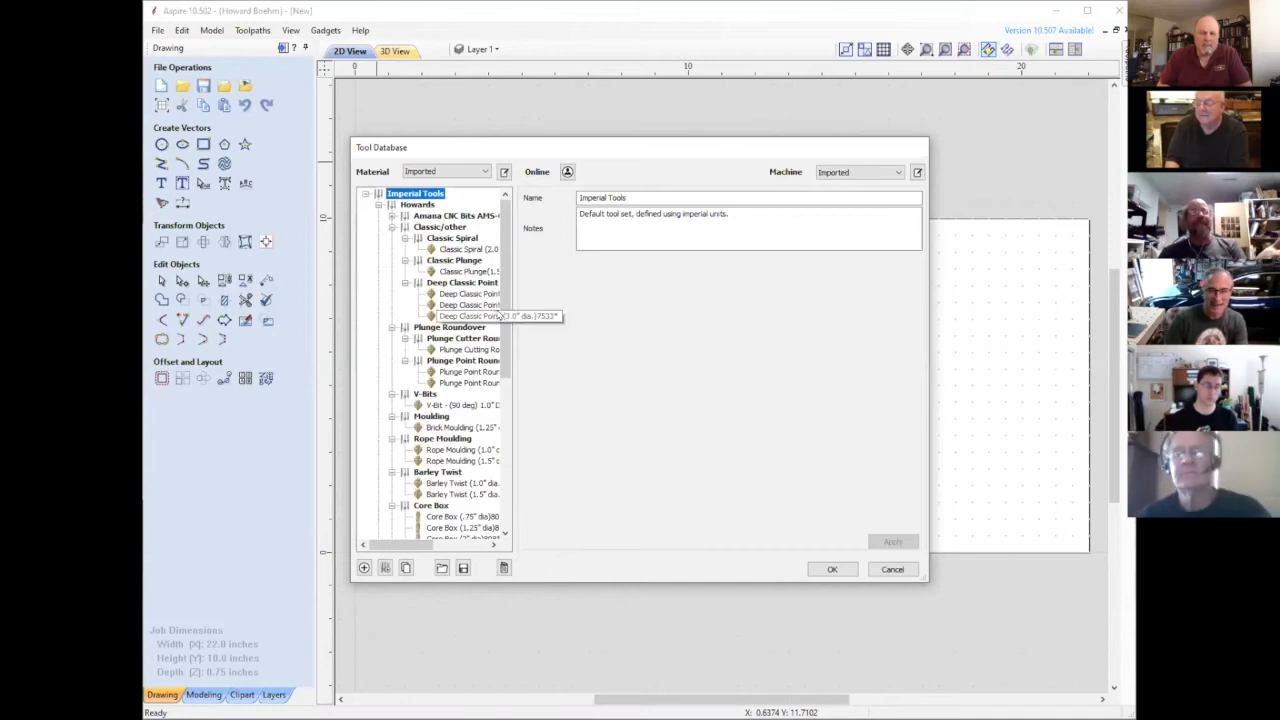
pyautogui.moveTo(507, 310)
pyautogui.mouseDown()
pyautogui.moveTo(503, 330)
pyautogui.moveTo(505, 318)
pyautogui.mouseUp()
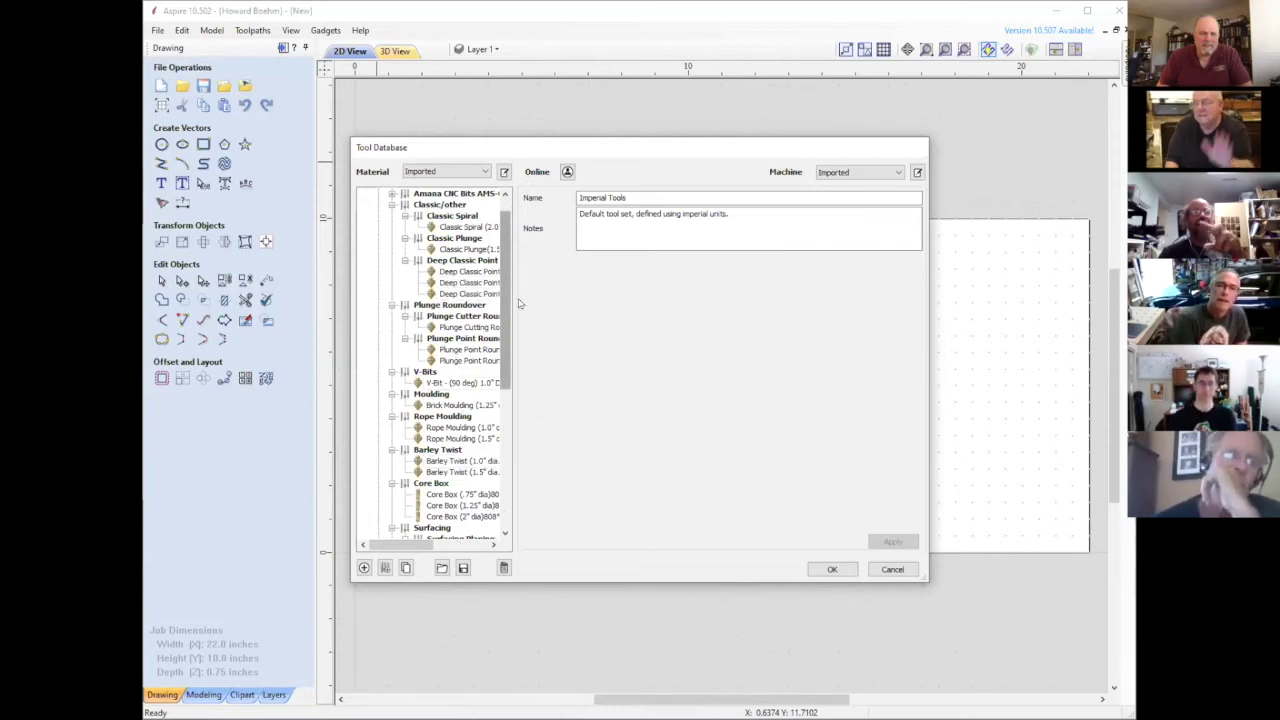
pyautogui.scroll(-5, 493, 400)
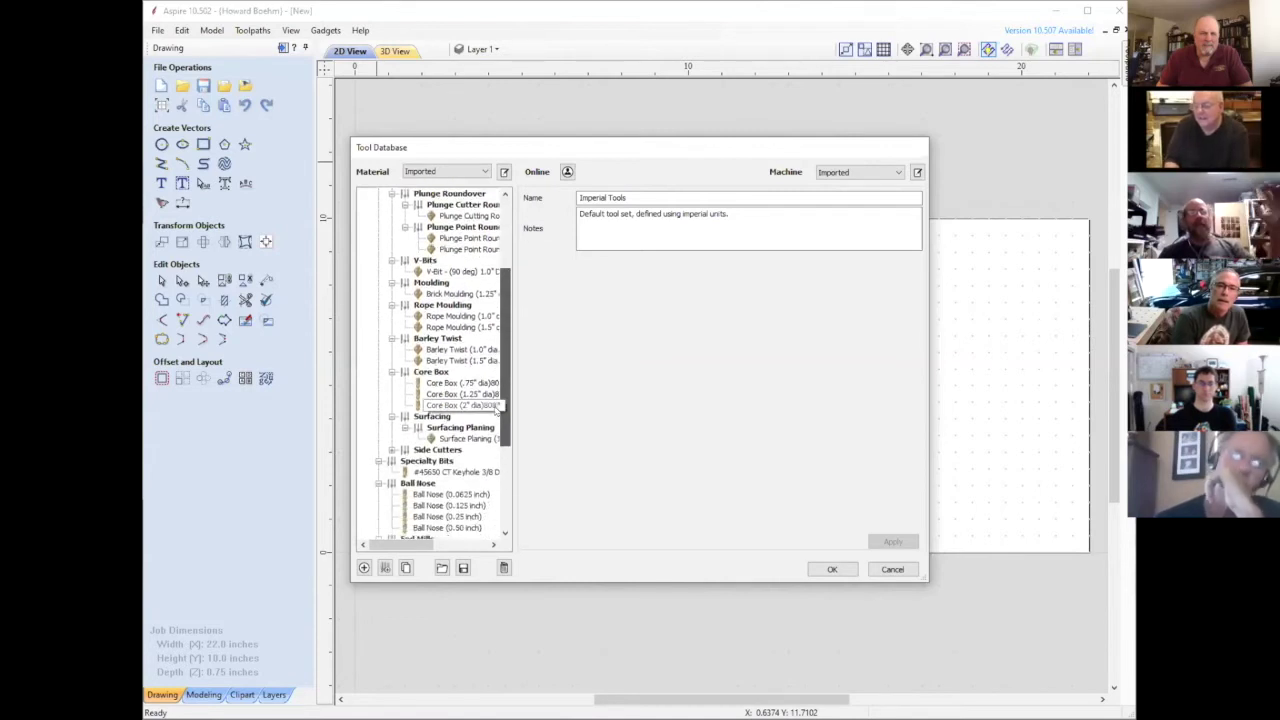
pyautogui.scroll(1, 493, 436)
pyautogui.scroll(3, 493, 436)
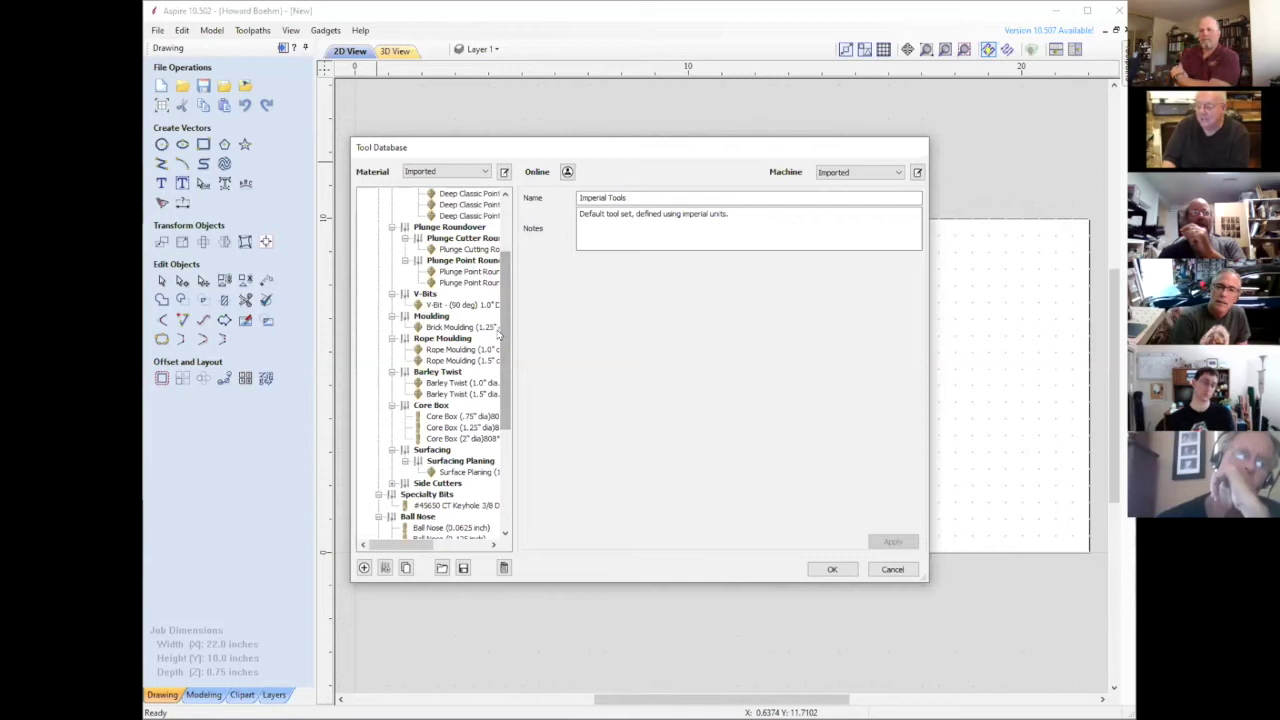
pyautogui.scroll(3, 505, 320)
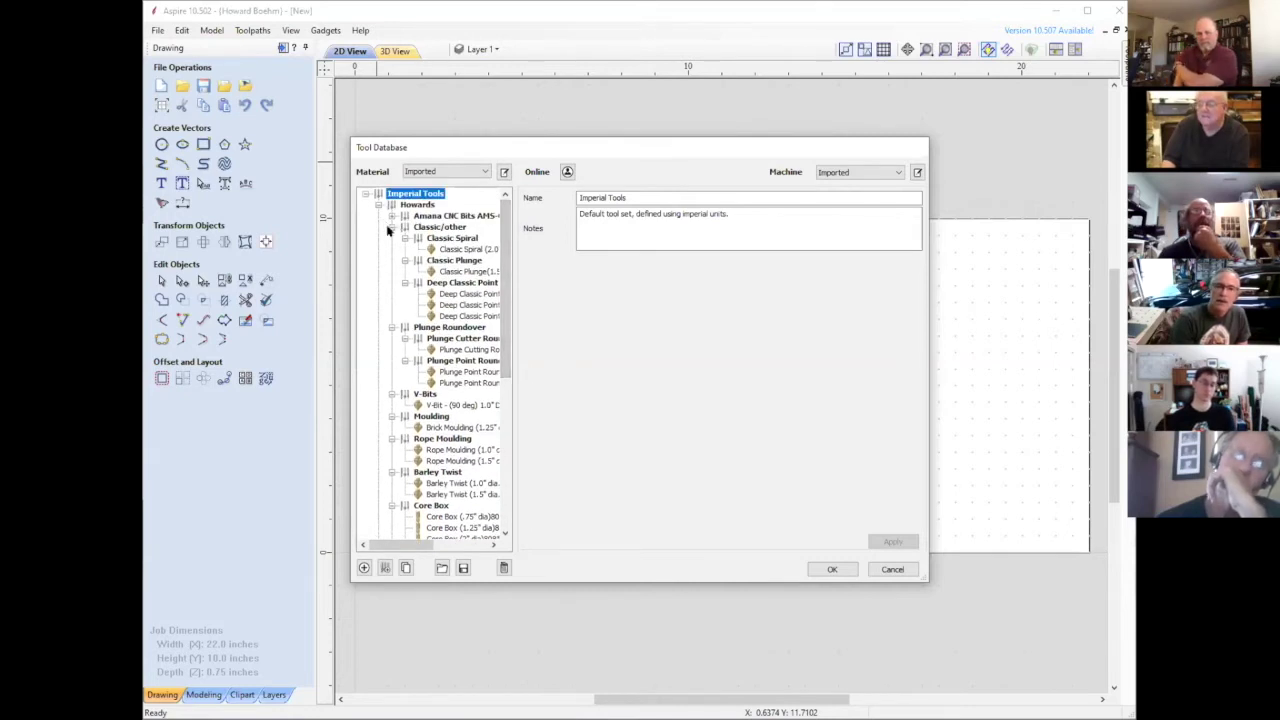
pyautogui.click(391, 227)
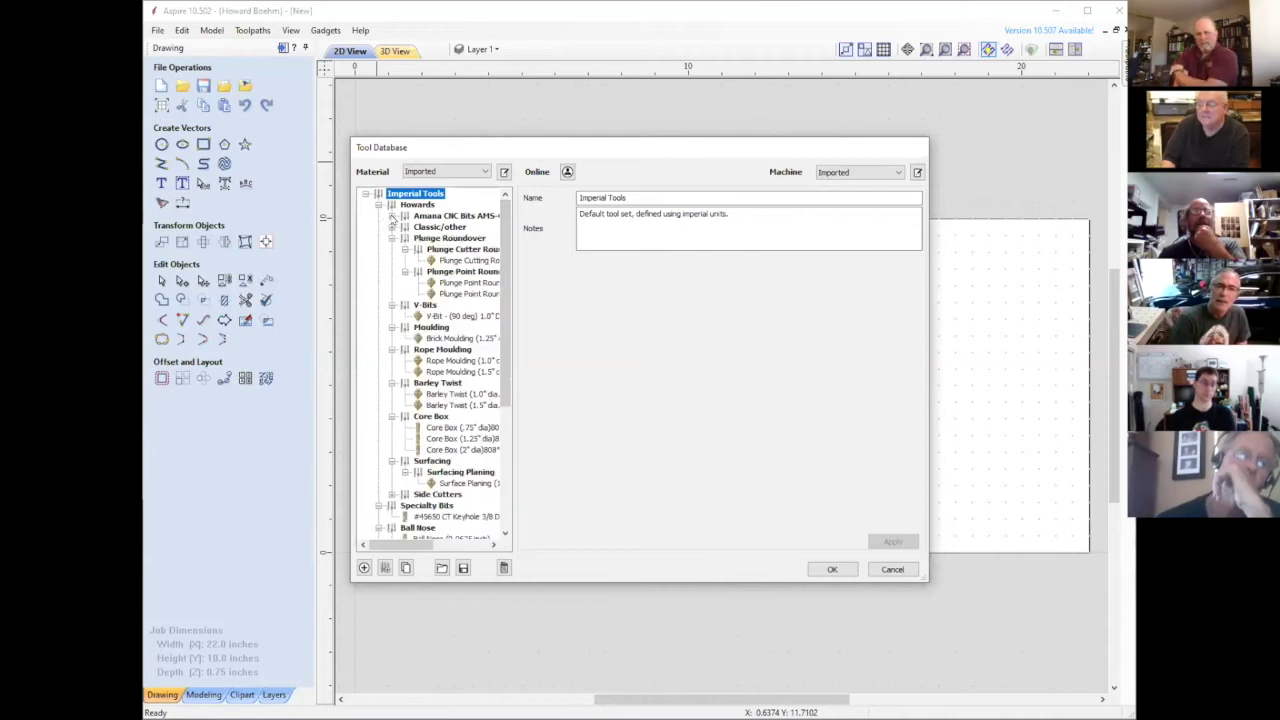
pyautogui.click(392, 216)
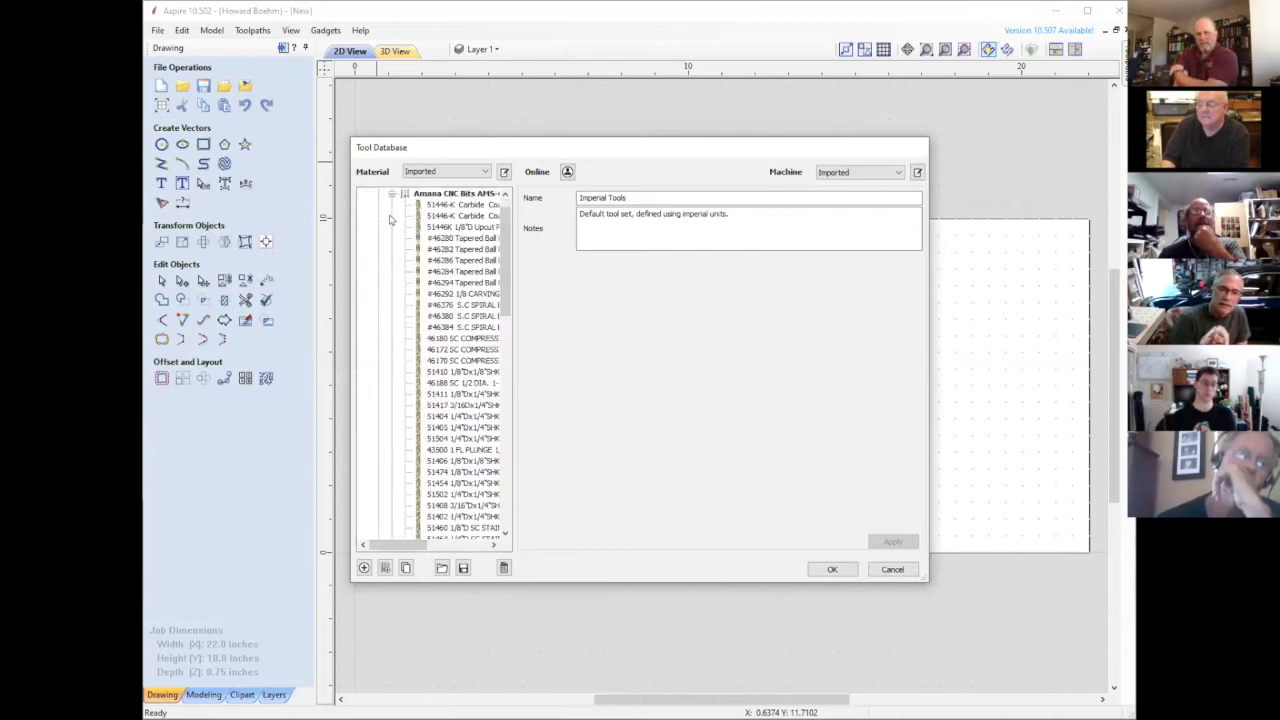
# Step: Delete the 51474 1/8"Dx1/4" spiral O aluminum end mill and its cutting data from Amana CNC Bits
pyautogui.click(466, 238)
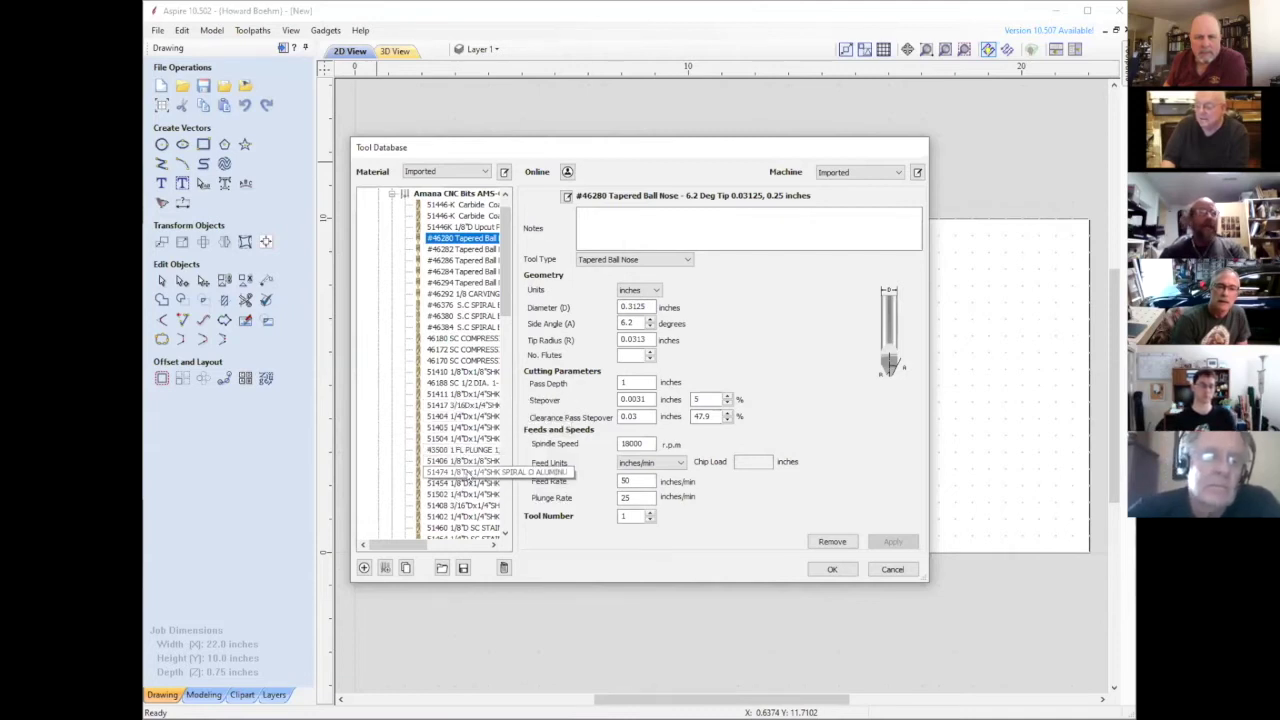
pyautogui.click(466, 472)
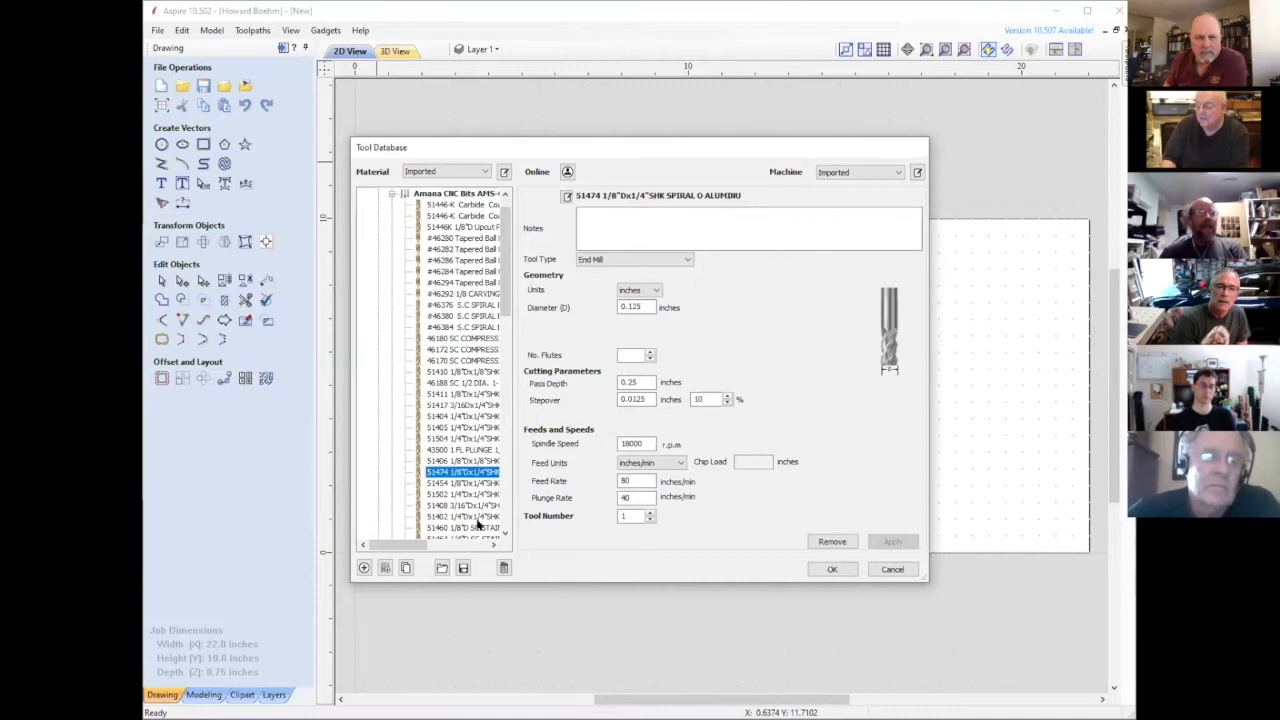
pyautogui.click(504, 568)
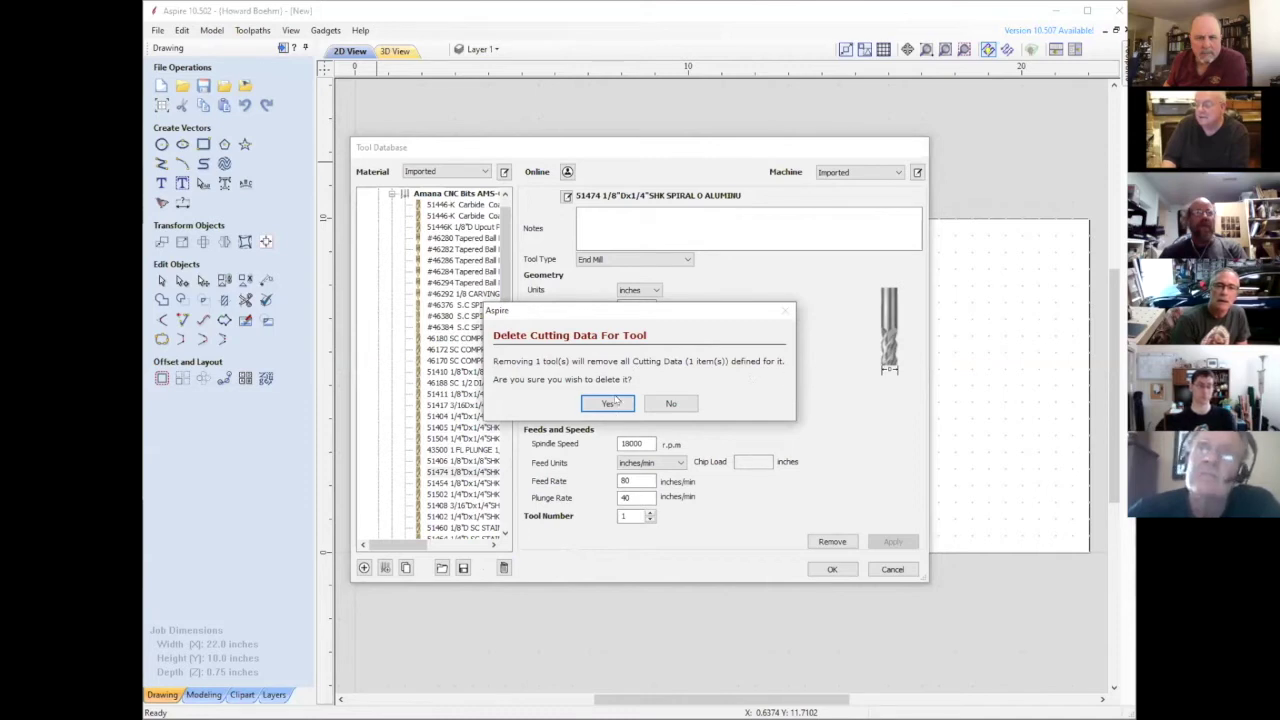
pyautogui.click(612, 405)
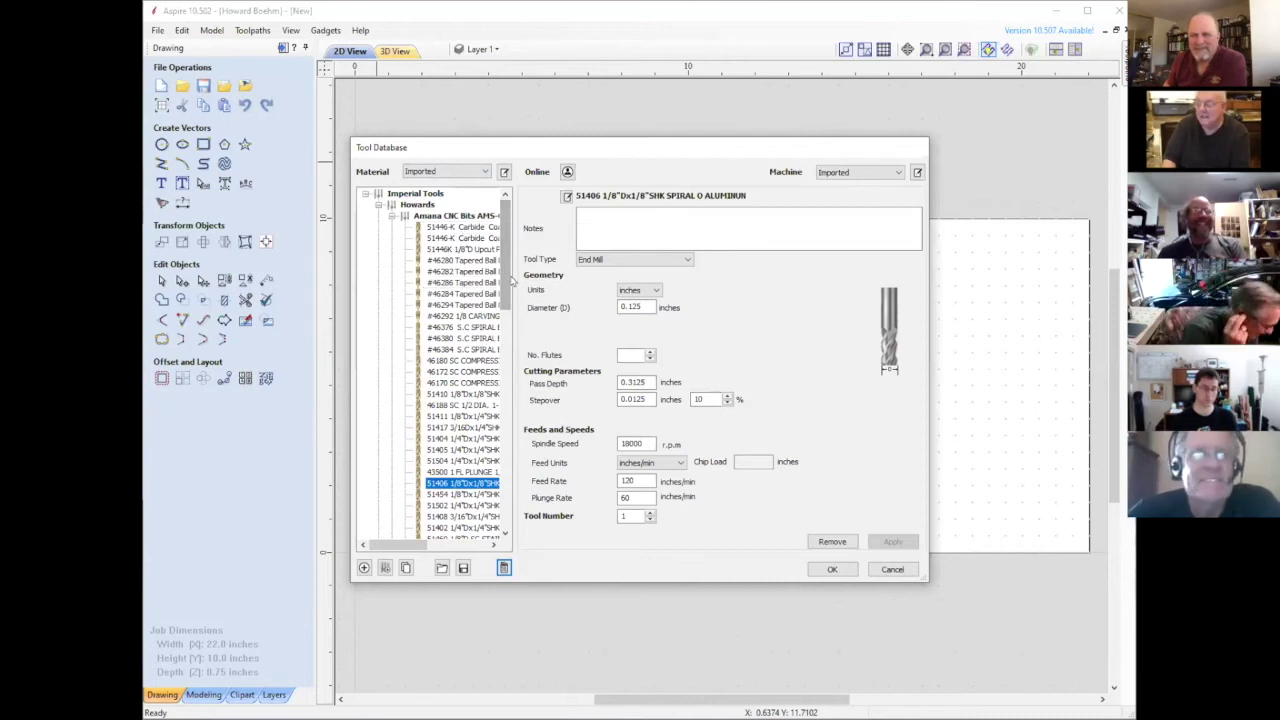
# Step: Select the 51402 end mill and drag the Tool Database's right edge outward to reveal full tool names
pyautogui.scroll(-4, 470, 400)
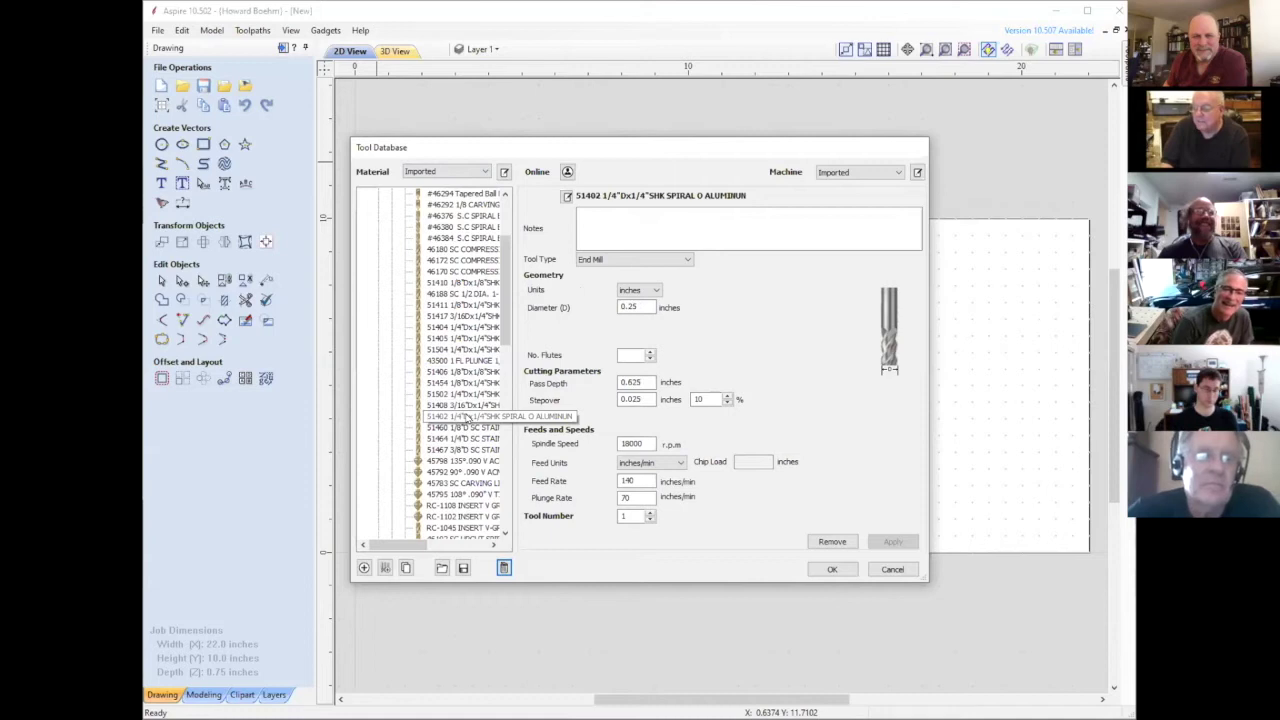
pyautogui.click(466, 415)
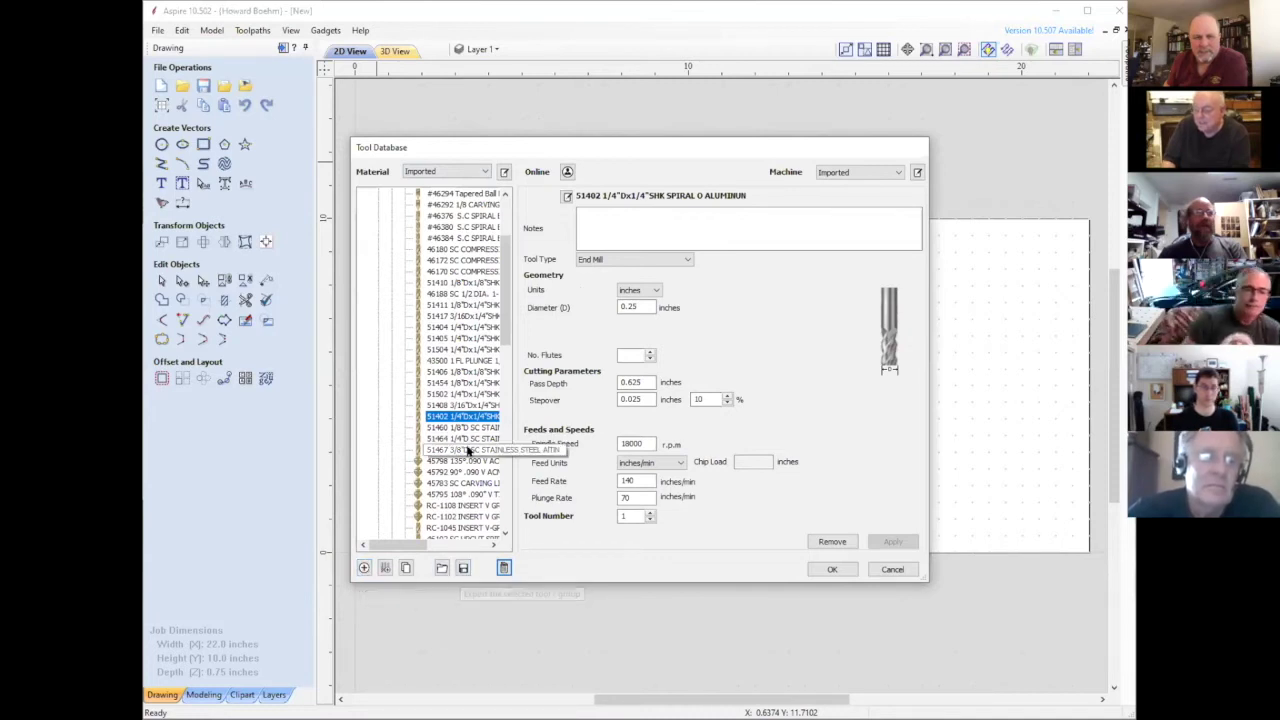
pyautogui.rightClick(472, 416)
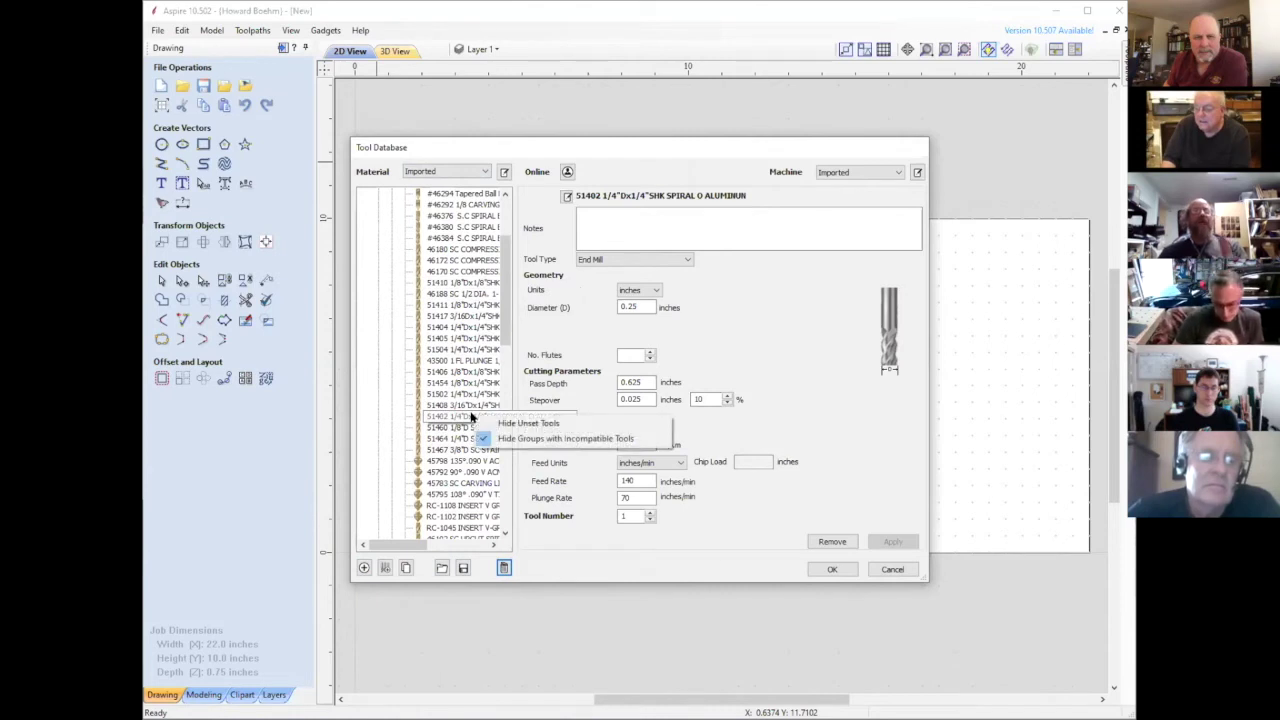
pyautogui.click(472, 416)
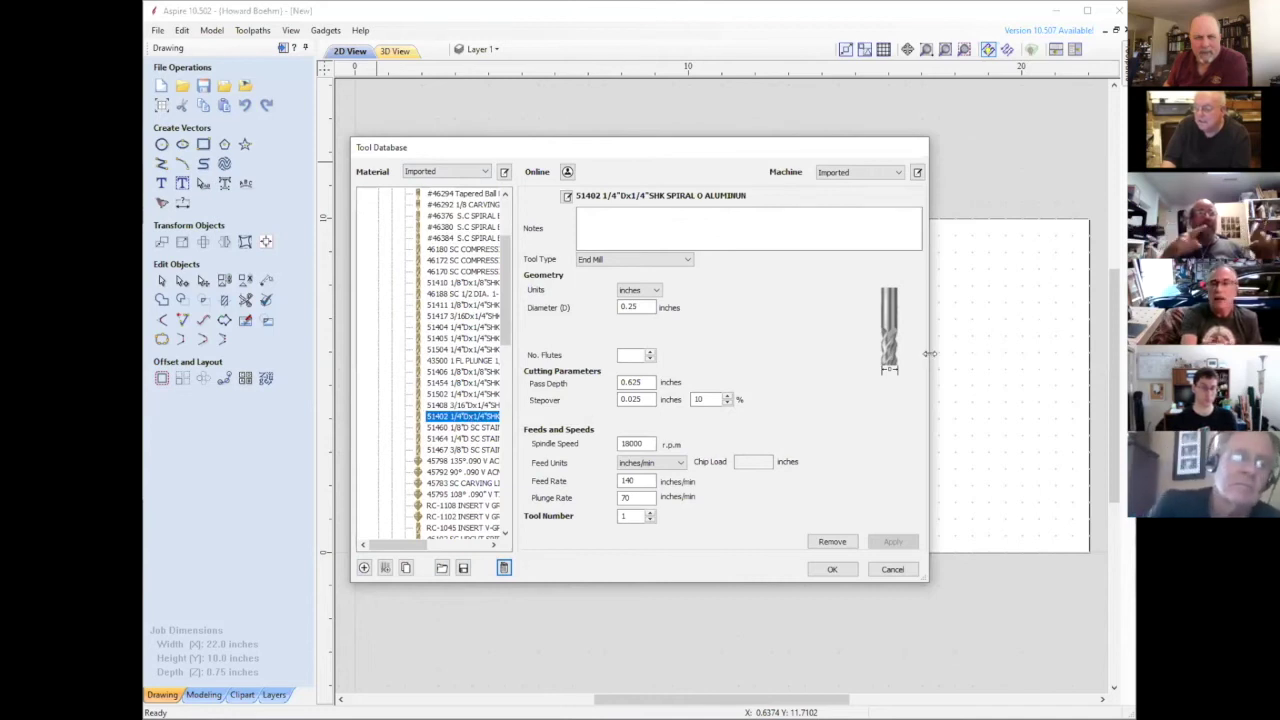
pyautogui.moveTo(930, 353); pyautogui.dragTo(982, 353)
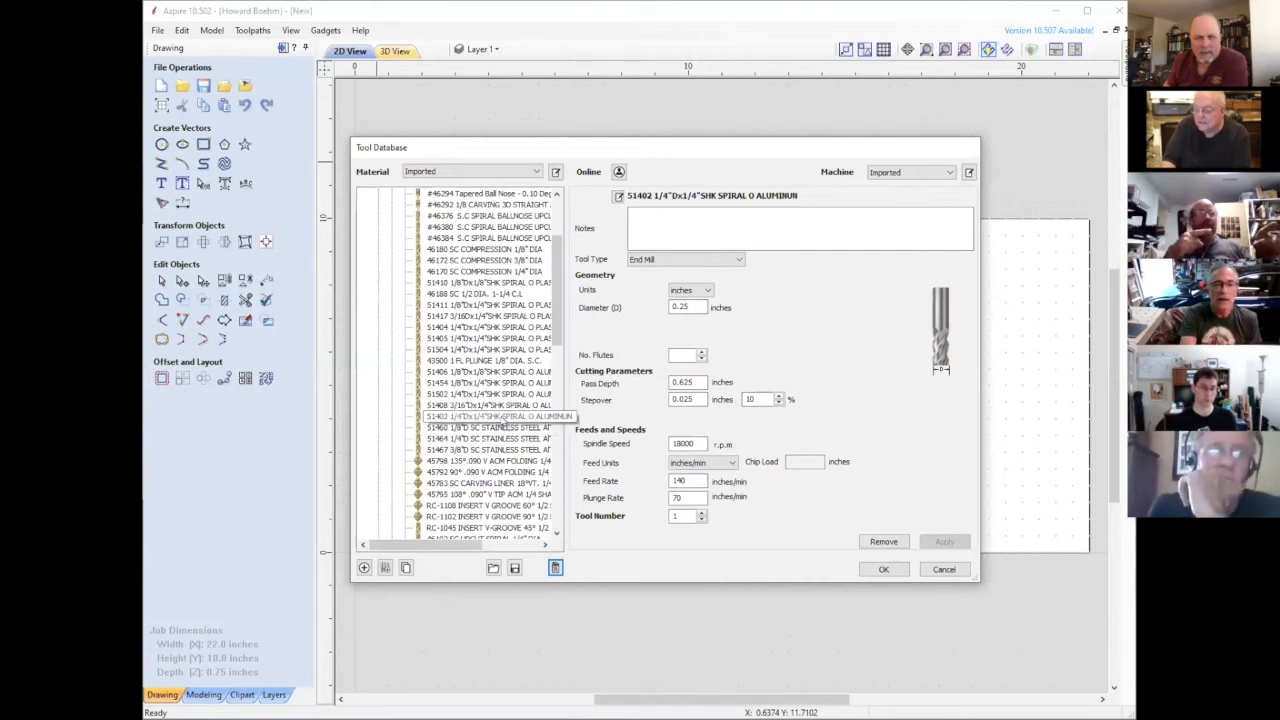
# Step: Select the Amana CNC Bits AMS-CNC-58 group and toggle Hide Groups with Incompatible Tools from its context menu
pyautogui.rightClick(502, 423)
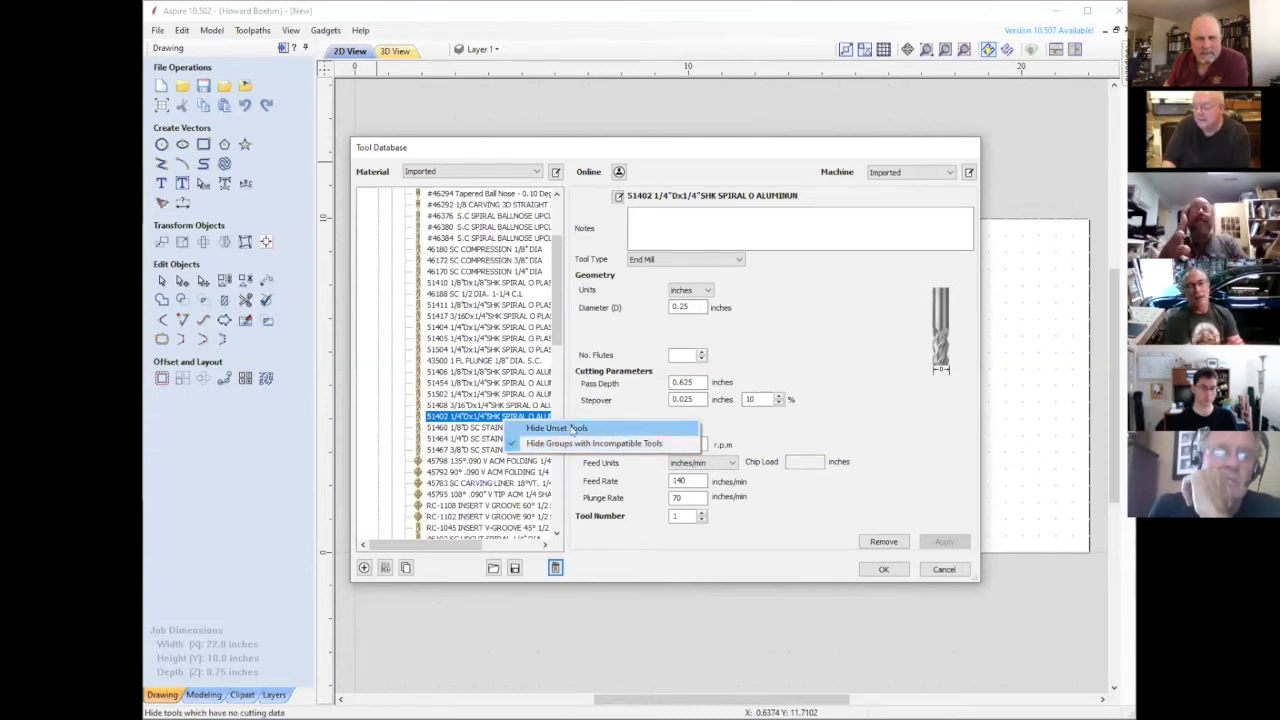
pyautogui.click(460, 568)
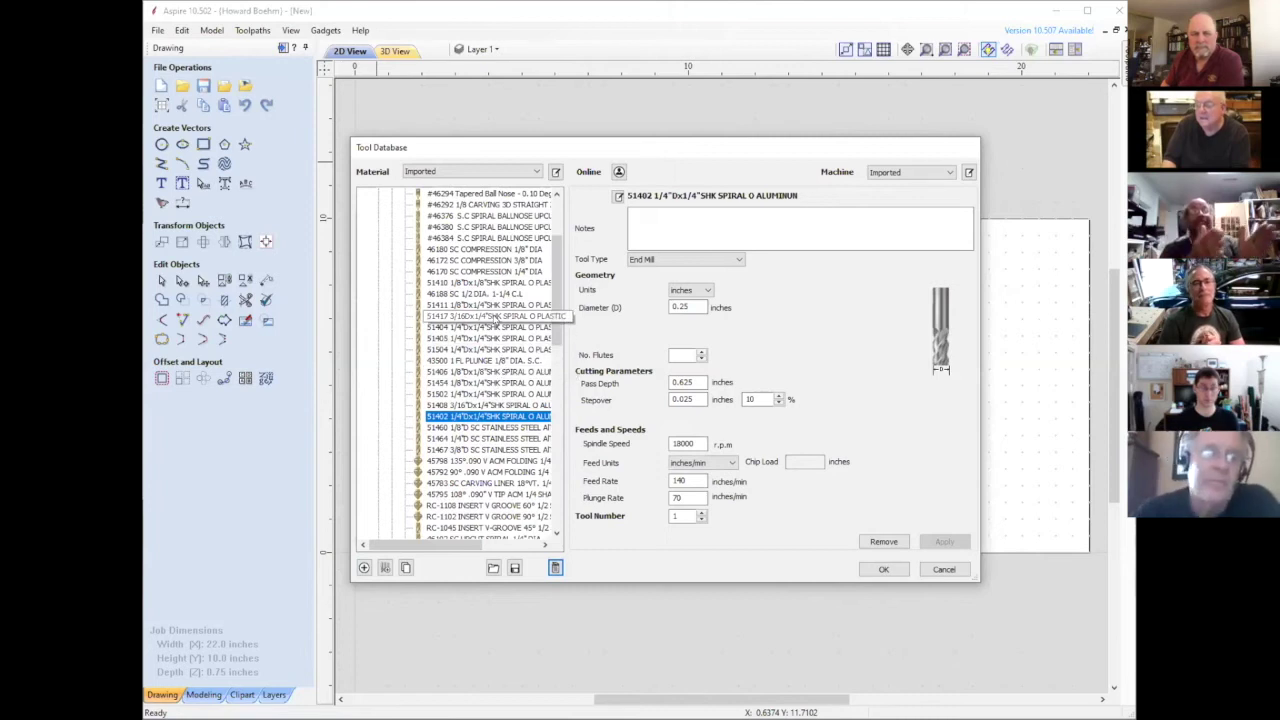
pyautogui.scroll(3, 508, 343)
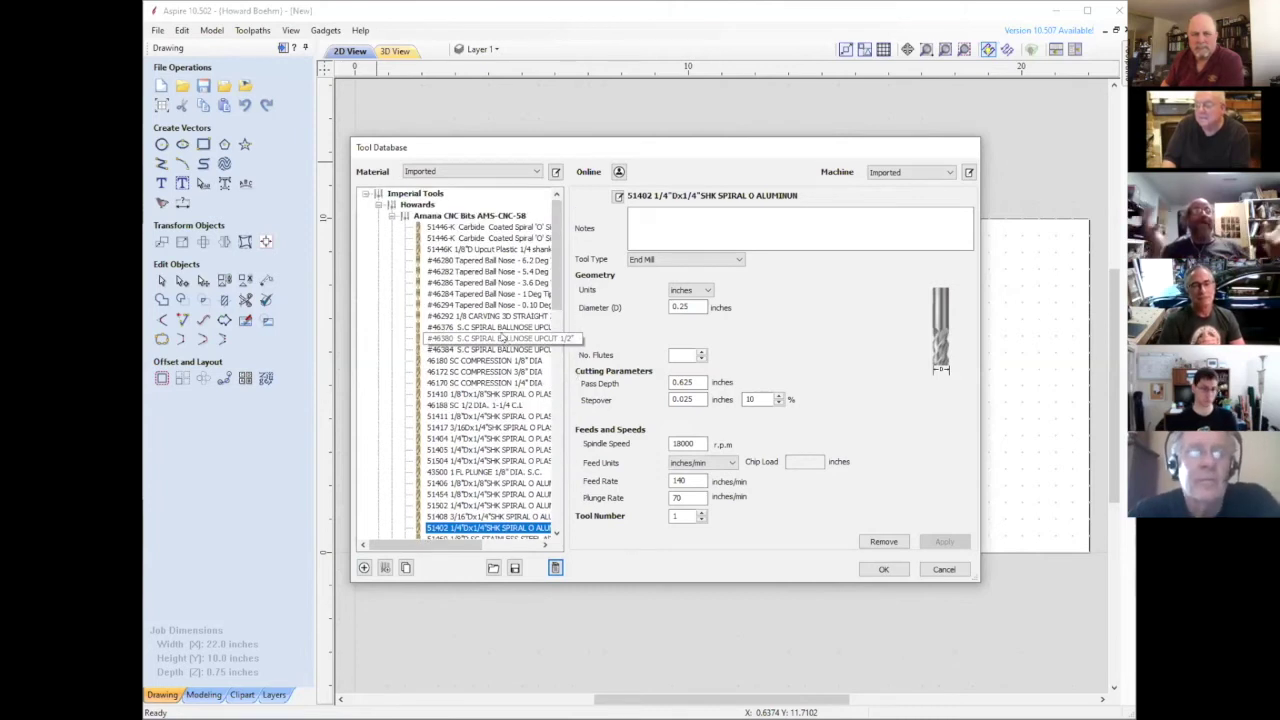
pyautogui.click(470, 217)
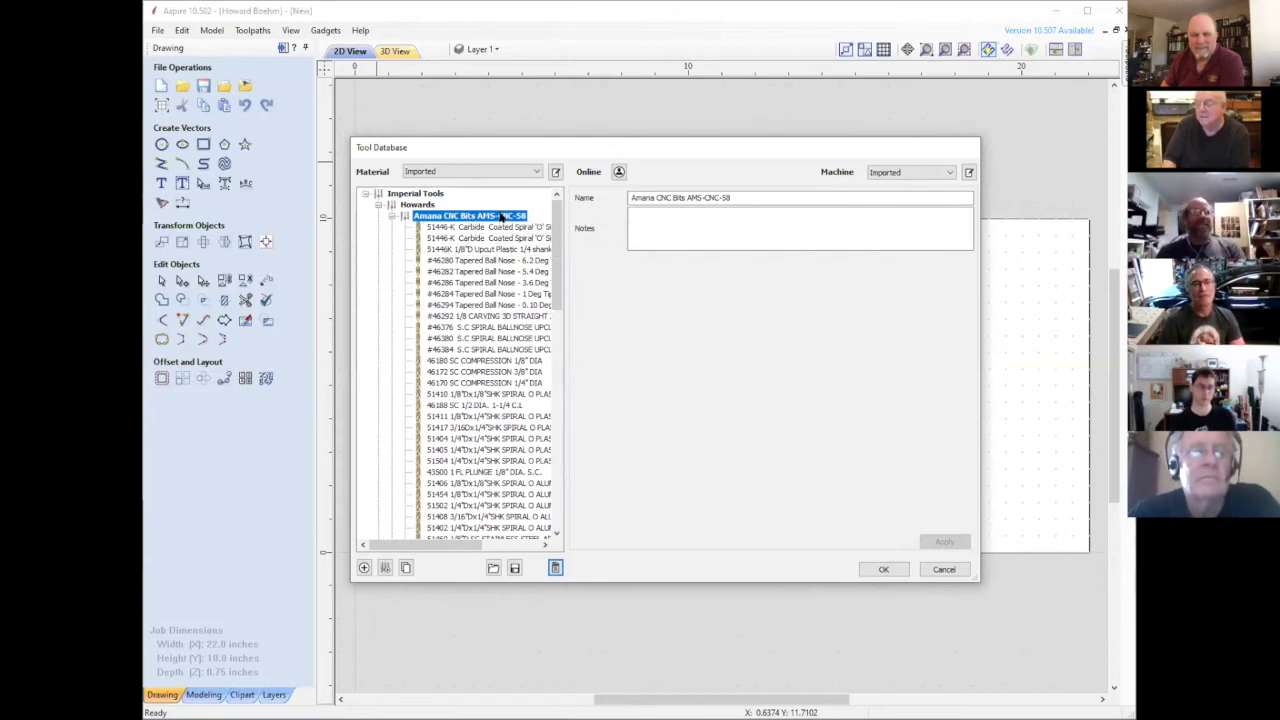
pyautogui.rightClick(502, 217)
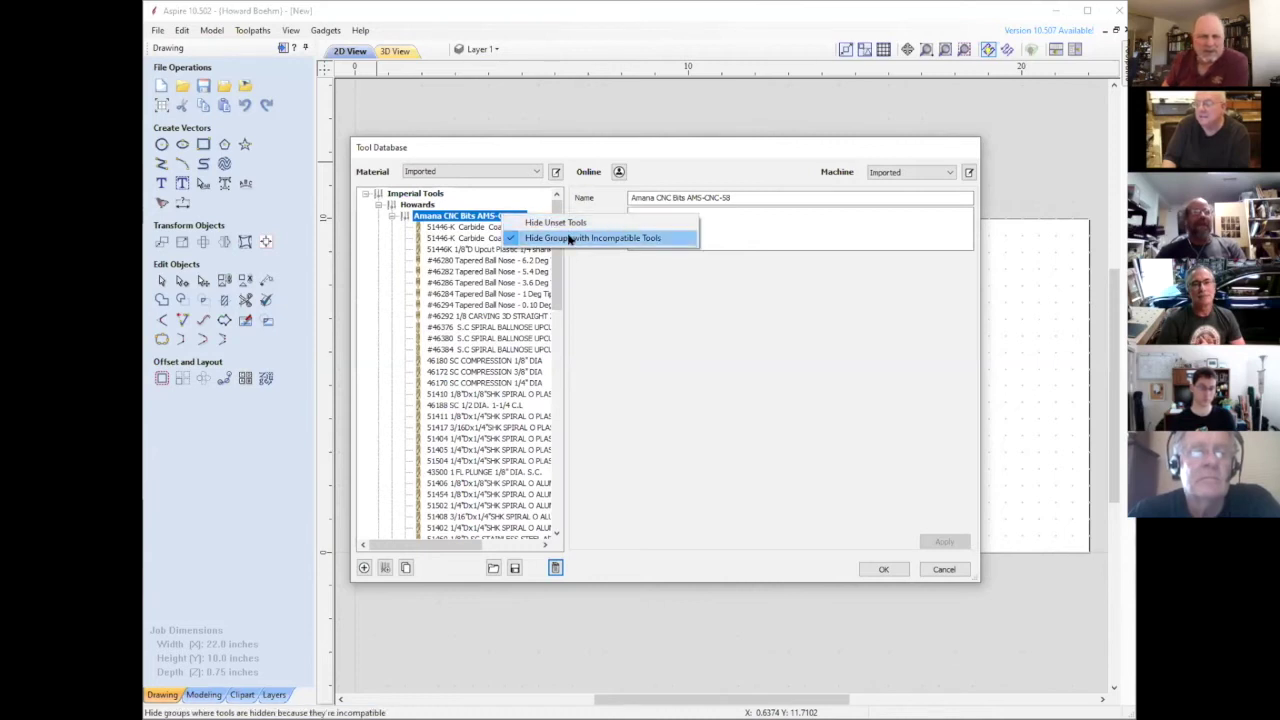
pyautogui.click(570, 238)
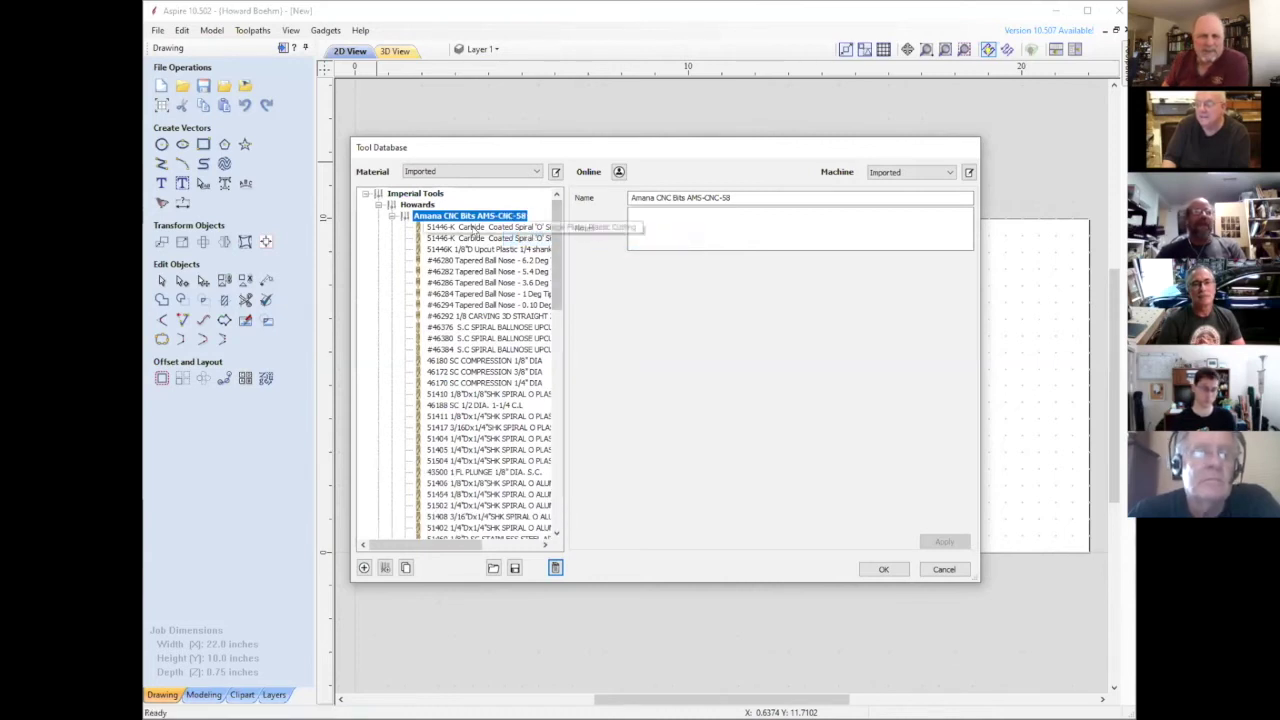
# Step: Collapse the Amana group and toggle Hide Groups with Incompatible Tools again
pyautogui.click(391, 216)
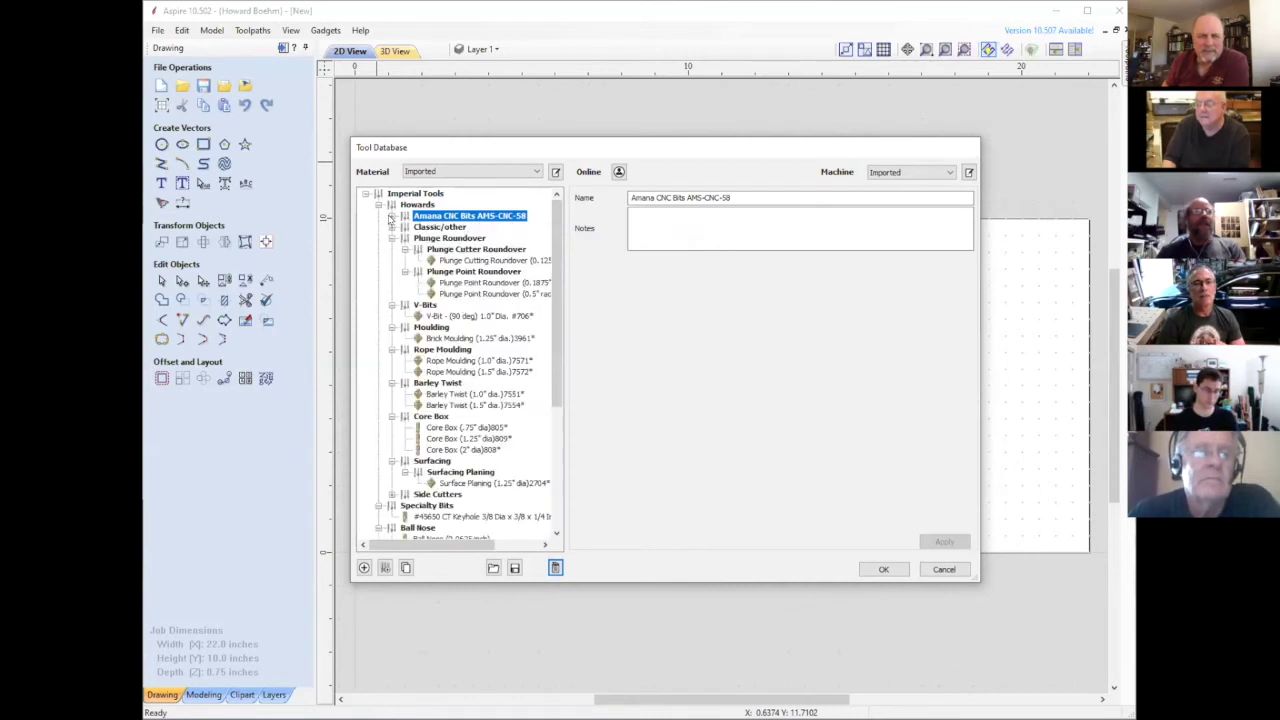
pyautogui.click(391, 216)
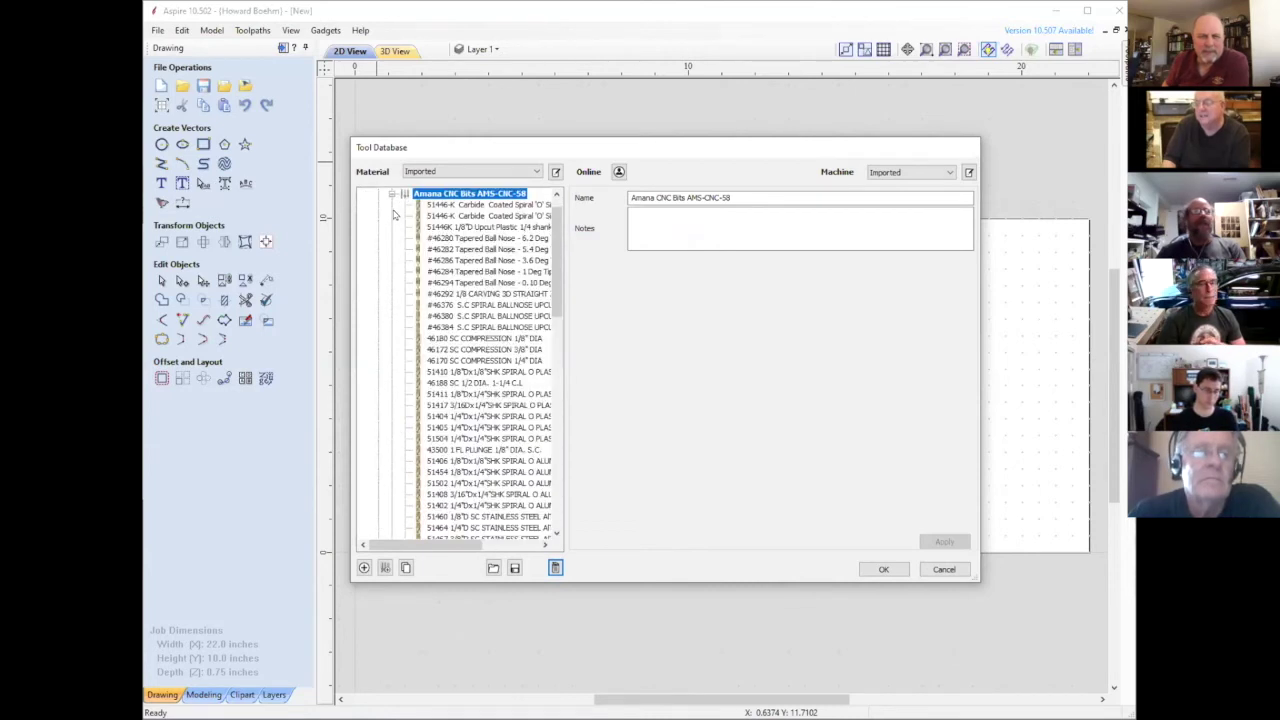
pyautogui.click(393, 195)
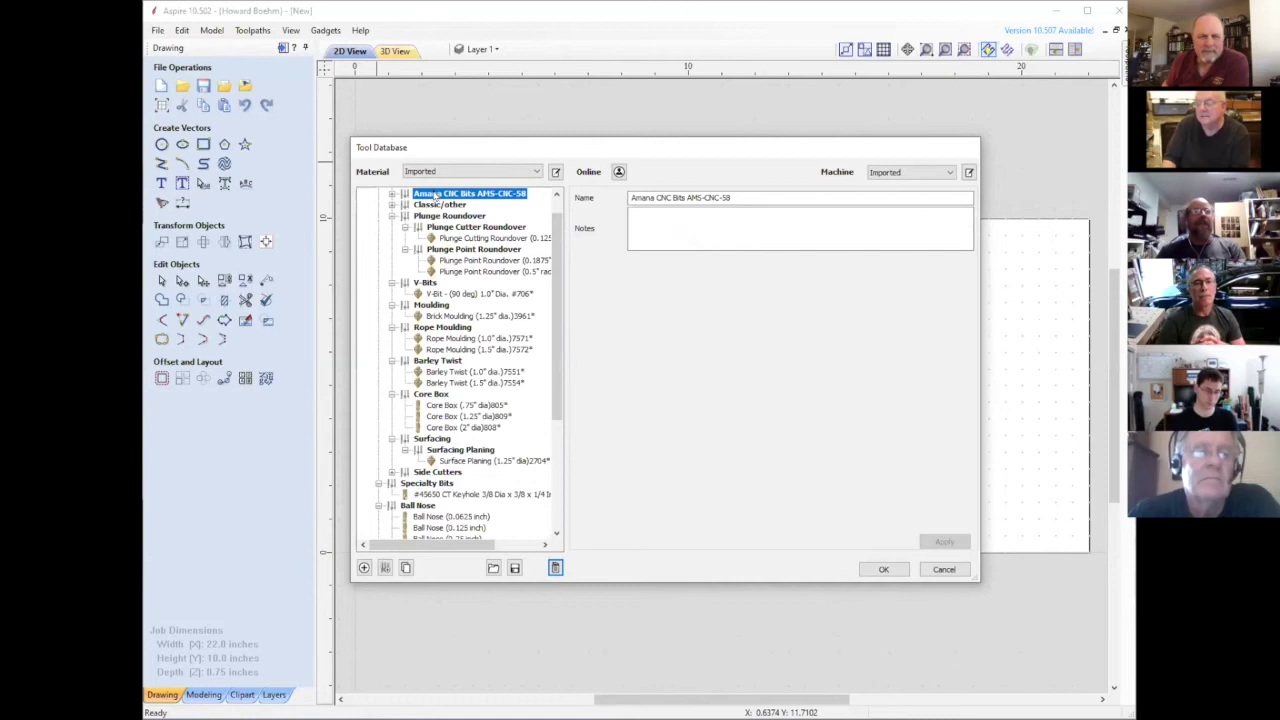
pyautogui.rightClick(457, 194)
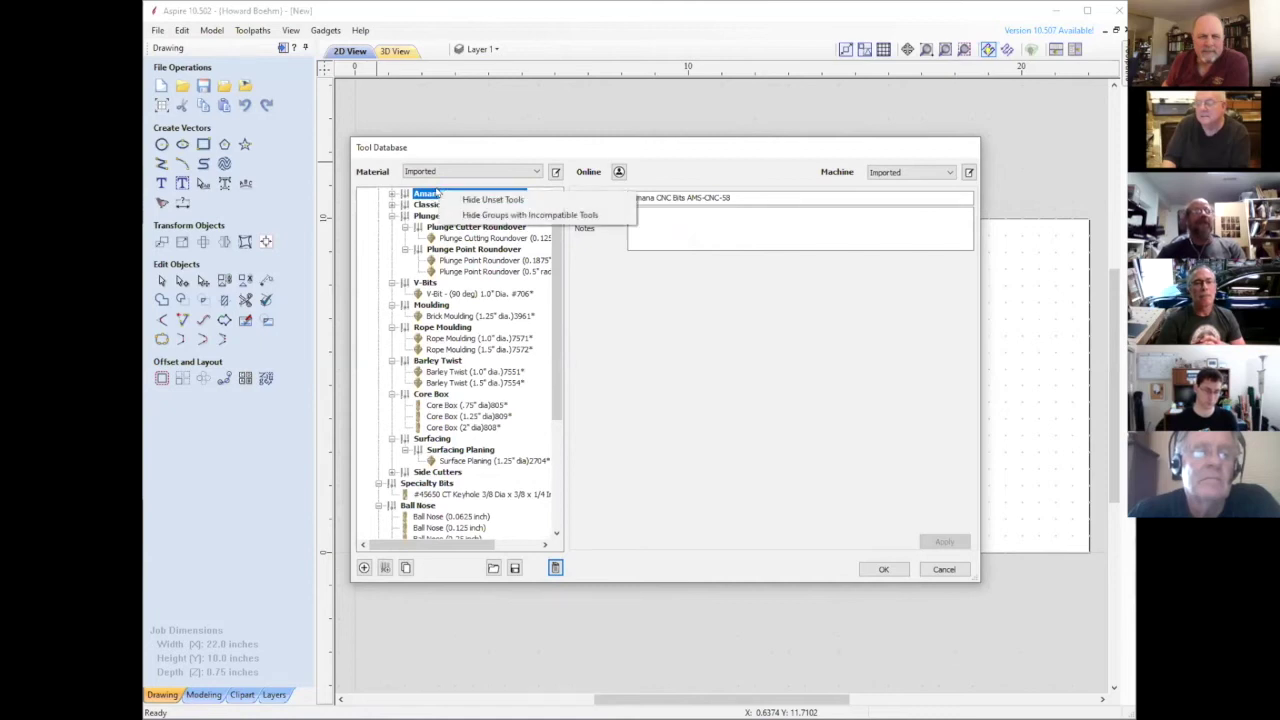
pyautogui.click(472, 214)
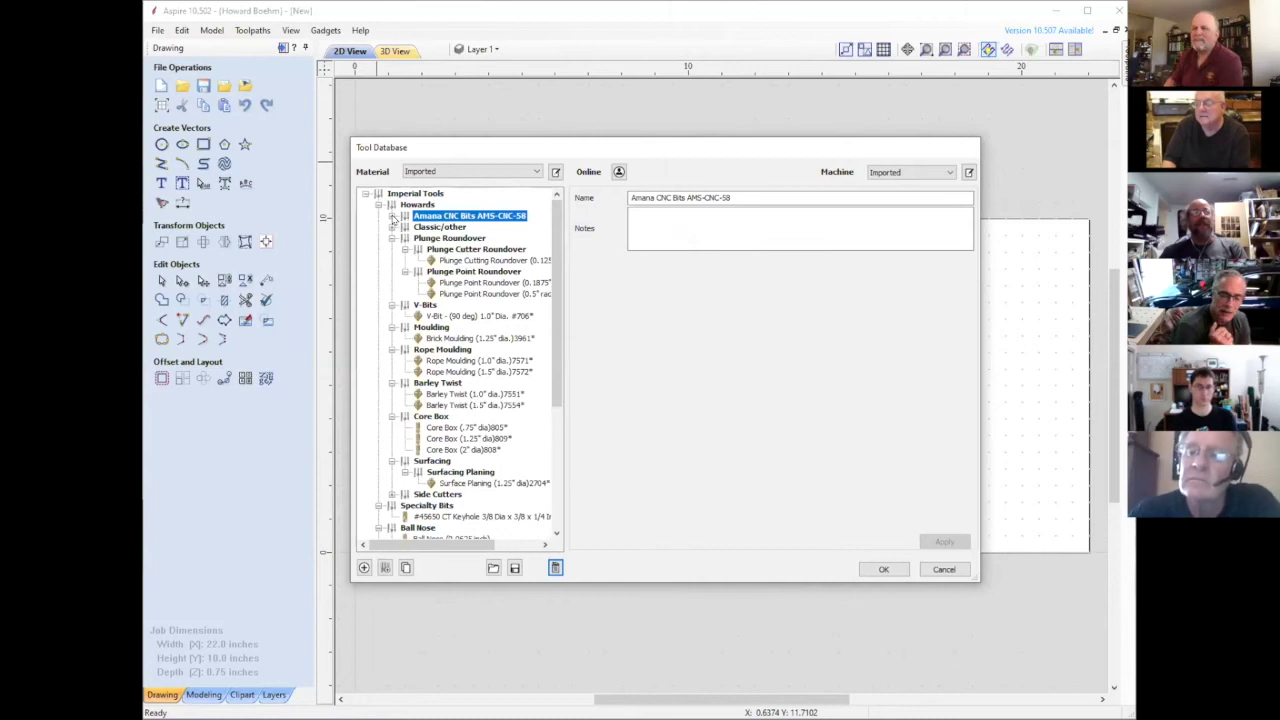
# Step: Expand the Amana group and show the #46284 Tapered Ball Nose tool's settings
pyautogui.click(392, 216)
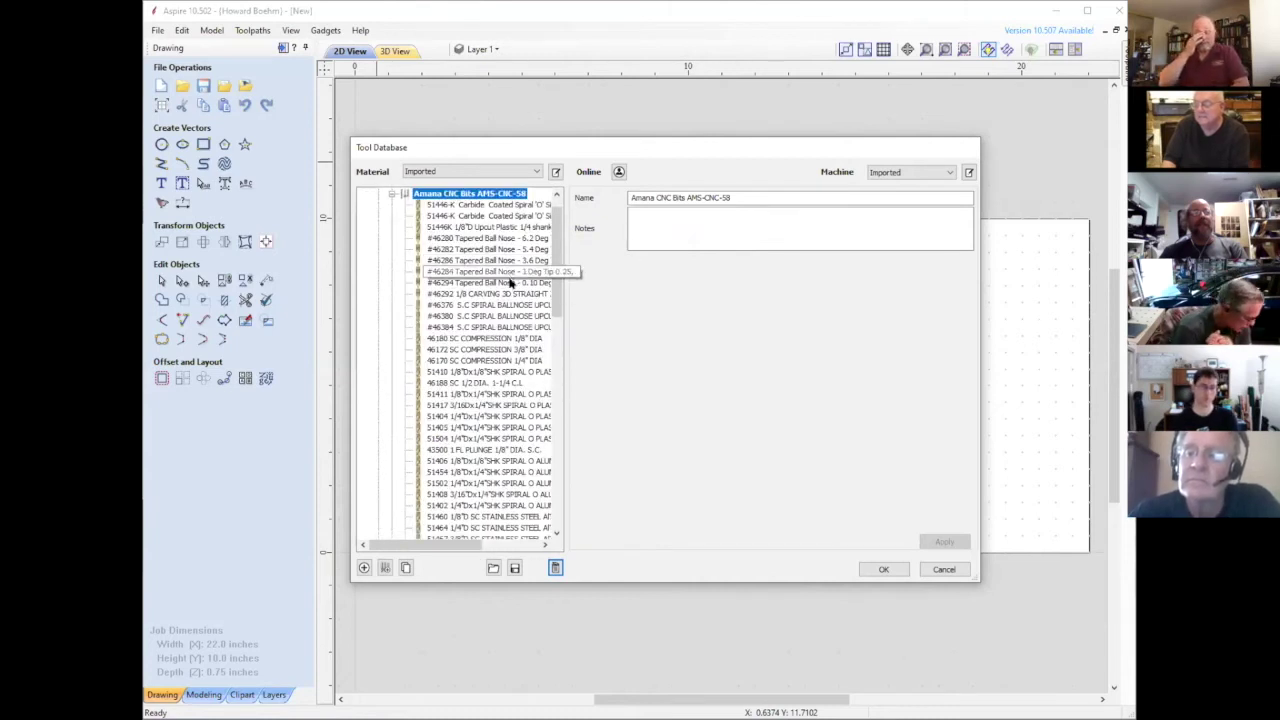
pyautogui.scroll(1, 509, 284)
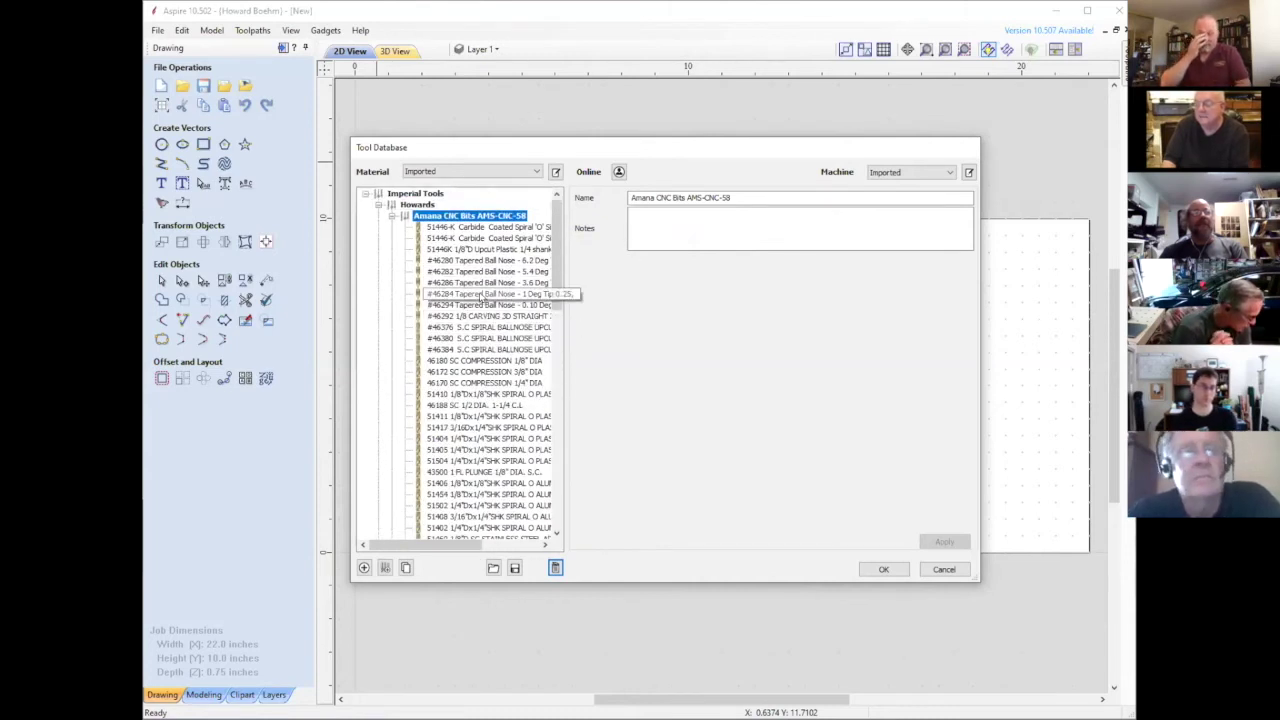
pyautogui.click(483, 295)
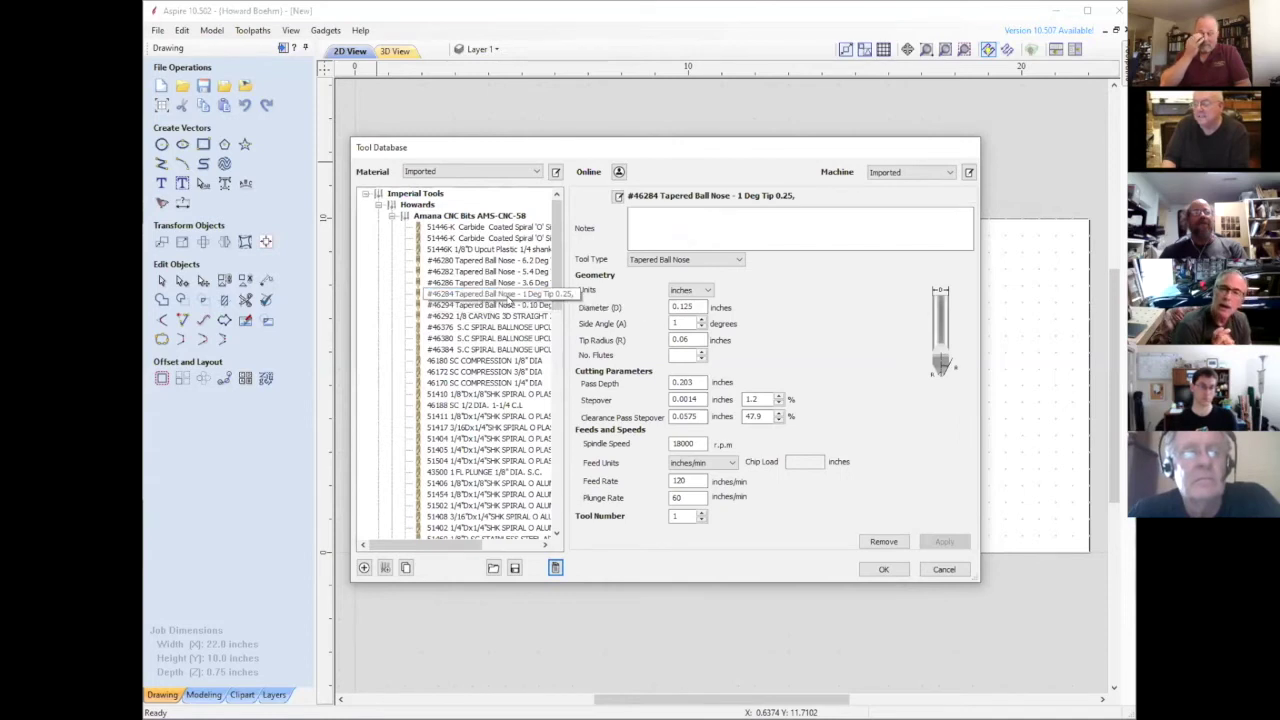
# Step: Add a New Group and duplicate the #46280 Tapered Ball Nose 6.2 Deg tool with its original settings
pyautogui.click(386, 568)
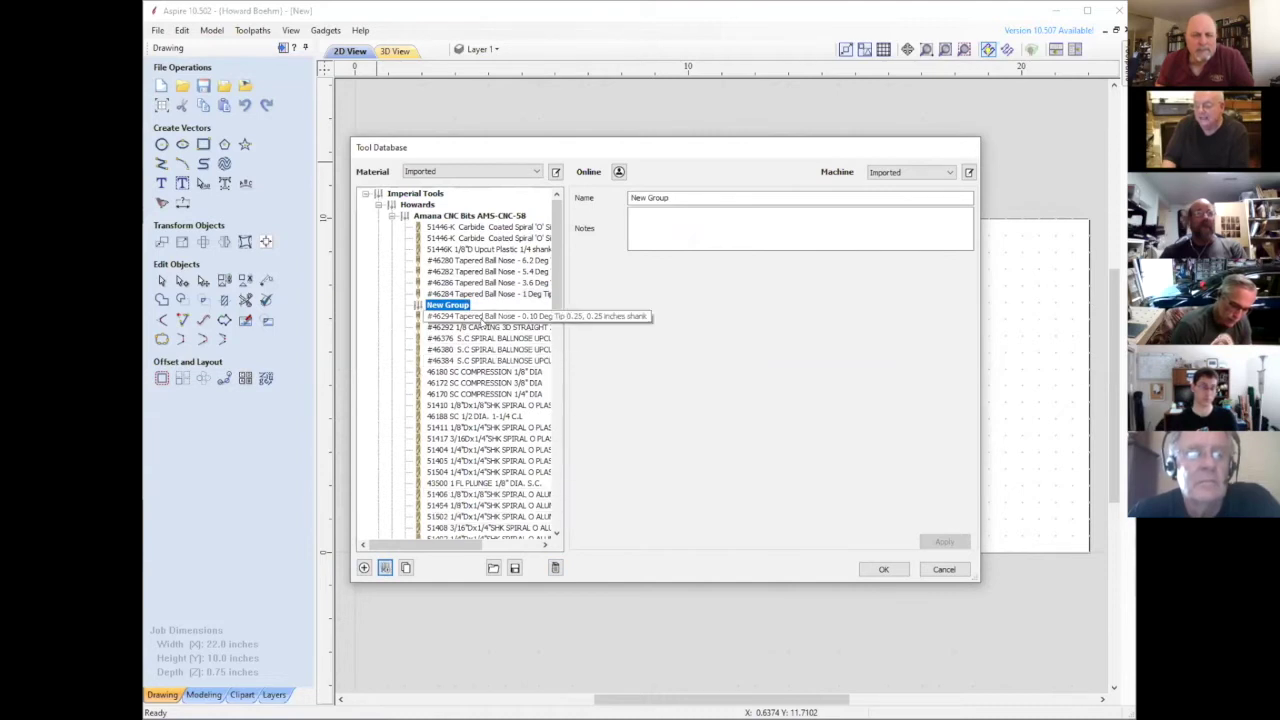
pyautogui.click(480, 260)
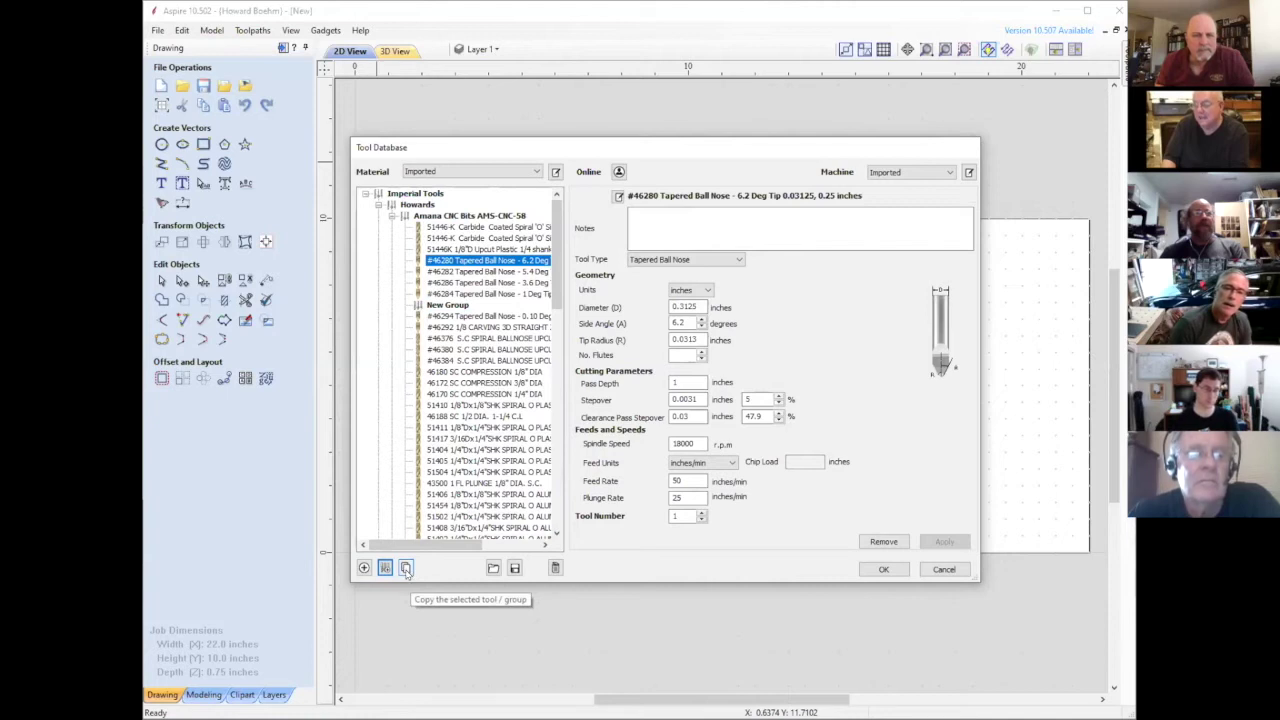
pyautogui.click(406, 568)
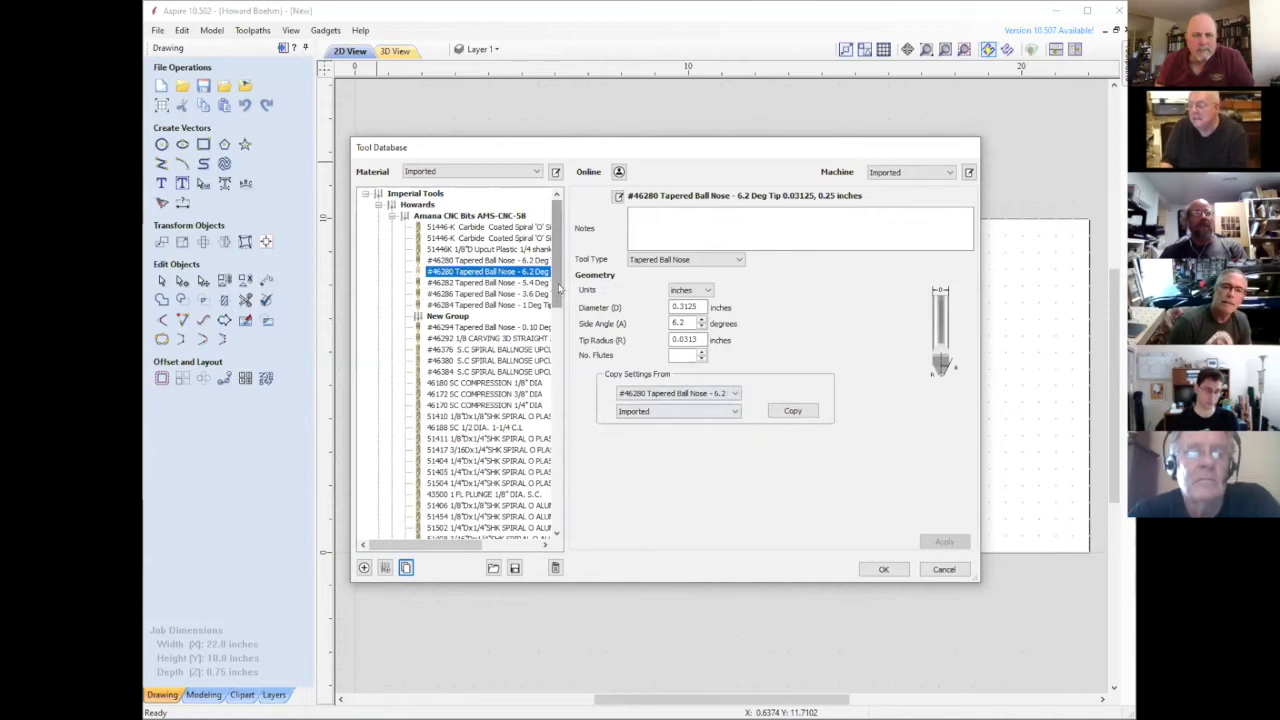
pyautogui.click(792, 411)
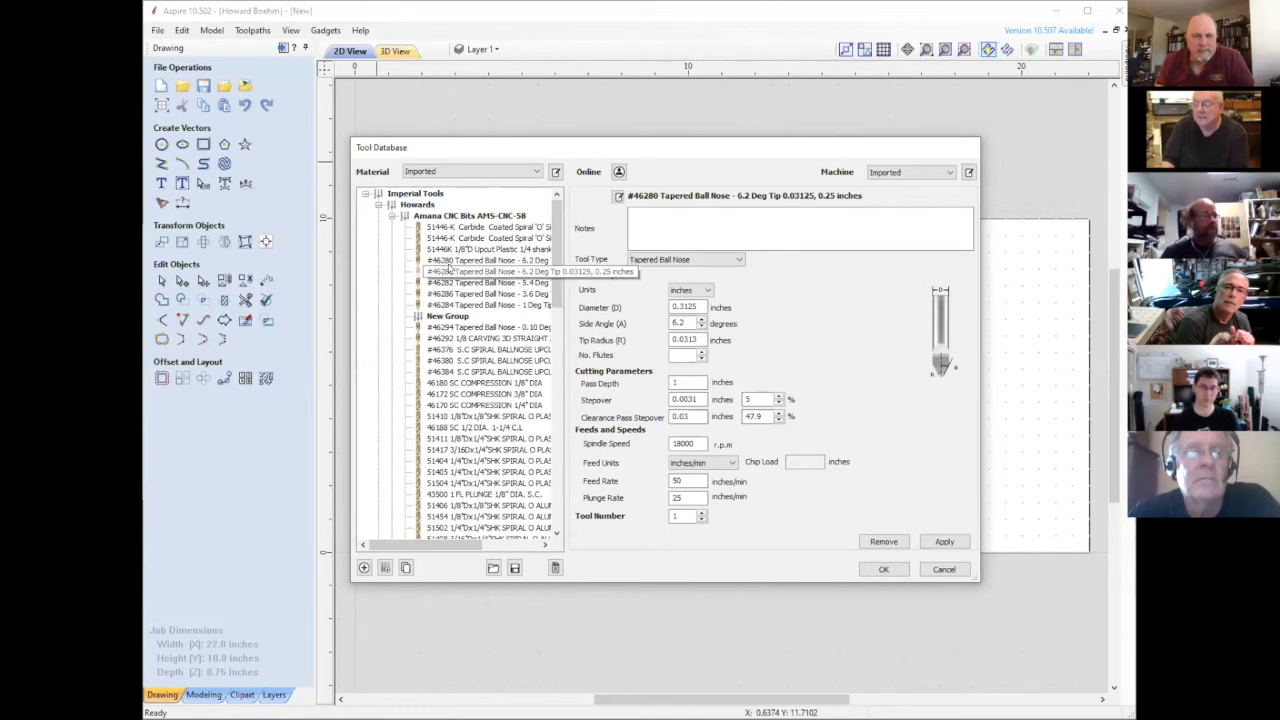
pyautogui.click(450, 270)
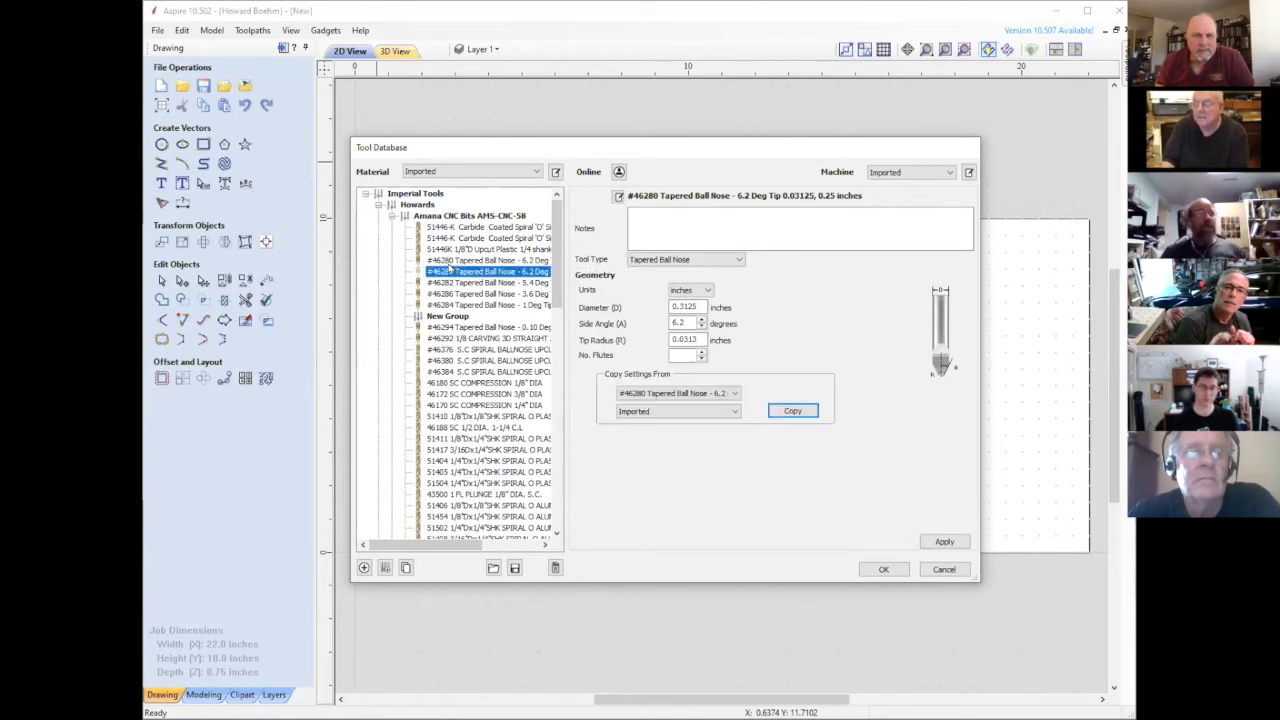
pyautogui.click(380, 206)
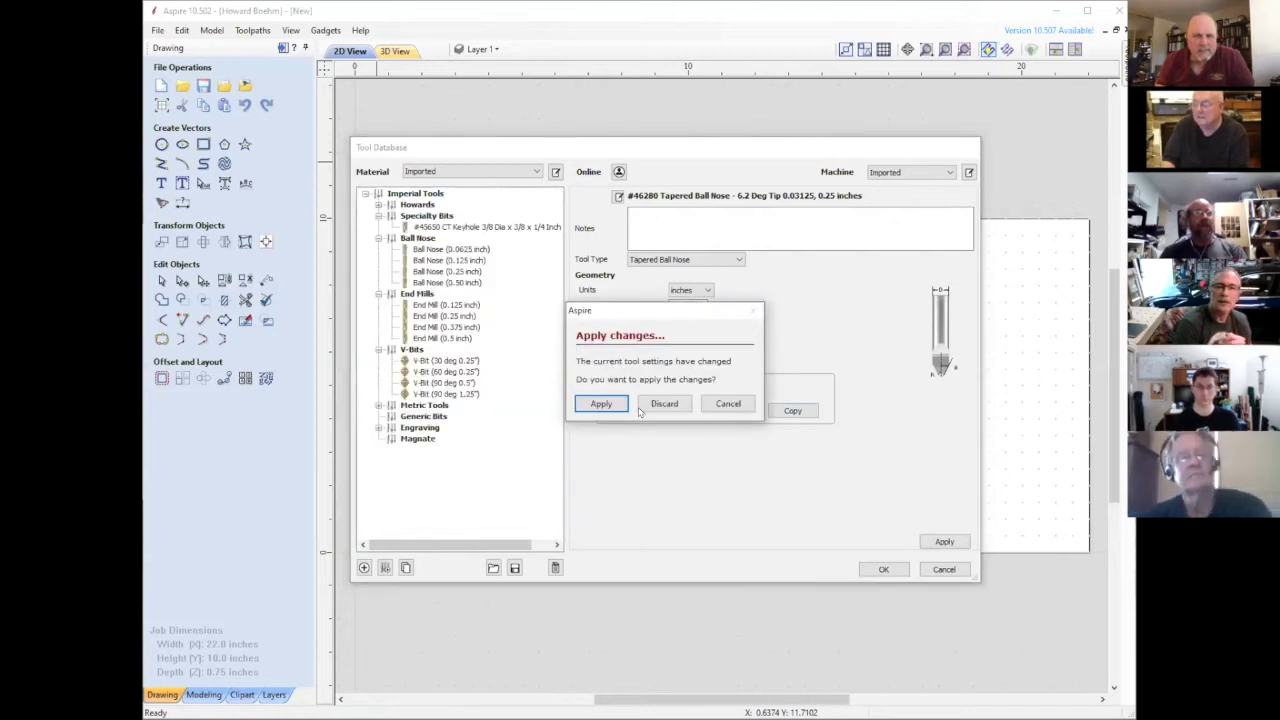
# Step: Cancel the apply-changes prompts while expanding the Engraving group and selecting Magnate
pyautogui.click(720, 403)
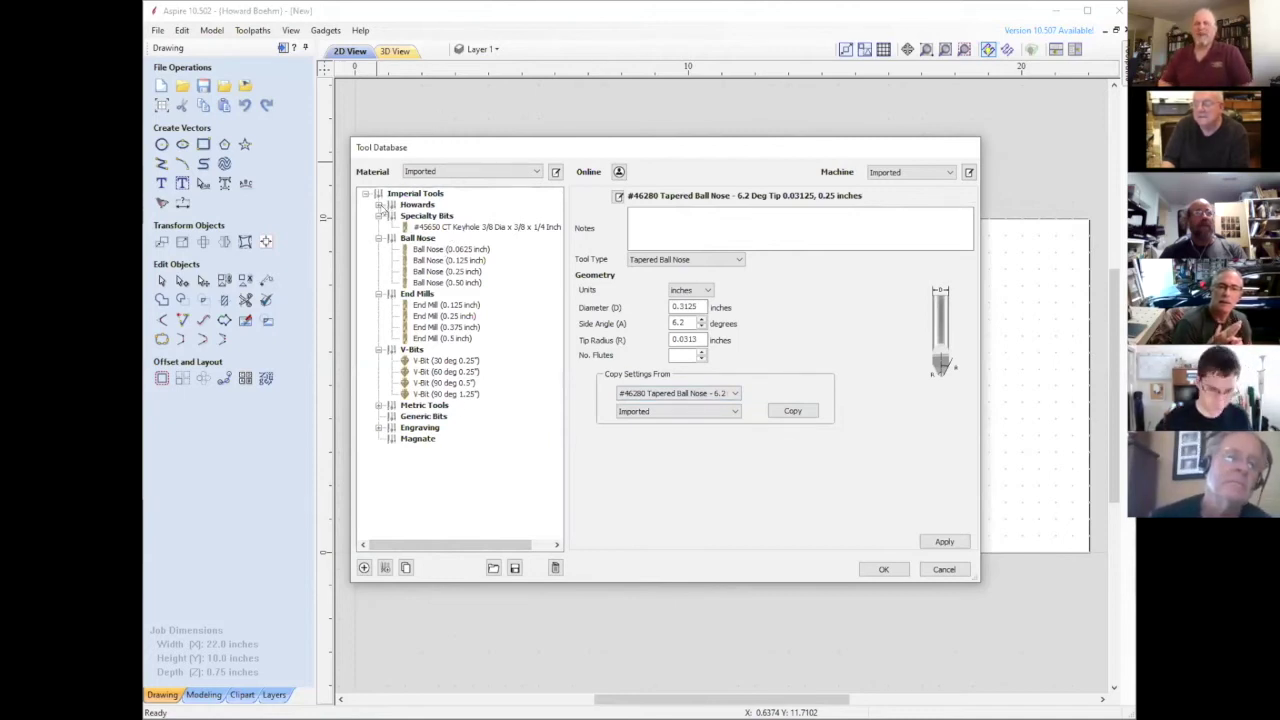
pyautogui.rightClick(495, 382)
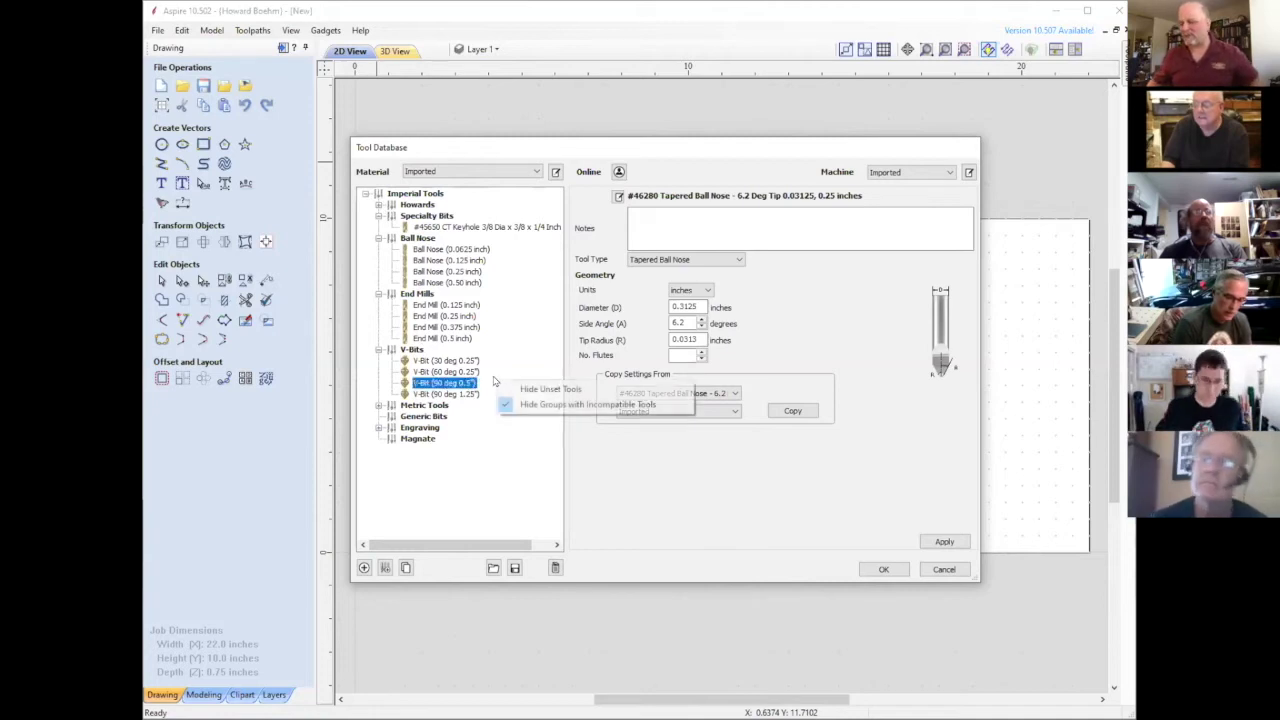
pyautogui.click(520, 478)
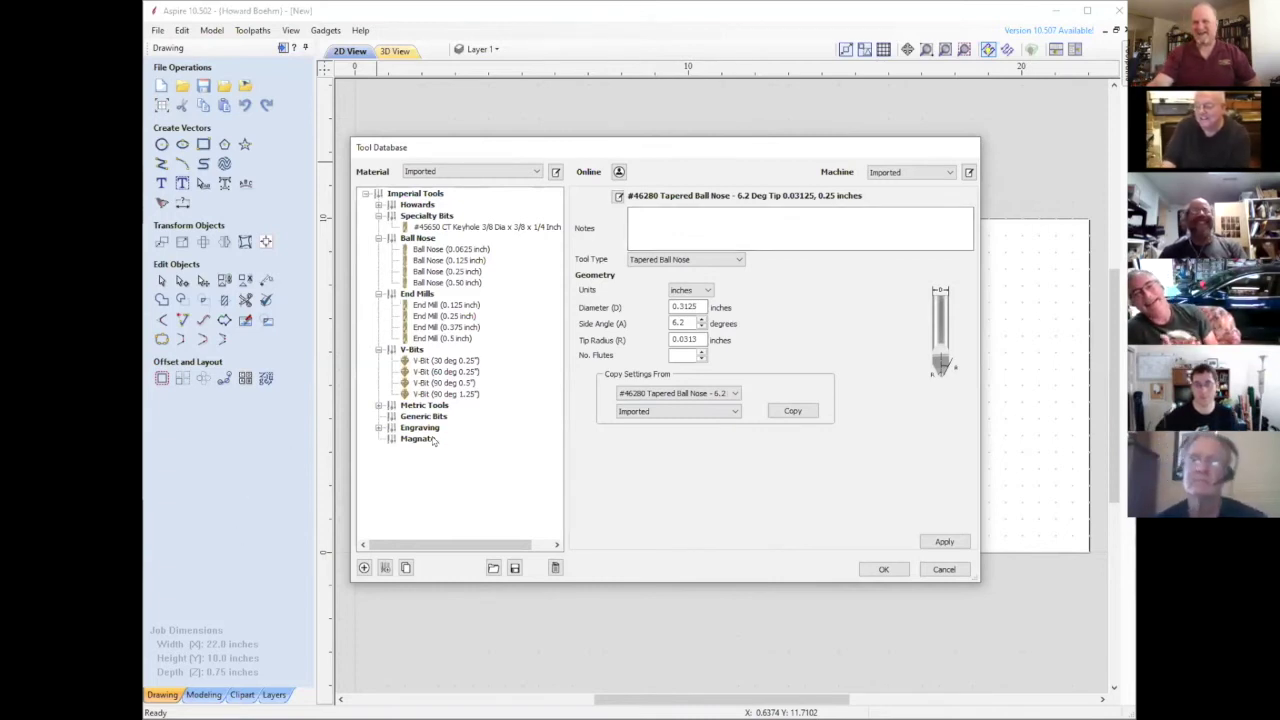
pyautogui.click(379, 428)
pyautogui.click(410, 450)
pyautogui.click(727, 405)
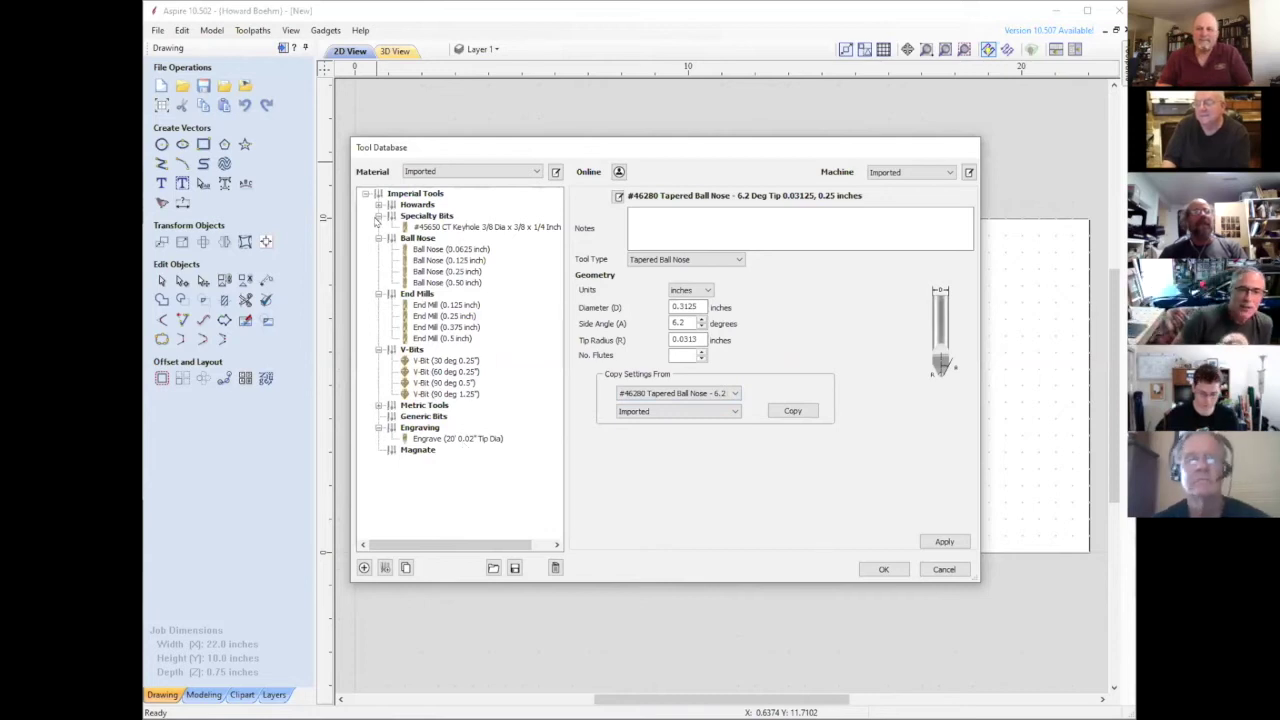
# Step: Expand Howards to show the Amana tools, dismiss the close prompt, and move the Tool Database lower
pyautogui.click(380, 205)
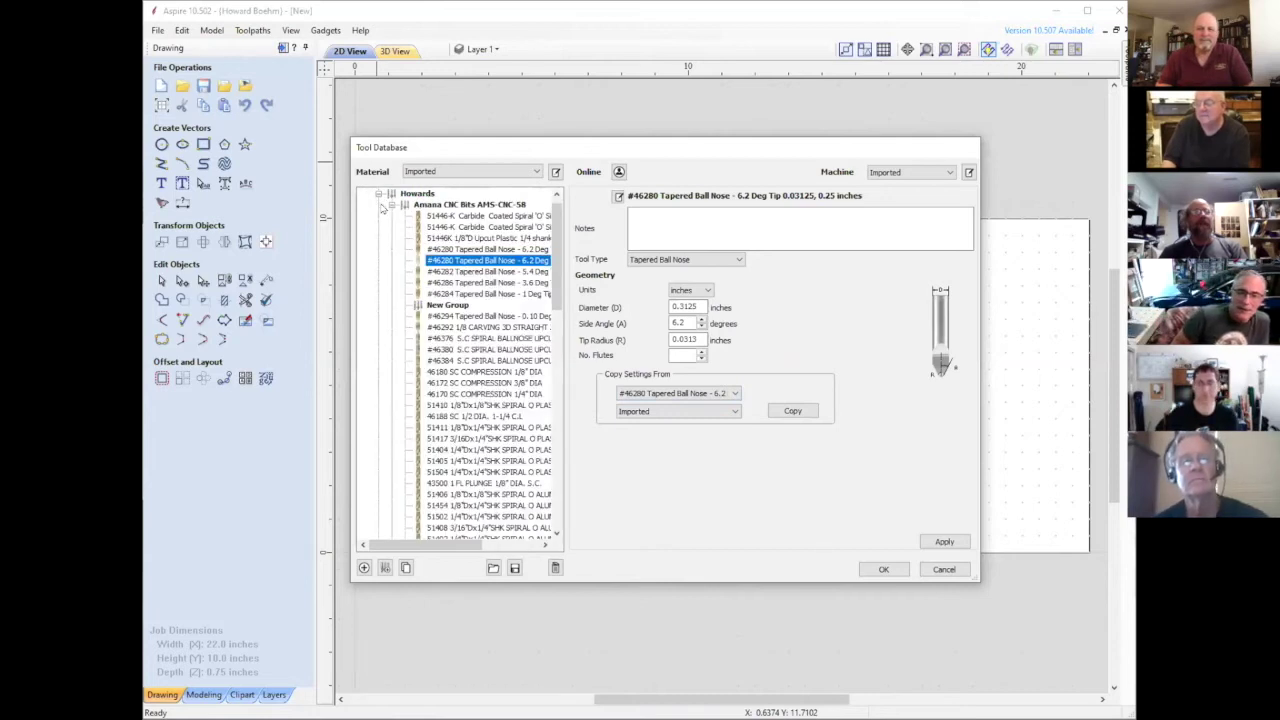
pyautogui.scroll(-15, 490, 368)
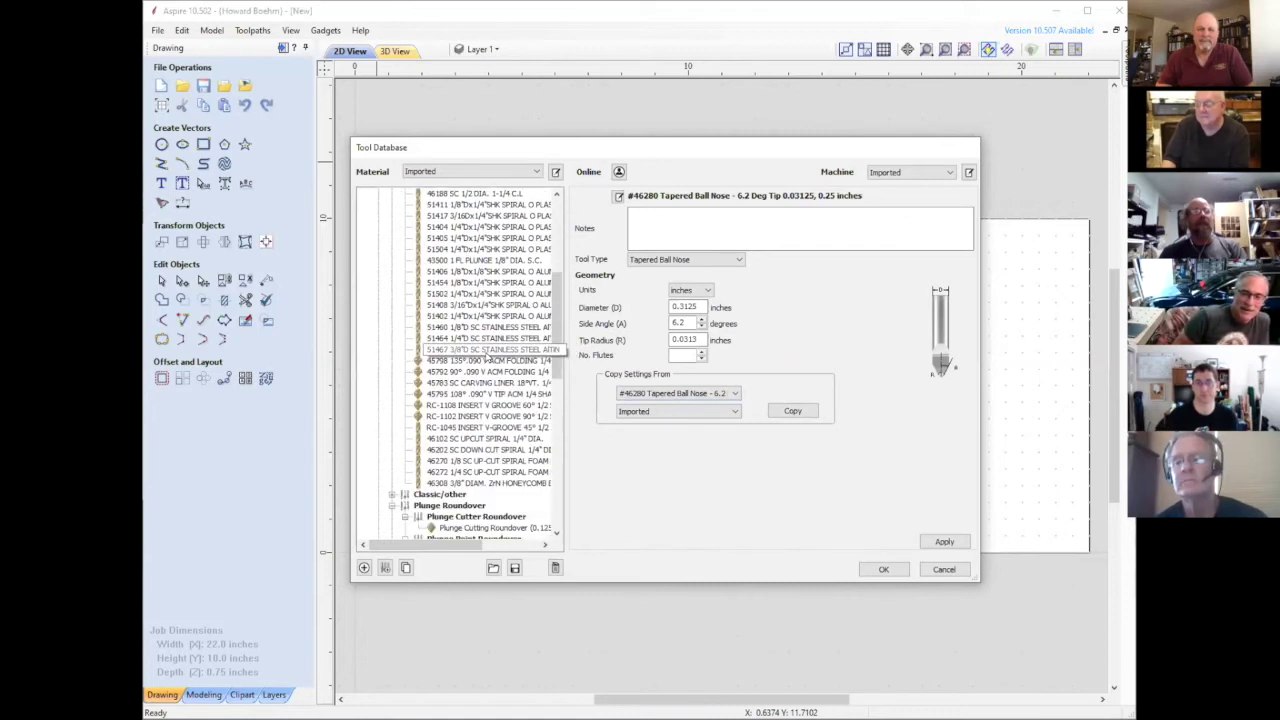
pyautogui.scroll(15, 489, 357)
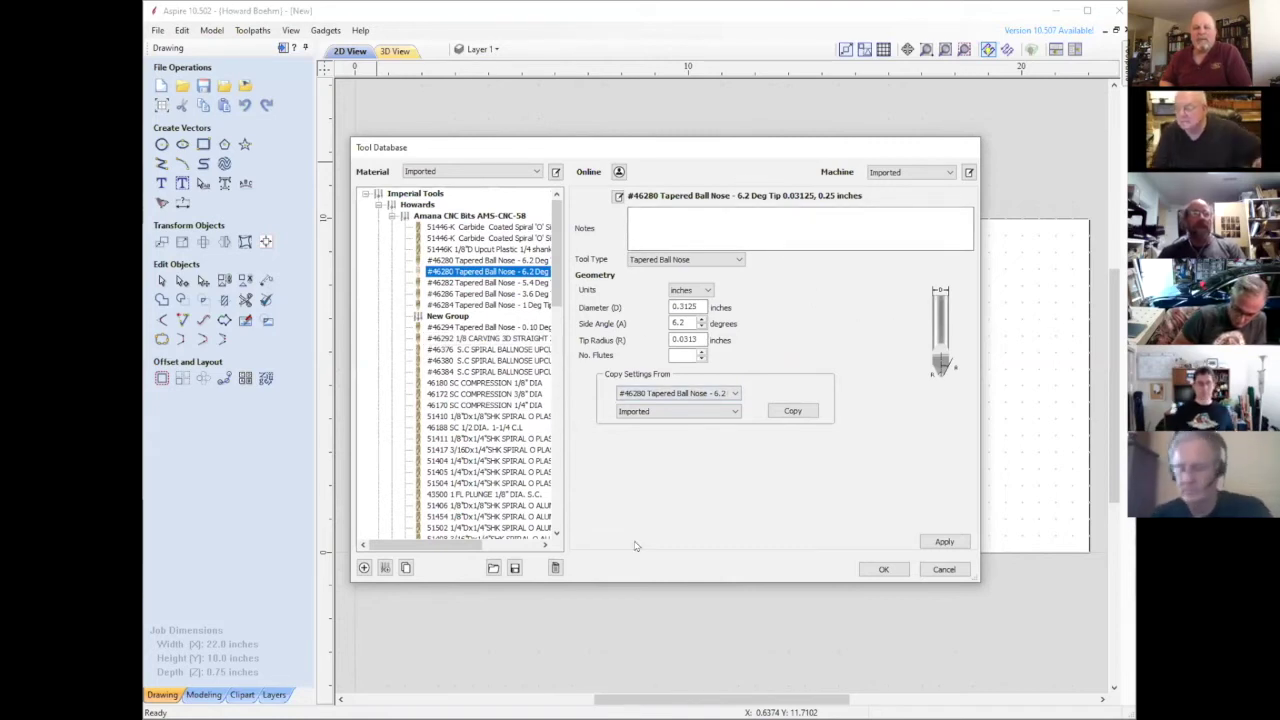
pyautogui.click(945, 569)
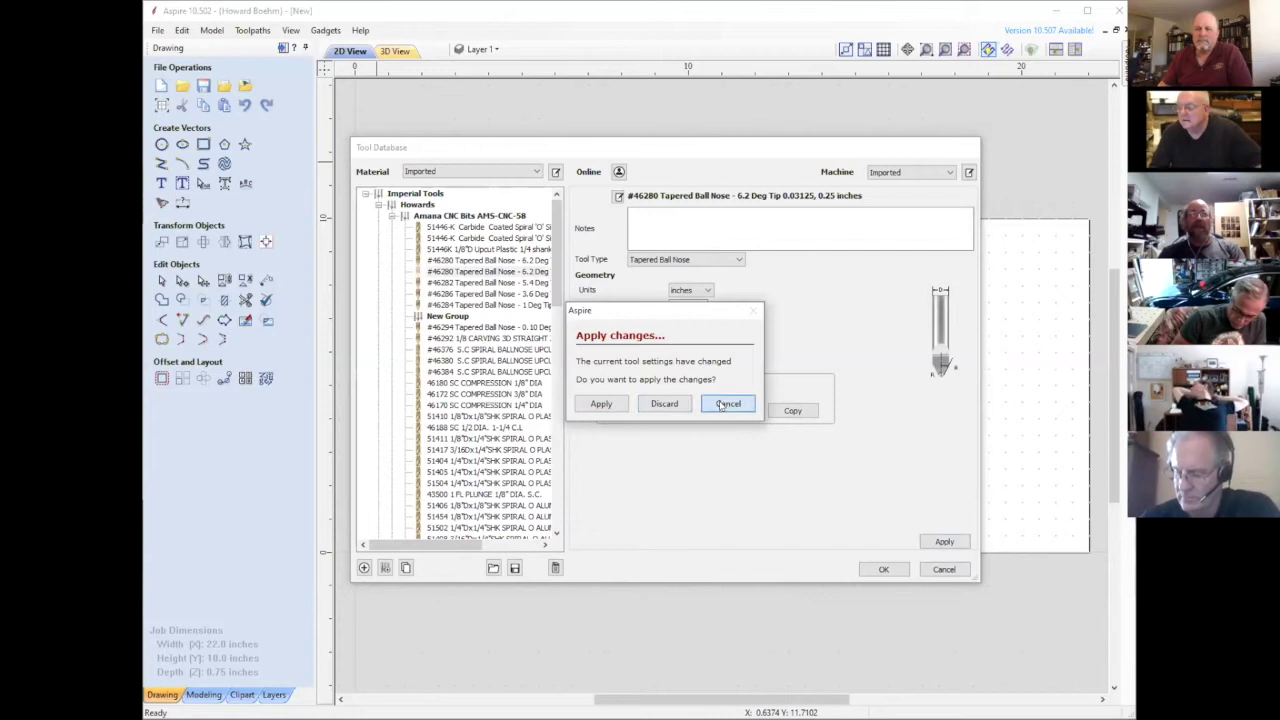
pyautogui.press('Escape')
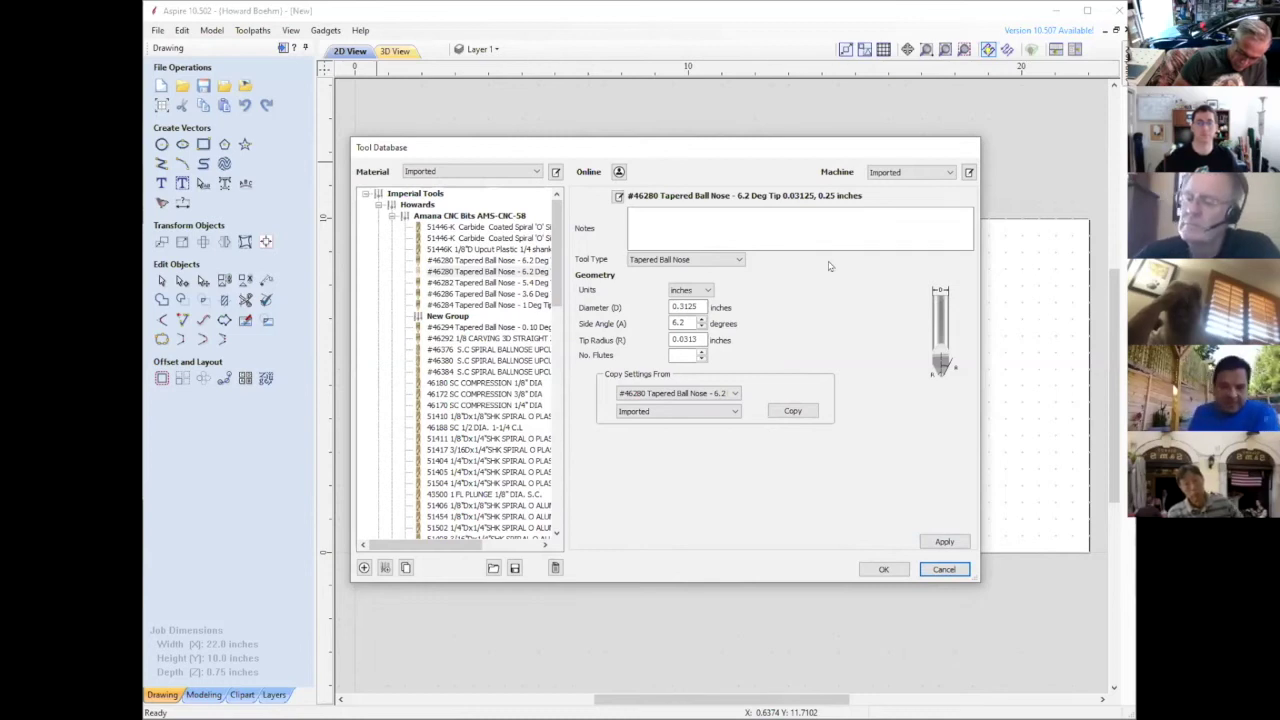
pyautogui.moveTo(881, 149); pyautogui.dragTo(865, 215)
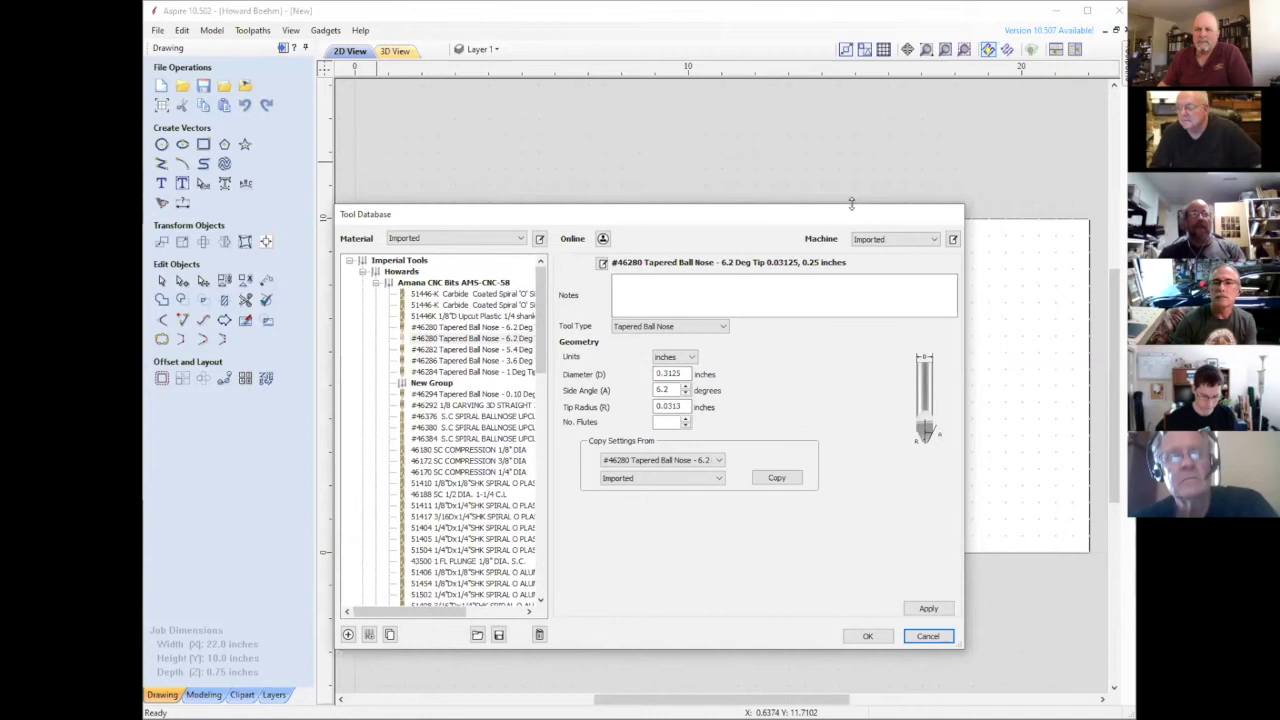
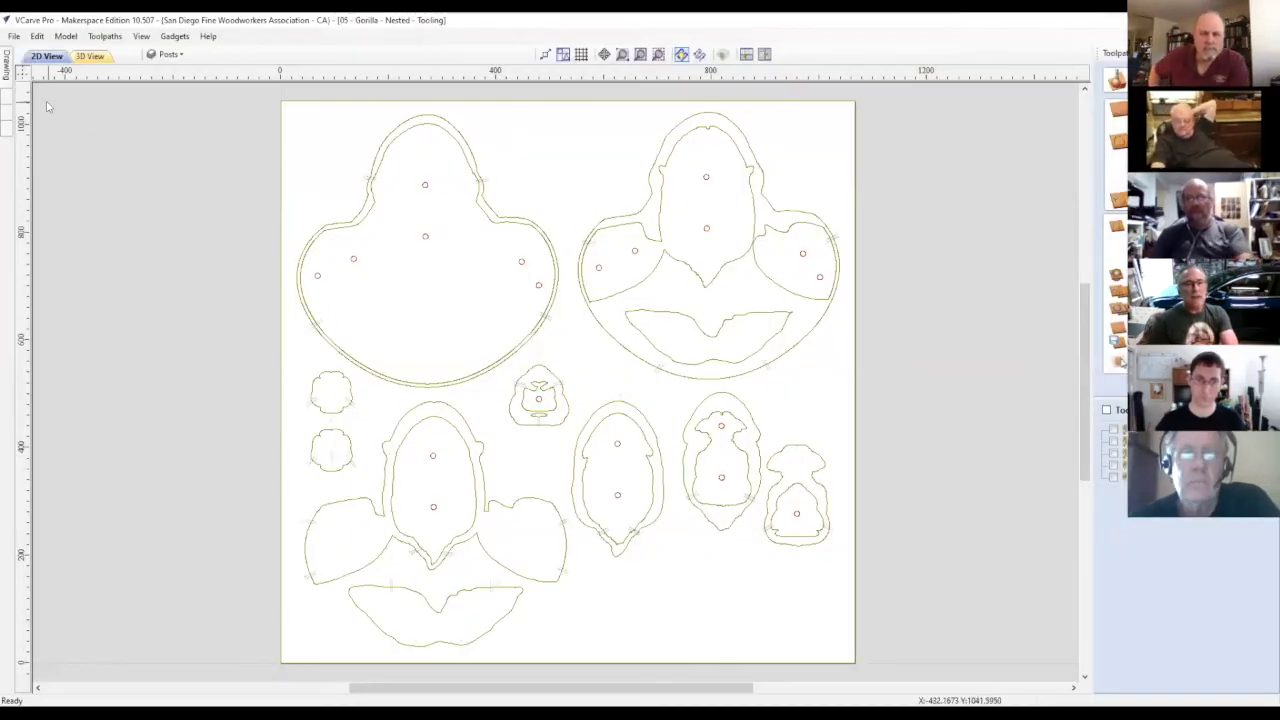
pyautogui.moveTo(5, 75)
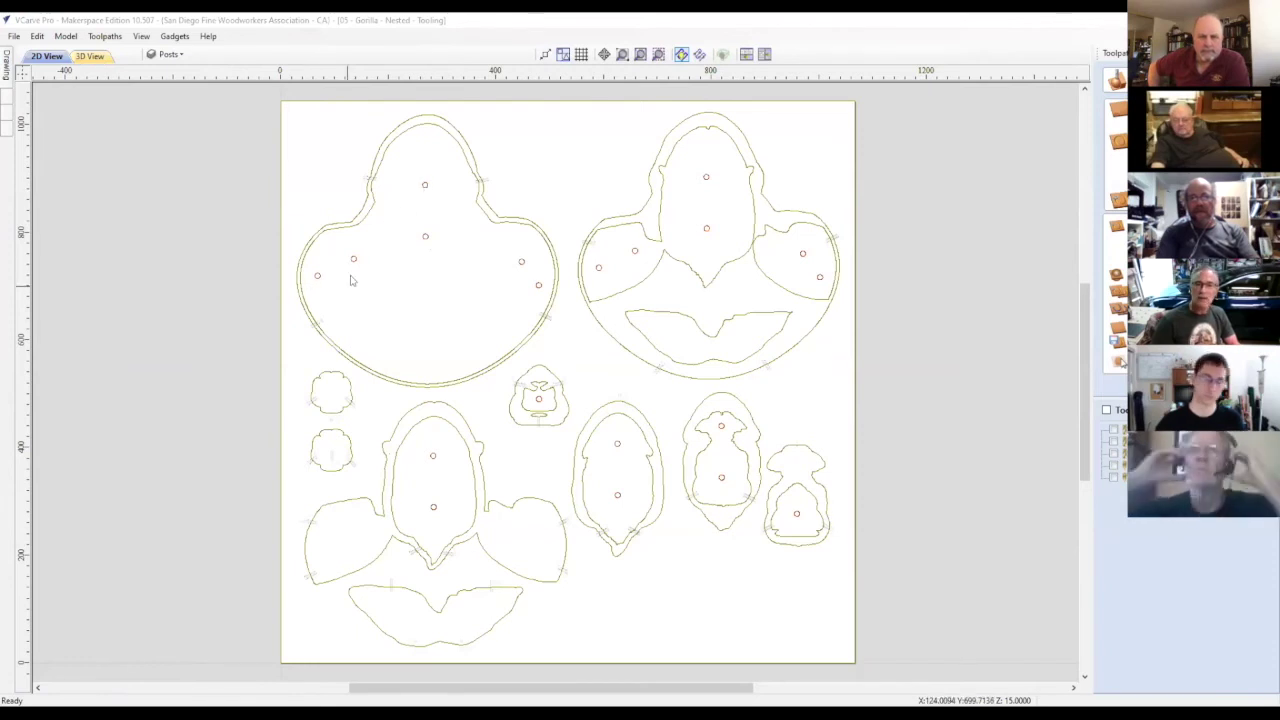
# Step: Switch to the 3D view and tilt the board to inspect the carved gorilla slices
pyautogui.click(88, 56)
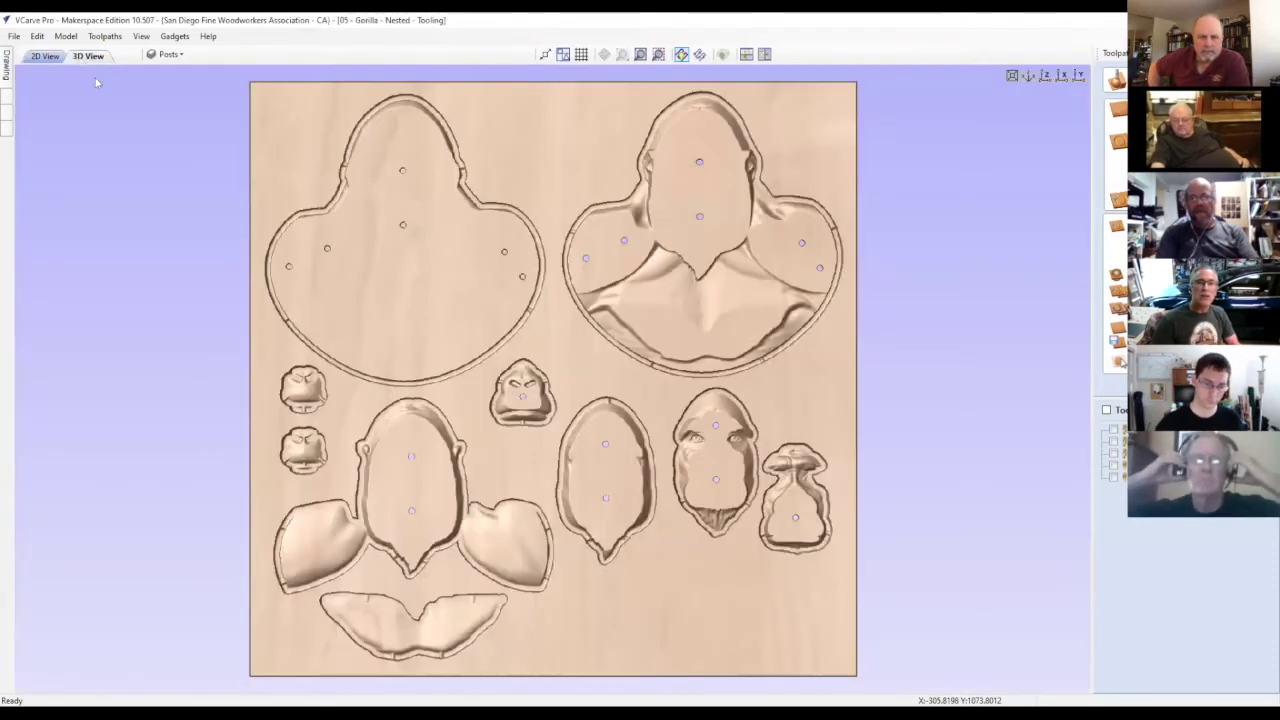
pyautogui.moveTo(380, 348)
pyautogui.mouseDown()
pyautogui.moveTo(492, 340)
pyautogui.moveTo(565, 355)
pyautogui.moveTo(633, 370)
pyautogui.moveTo(673, 411)
pyautogui.mouseUp()
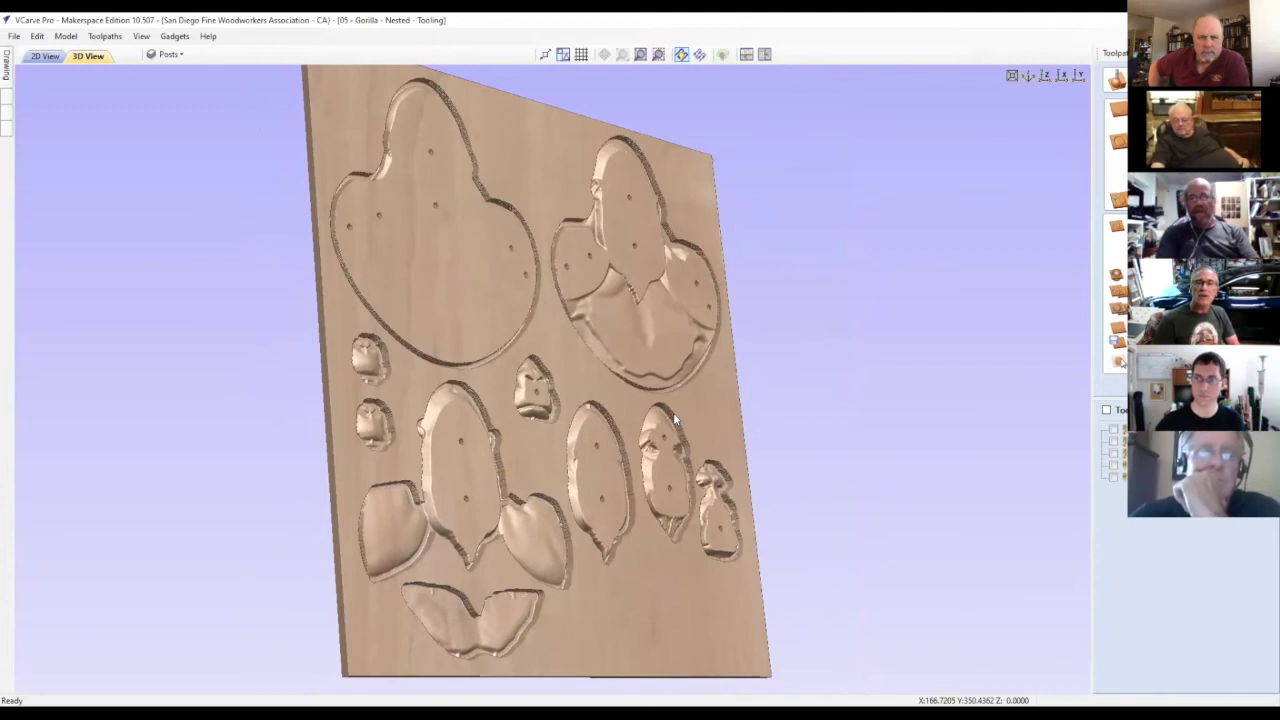
pyautogui.moveTo(673, 412); pyautogui.dragTo(546, 492)
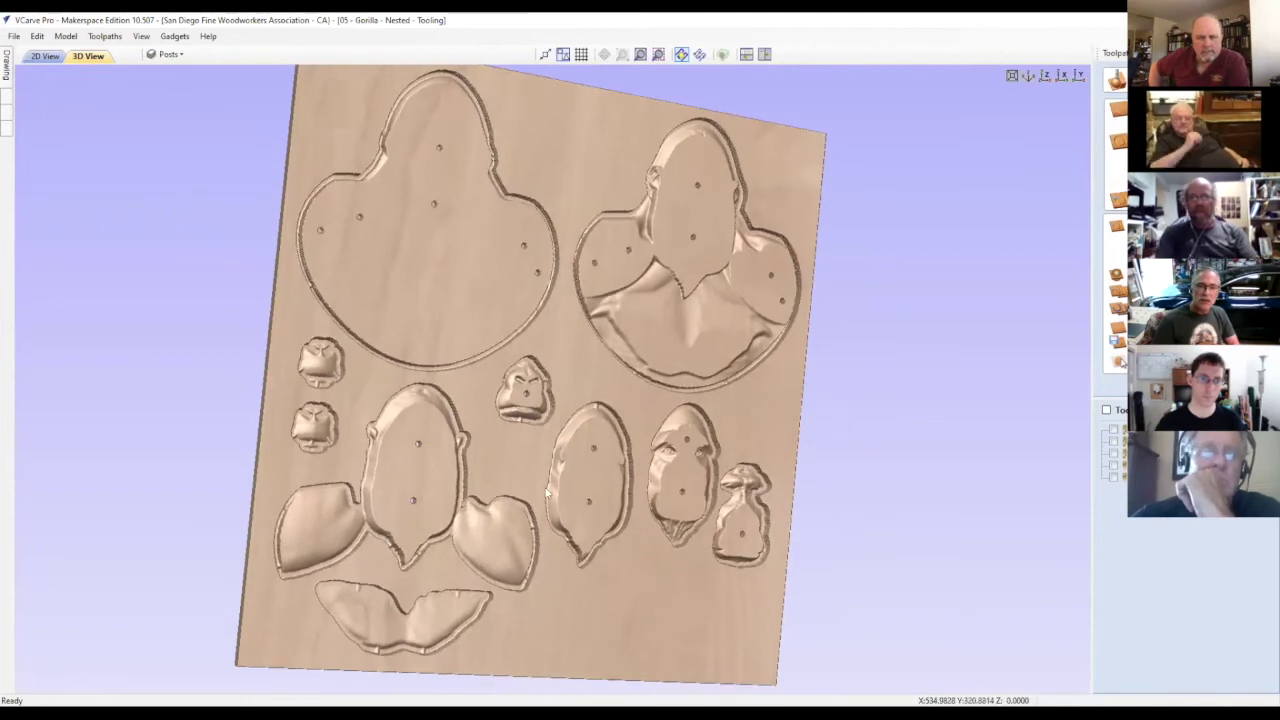
pyautogui.scroll(3, 407, 422)
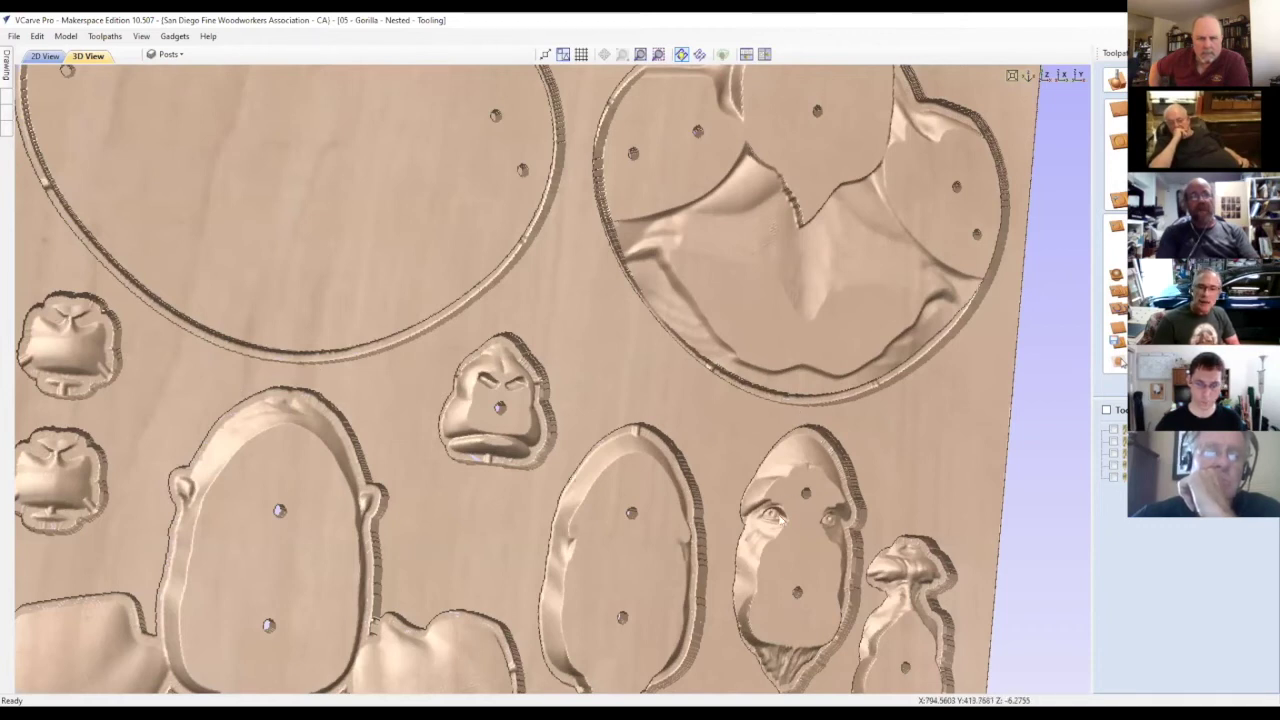
pyautogui.scroll(5, 782, 518)
# Step: Zoom in on the lower ovals and the left oval's dowel hole, then open the File menu
pyautogui.moveTo(682, 341); pyautogui.dragTo(757, 377)
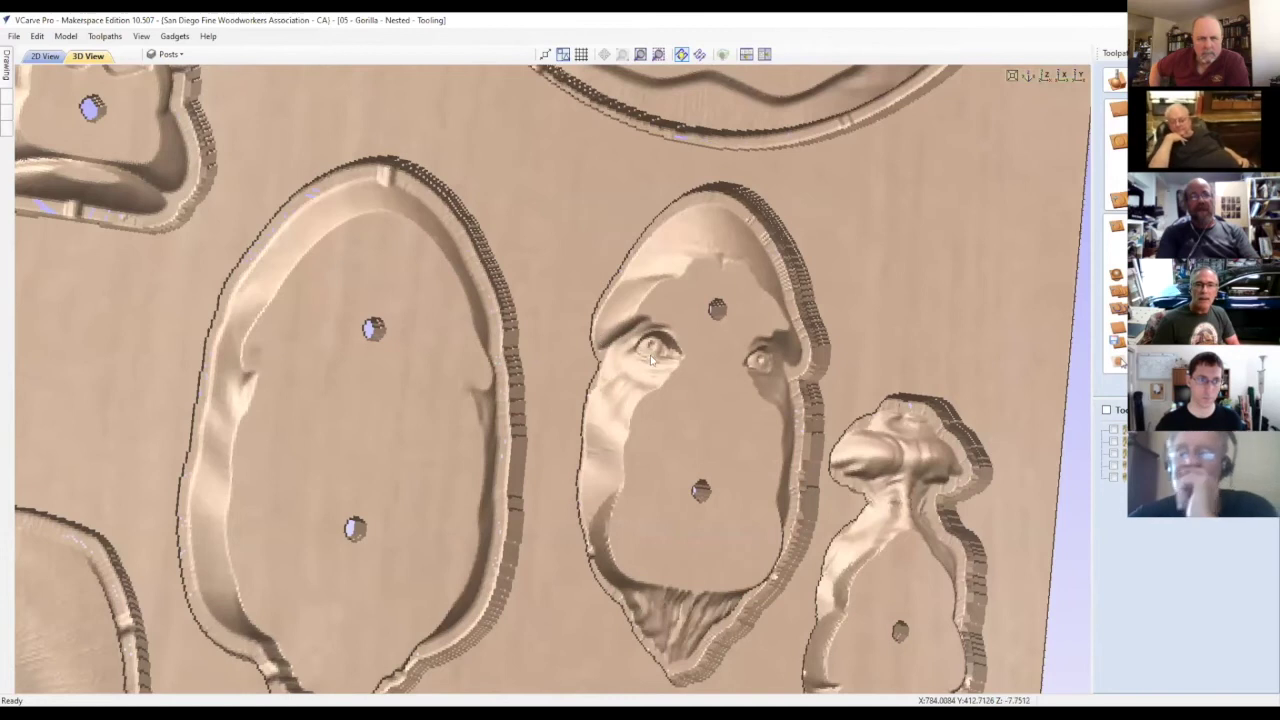
pyautogui.scroll(4, 290, 204)
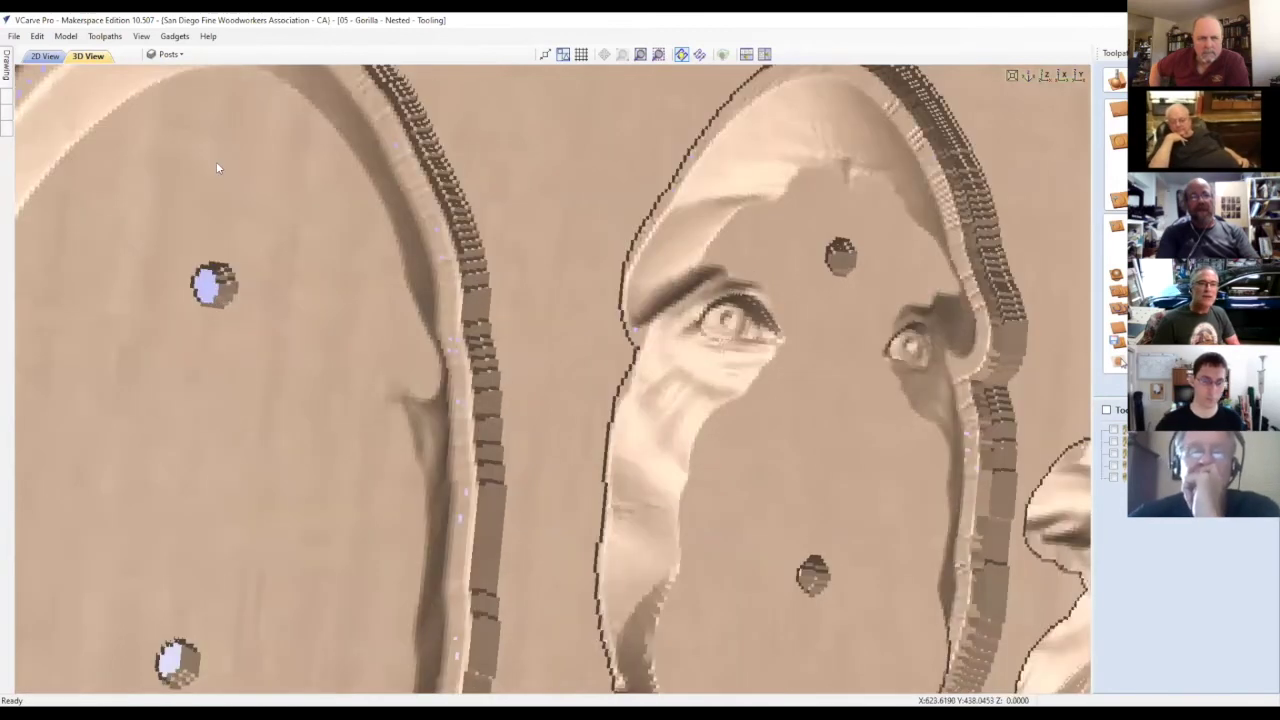
pyautogui.moveTo(216, 168); pyautogui.dragTo(322, 292)
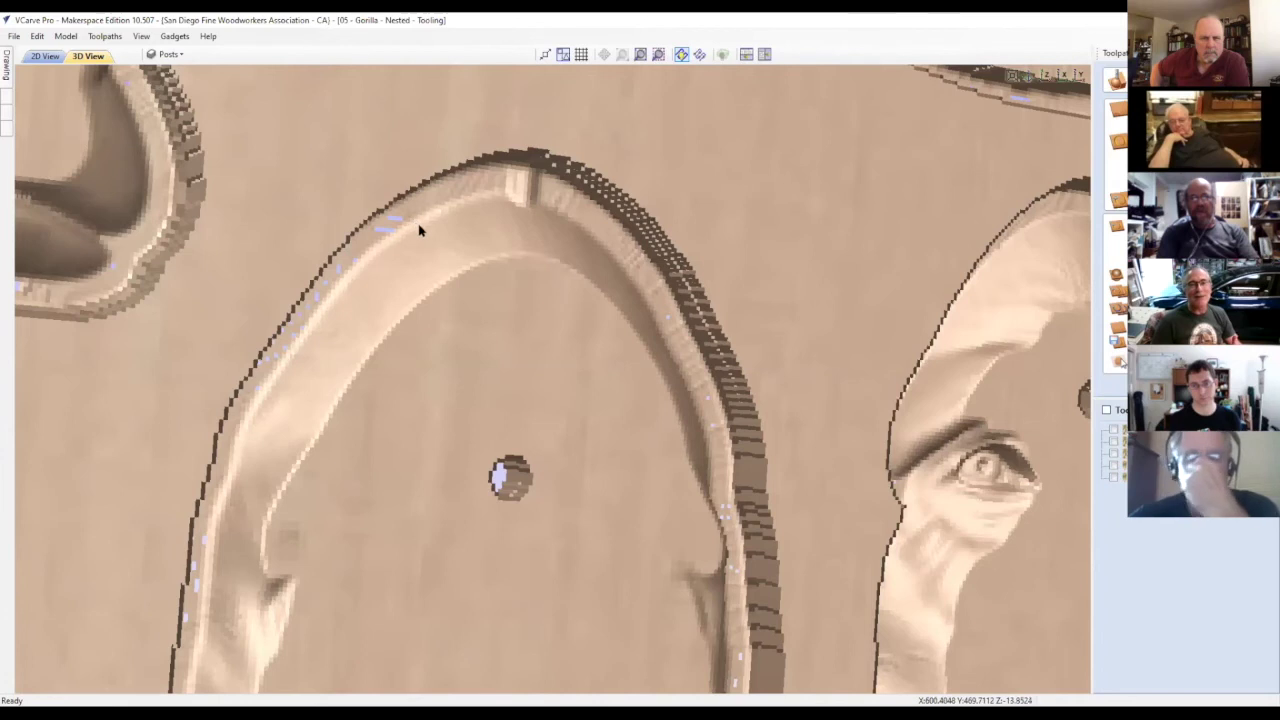
pyautogui.scroll(-5, 420, 238)
pyautogui.scroll(-1, 428, 274)
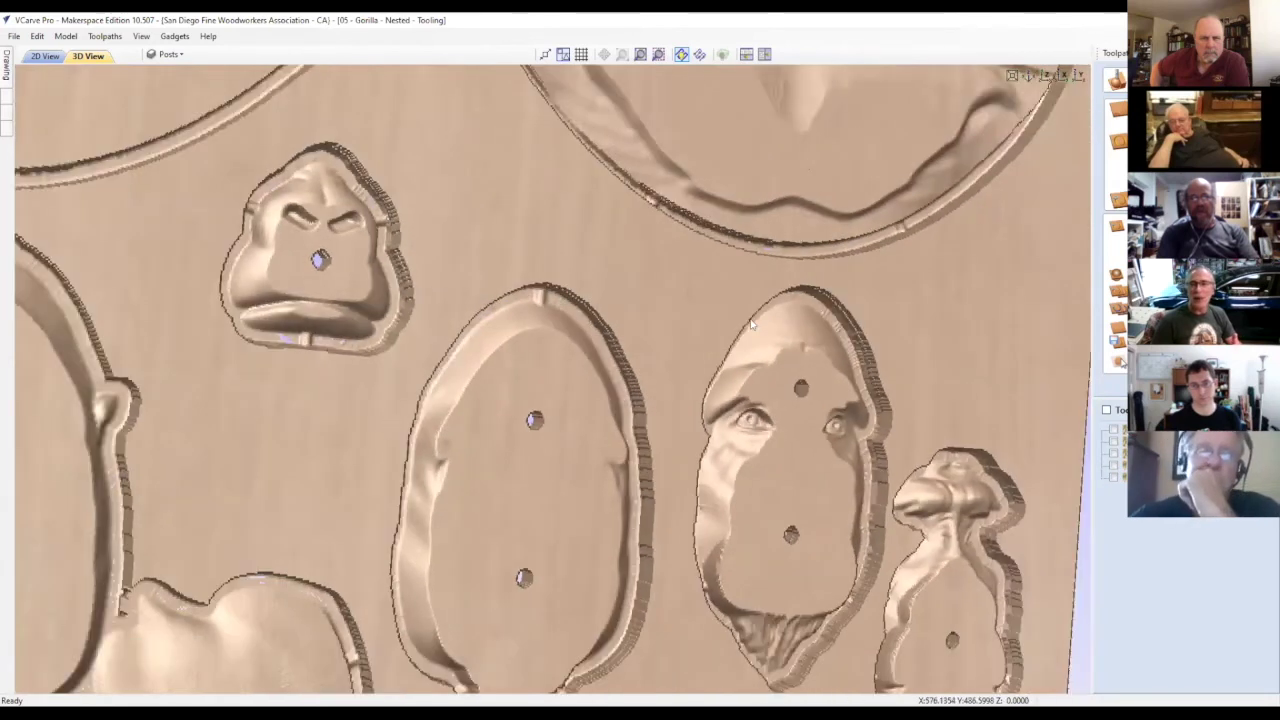
pyautogui.click(14, 36)
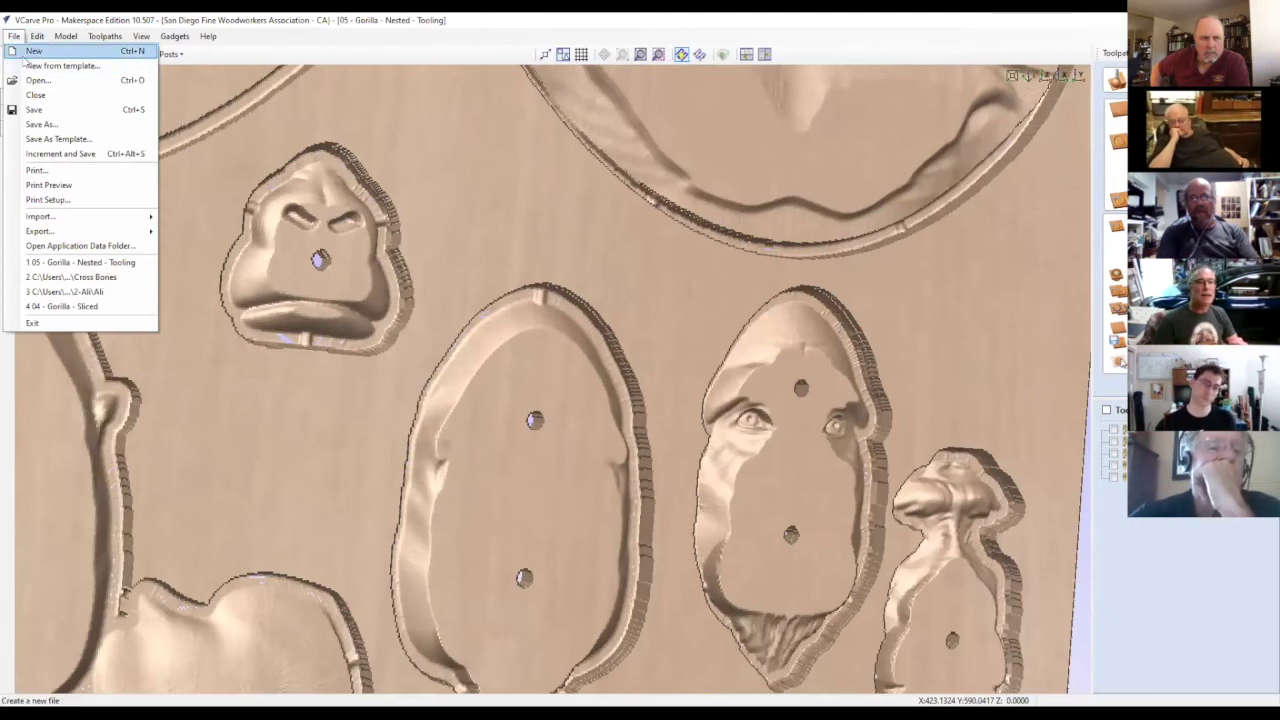
# Step: Close the File menu without choosing anything and orbit the 3D view around the carved gorilla parts
pyautogui.click(13, 38)
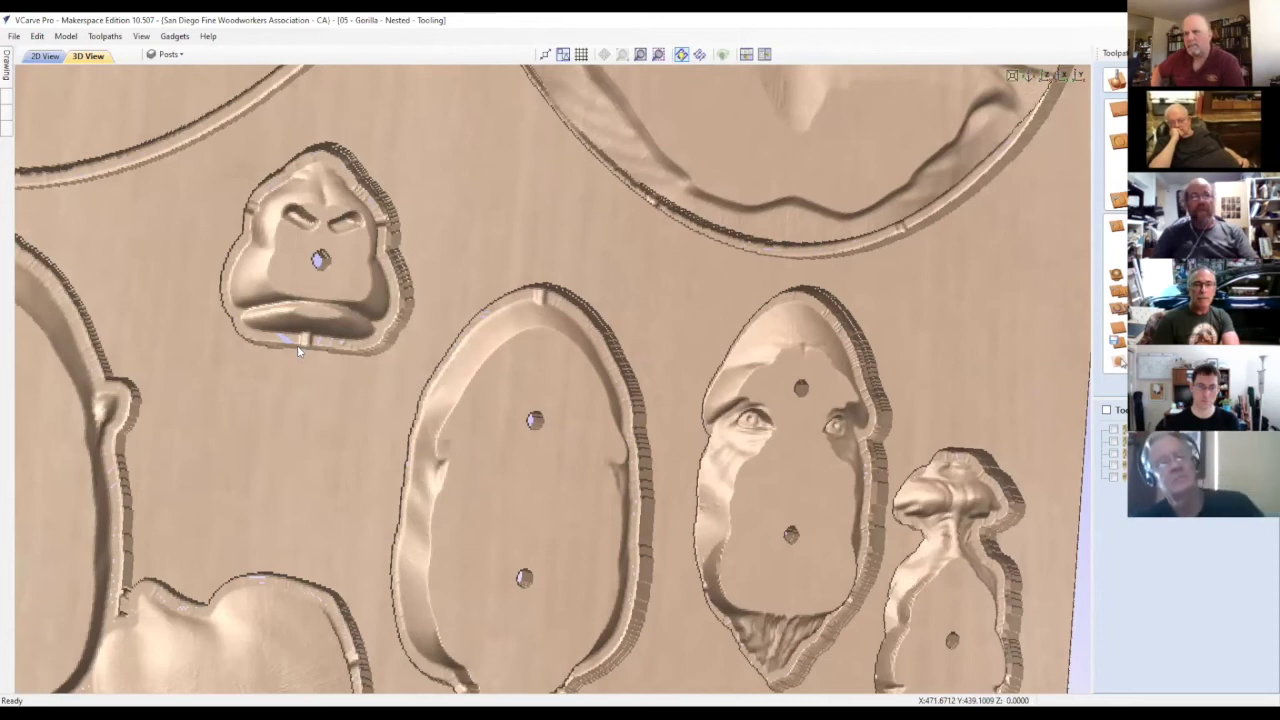
pyautogui.scroll(1, 297, 345)
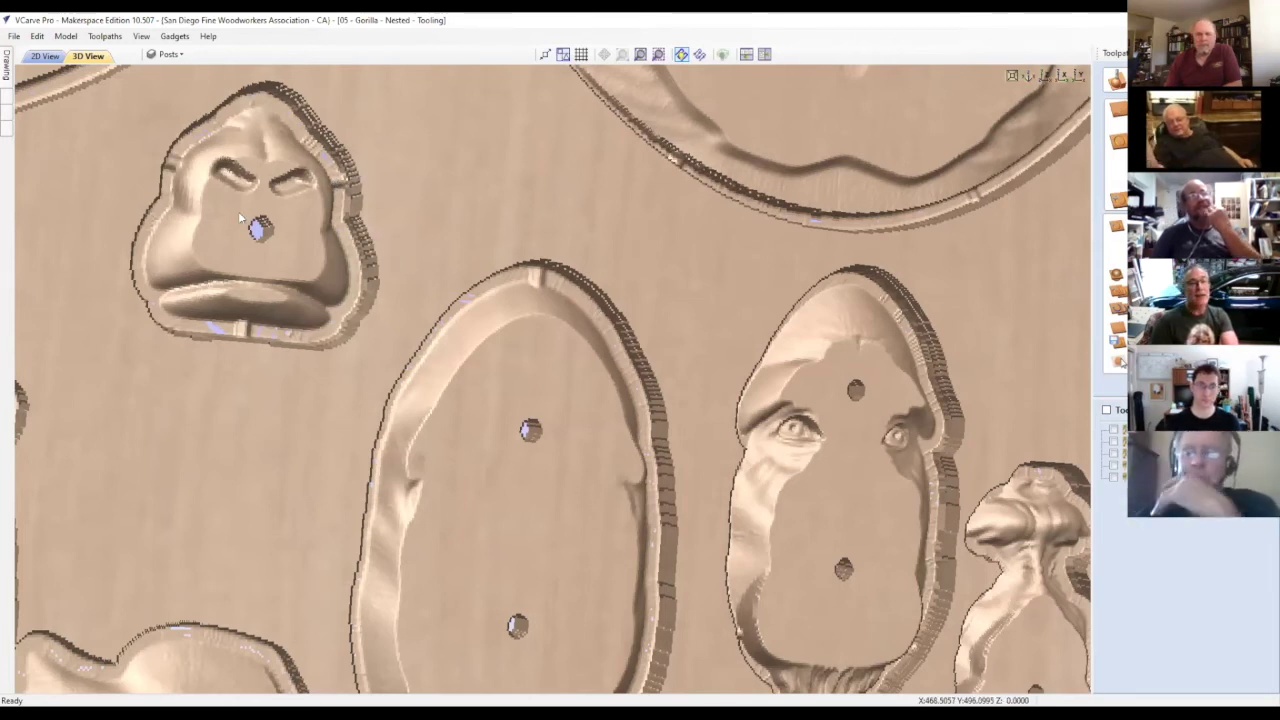
pyautogui.moveTo(215, 250); pyautogui.dragTo(600, 555)
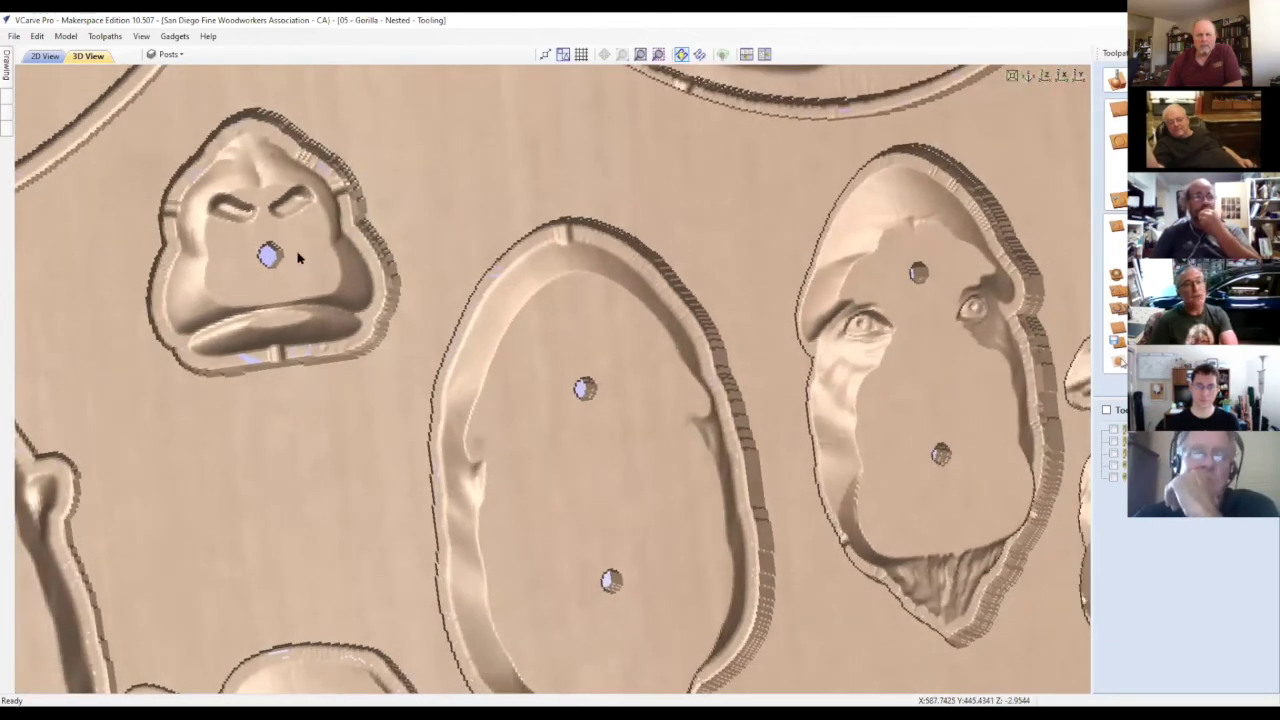
pyautogui.moveTo(898, 464); pyautogui.dragTo(770, 467)
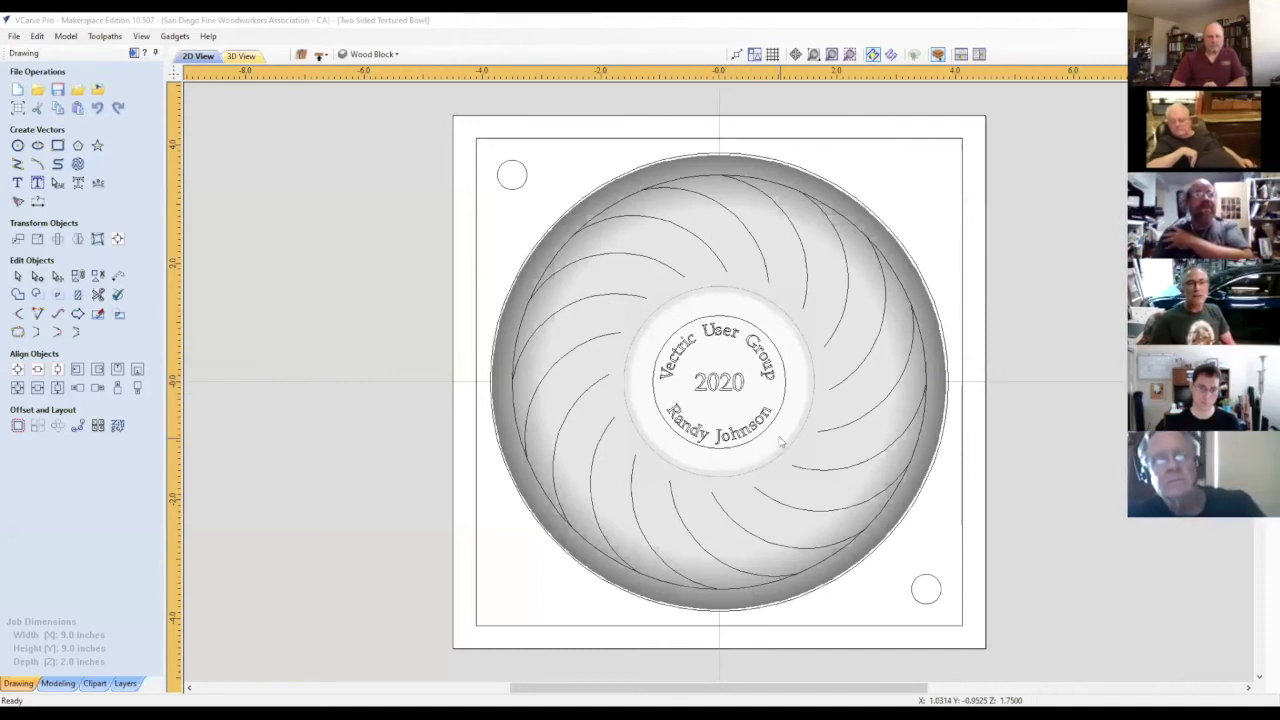
# Step: Flip between the bowl's top and bottom designs, end on the eight-segment bottom, and hide the drawing tools
pyautogui.click(321, 55)
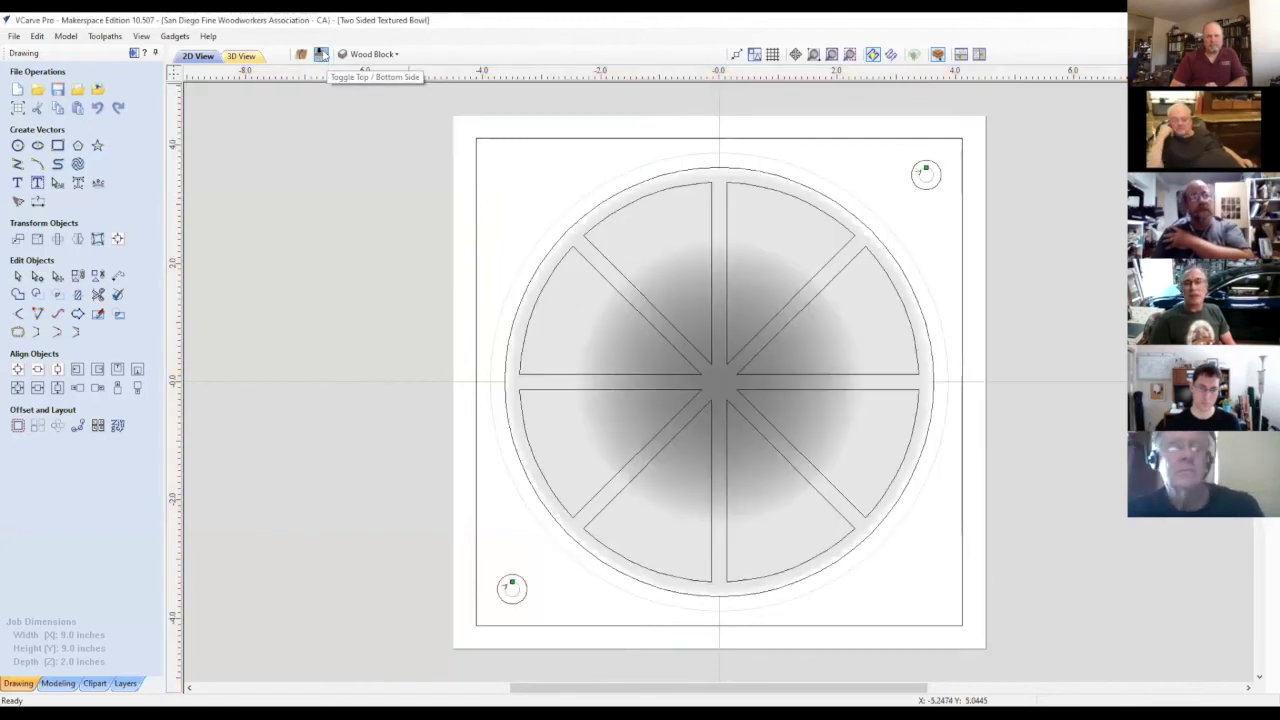
pyautogui.click(321, 55)
pyautogui.click(322, 55)
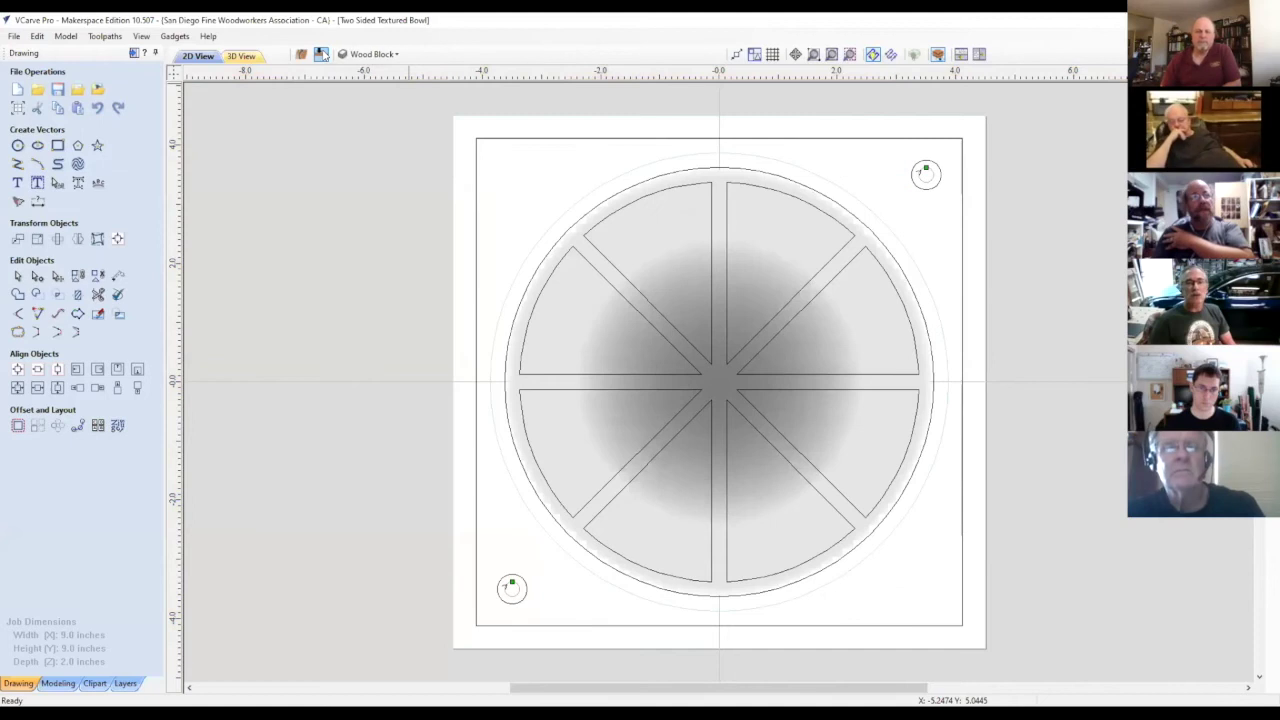
pyautogui.click(155, 53)
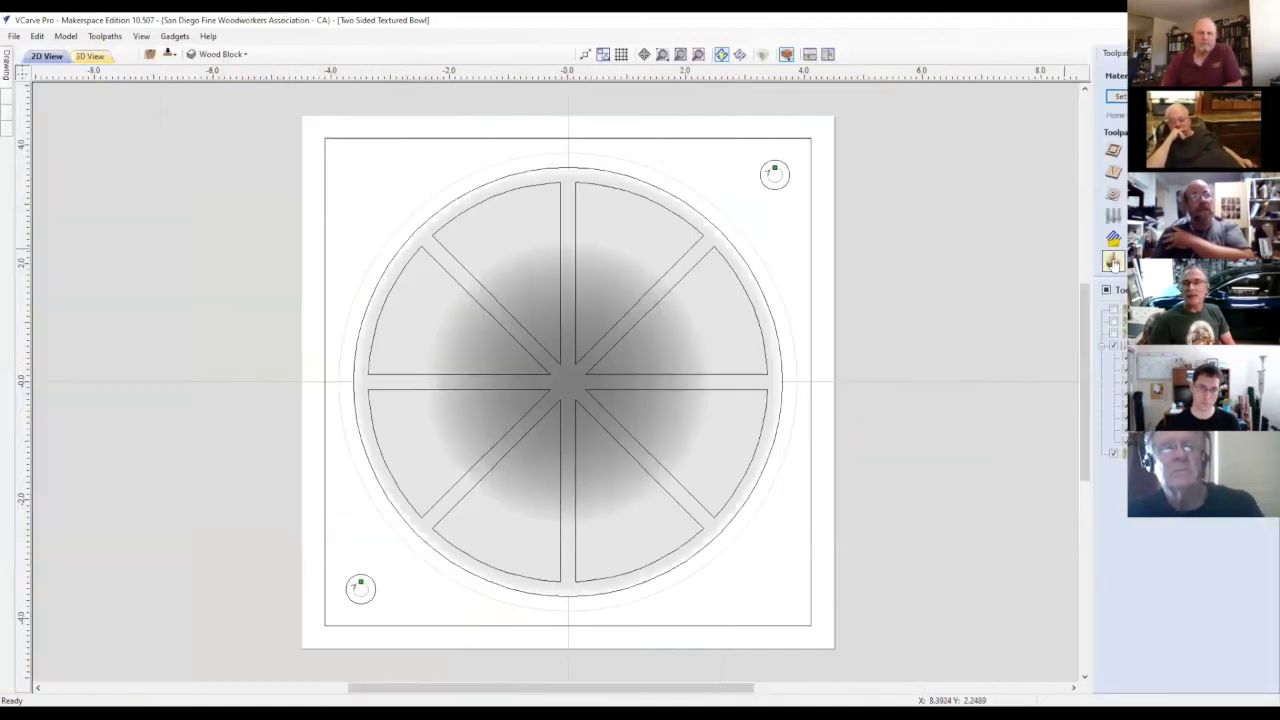
# Step: Preview the bowl's texture toolpaths in 3D with toolpath lines hidden, showing the bottom side
pyautogui.click(1113, 260)
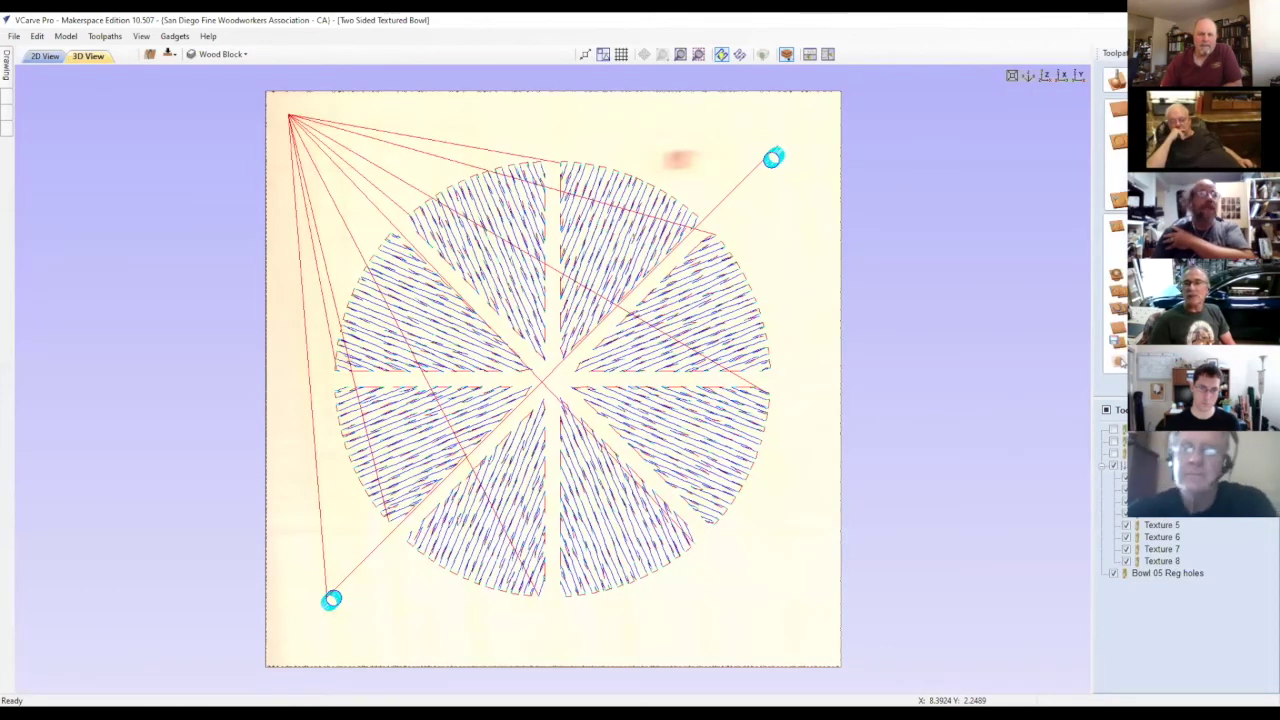
pyautogui.click(170, 55)
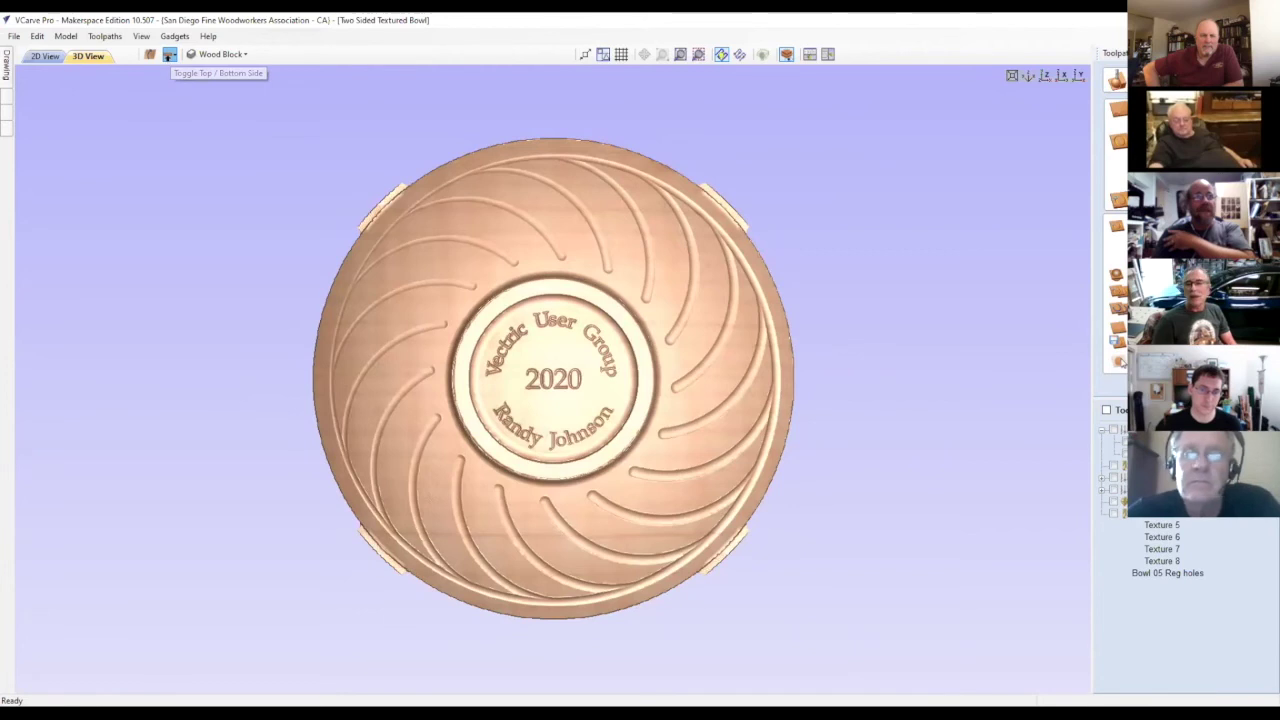
pyautogui.click(169, 54)
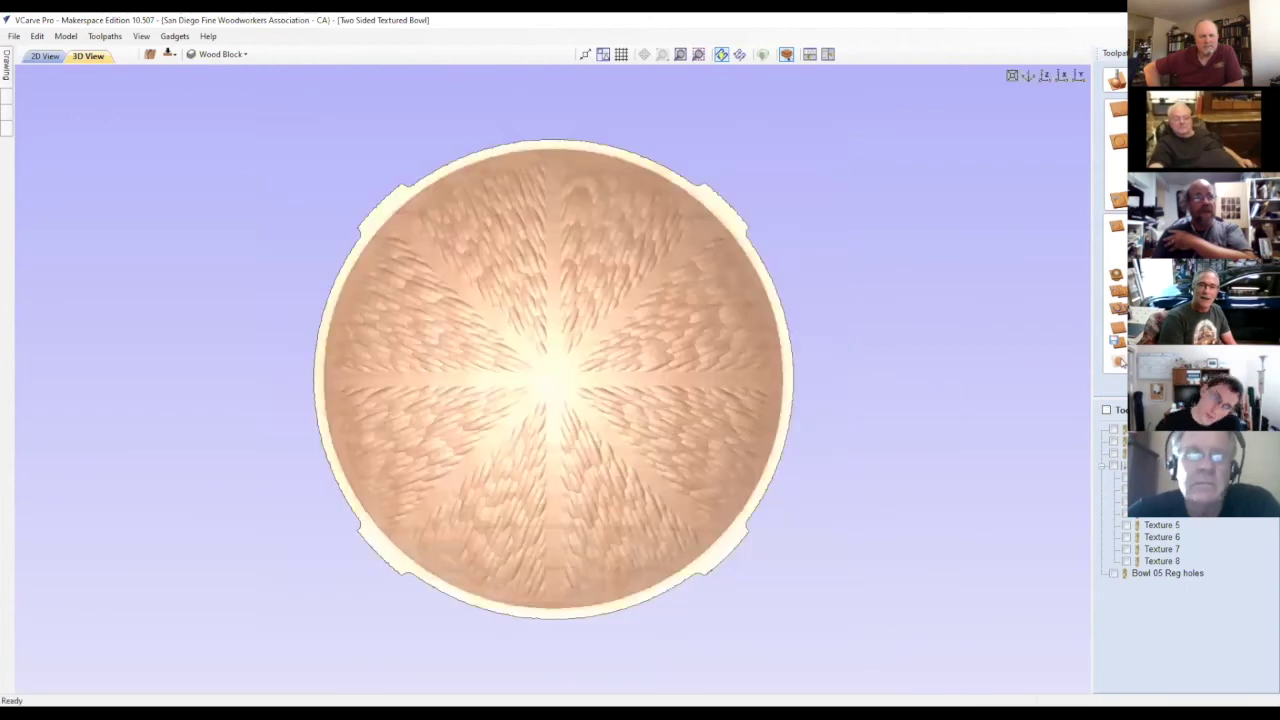
pyautogui.moveTo(582, 400); pyautogui.dragTo(740, 268)
pyautogui.moveTo(770, 222); pyautogui.dragTo(588, 320)
pyautogui.moveTo(702, 456); pyautogui.dragTo(708, 466)
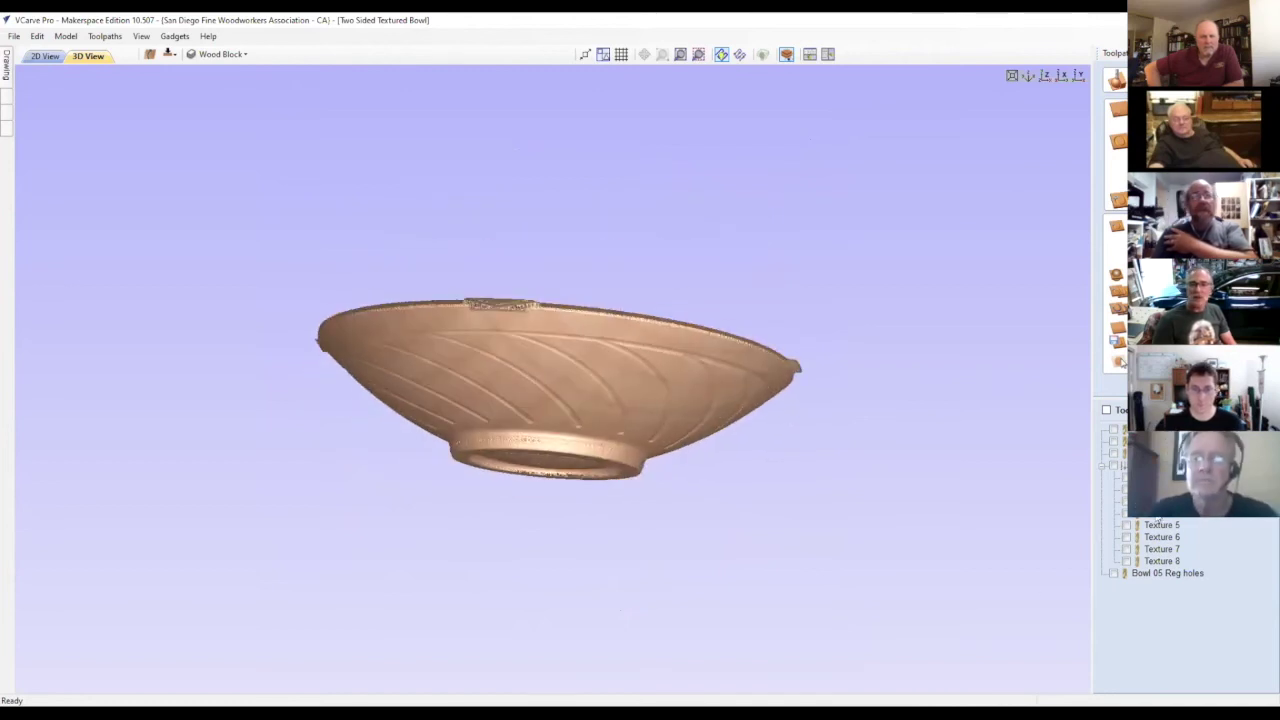
pyautogui.moveTo(621, 421); pyautogui.dragTo(400, 545)
pyautogui.moveTo(403, 600); pyautogui.dragTo(664, 285)
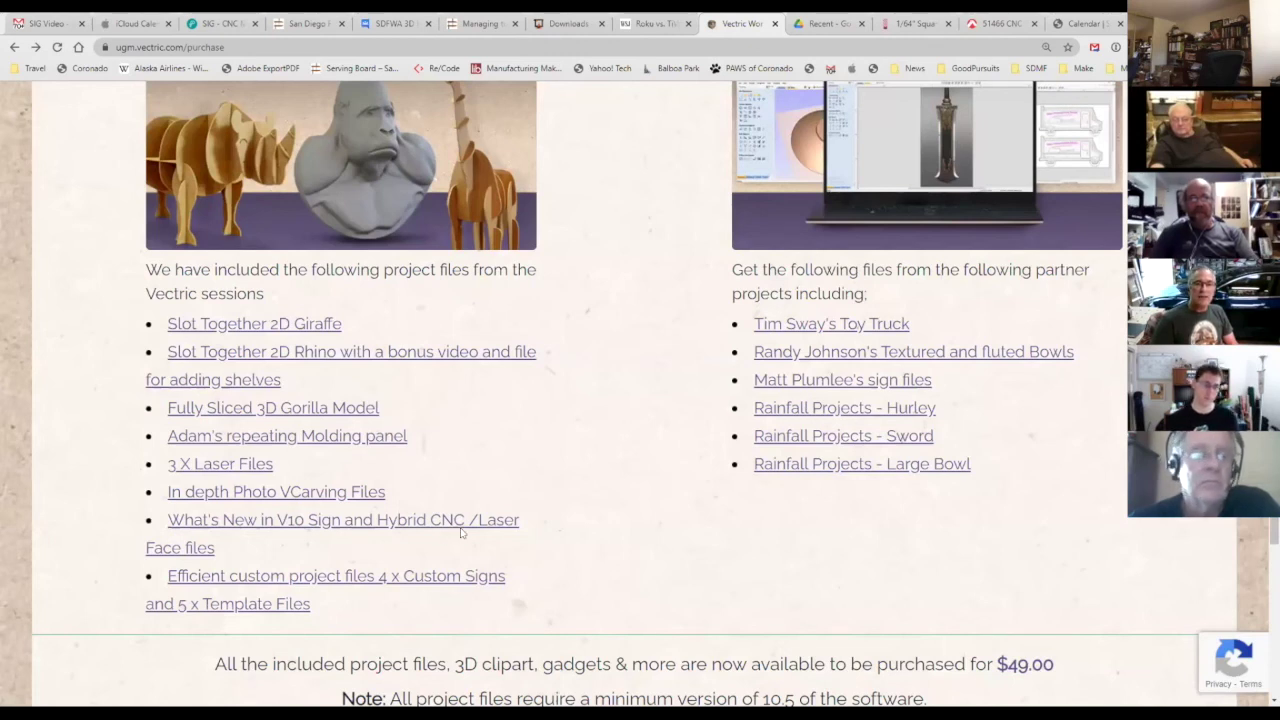
# Step: Go back from the UGM purchase page to the What's New in V10.5 session page
pyautogui.hotkey('alt', 'Left')
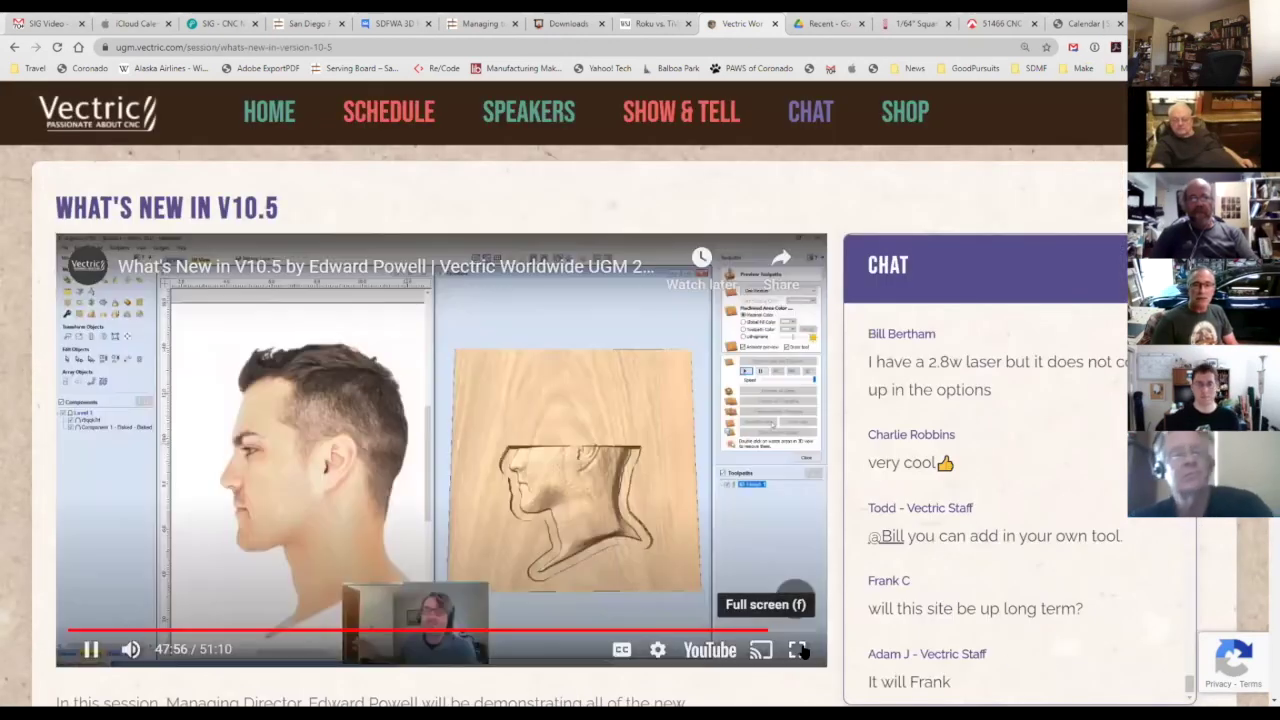
# Step: Play the What's New in V10.5 session video full screen
pyautogui.click(798, 650)
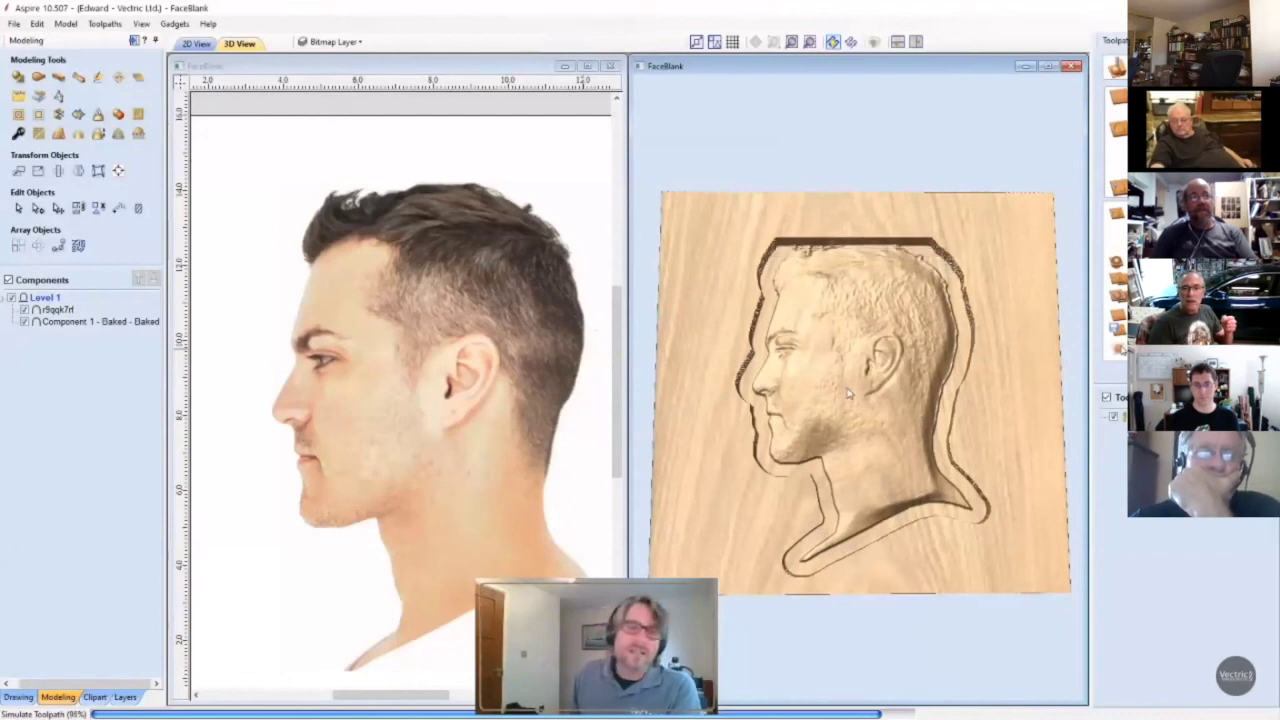
# Step: Tilt the face relief preview into perspective and select the face bitmap in the 2D view
pyautogui.moveTo(846, 387)
pyautogui.mouseDown()
pyautogui.moveTo(904, 420)
pyautogui.moveTo(786, 316)
pyautogui.moveTo(889, 445)
pyautogui.moveTo(836, 364)
pyautogui.mouseUp()
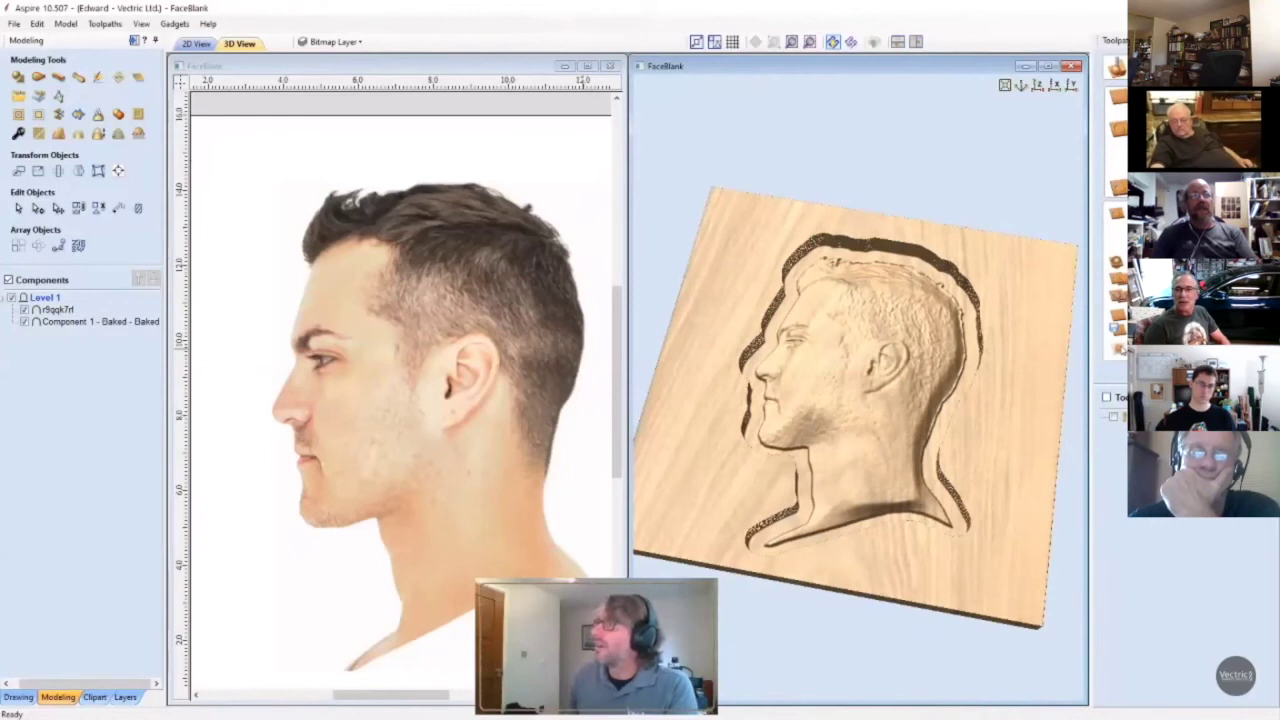
pyautogui.click(540, 388)
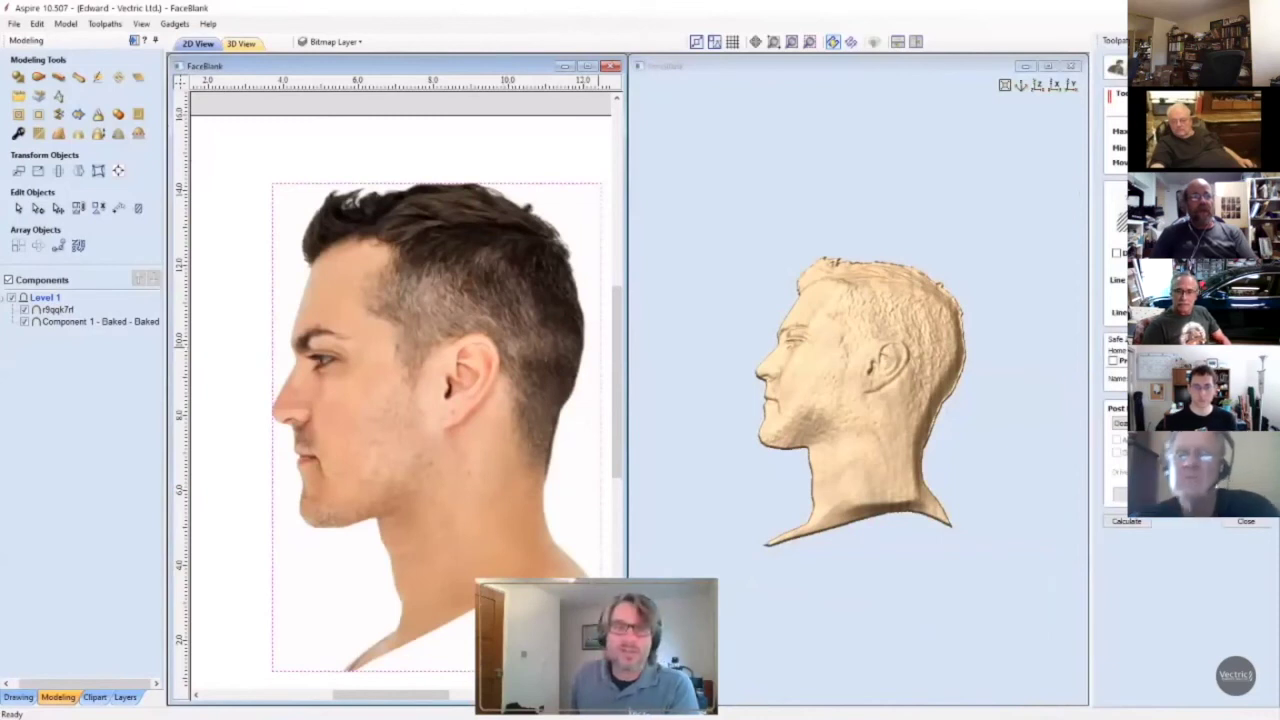
# Step: Calculate the face relief toolpath, then zoom and tilt to inspect the face carved into the block
pyautogui.click(1113, 361)
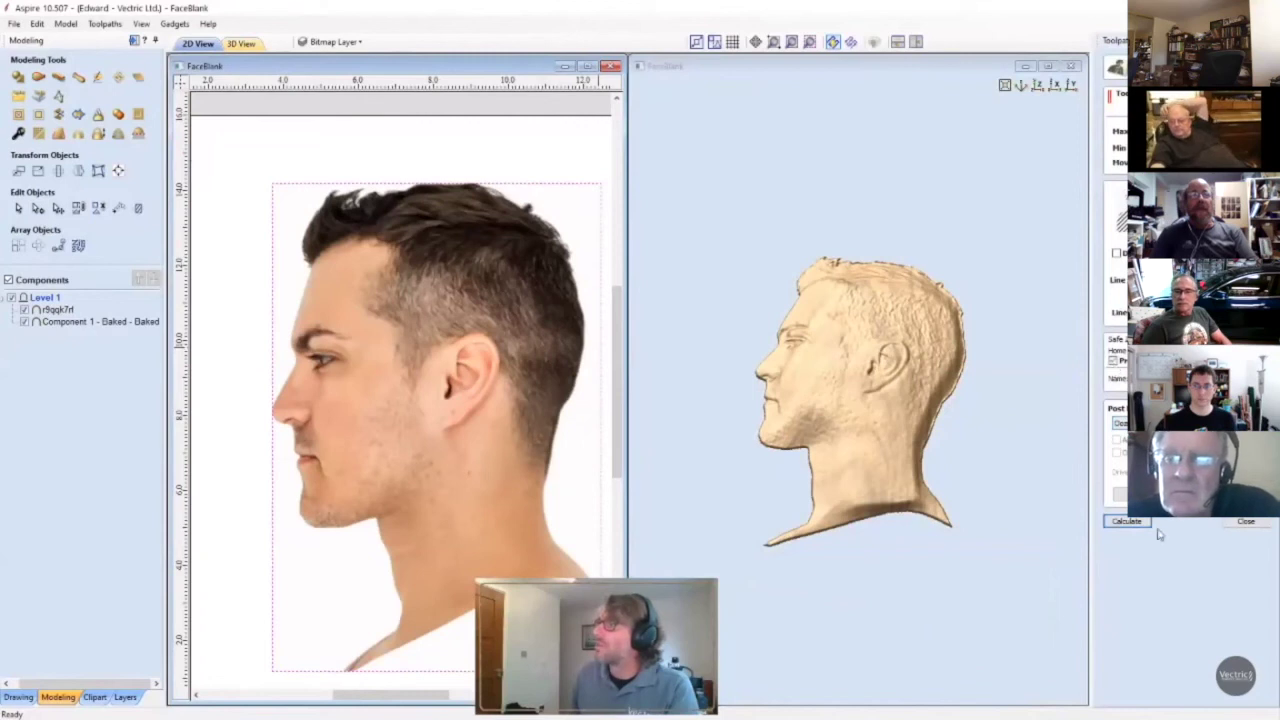
pyautogui.click(1127, 521)
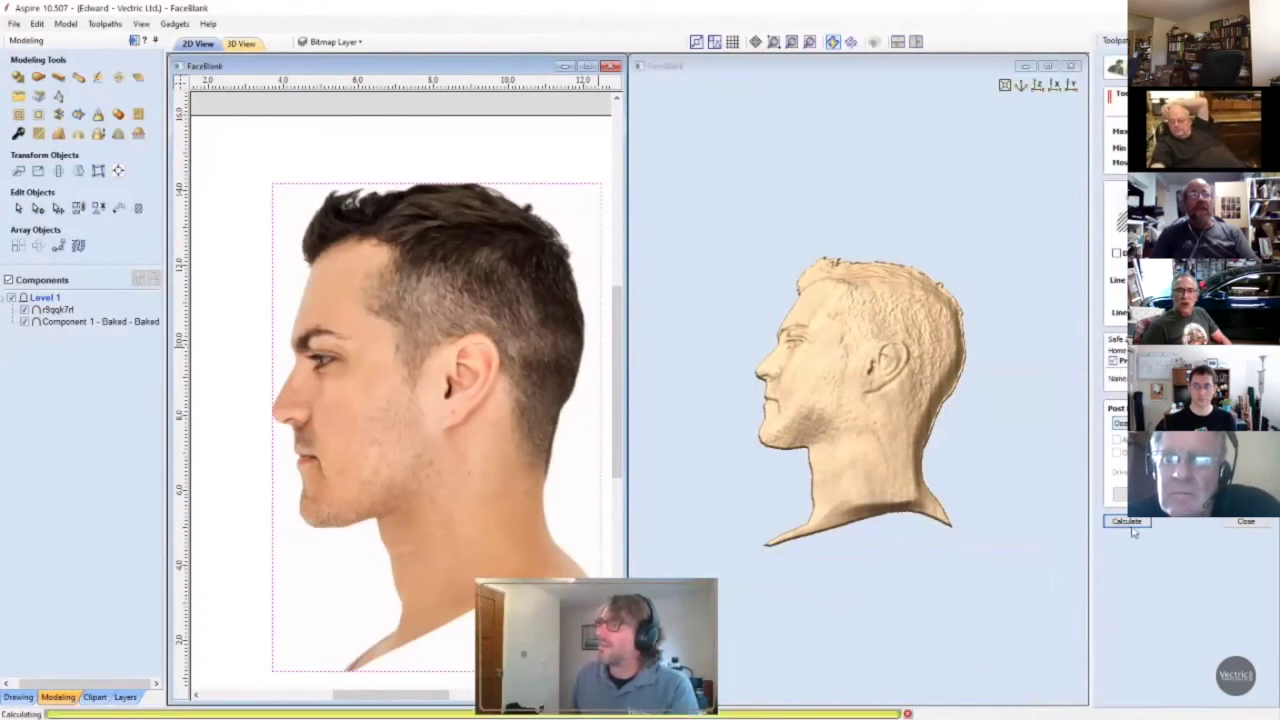
pyautogui.scroll(3, 880, 470)
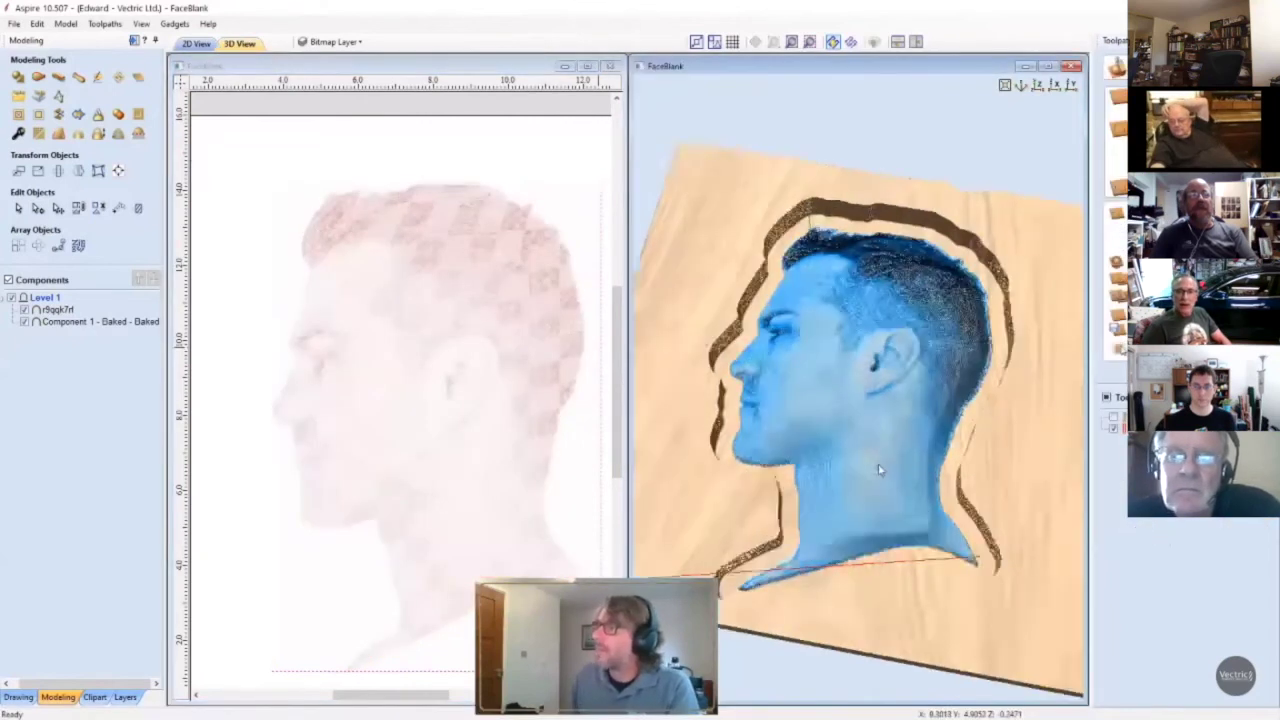
pyautogui.scroll(6, 880, 470)
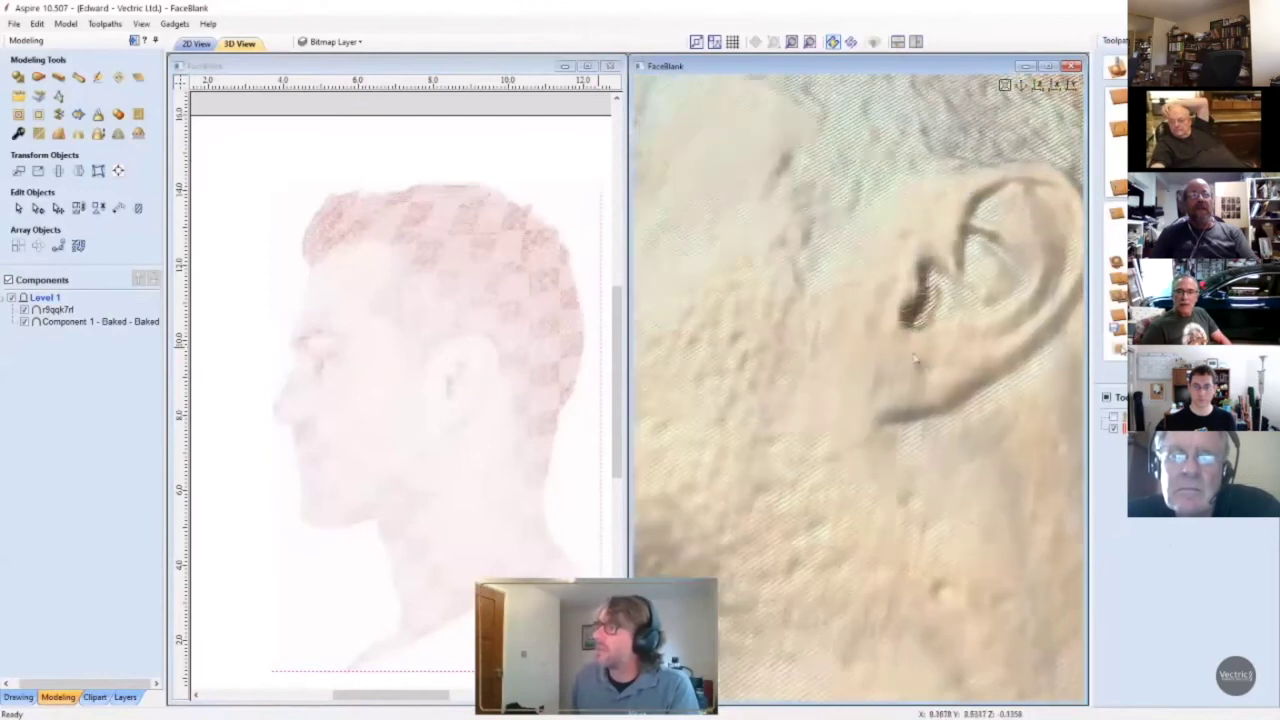
pyautogui.scroll(-5, 904, 405)
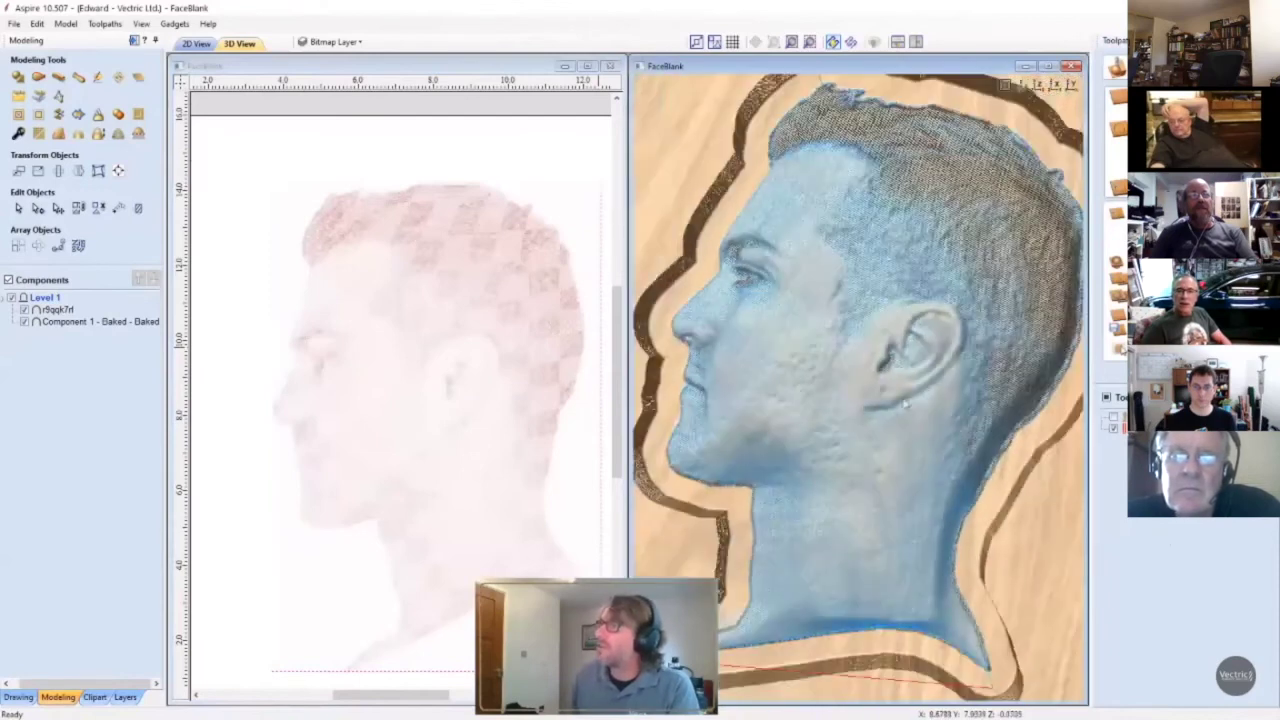
pyautogui.scroll(2, 963, 250)
pyautogui.scroll(-3, 937, 258)
pyautogui.moveTo(870, 260); pyautogui.dragTo(860, 385)
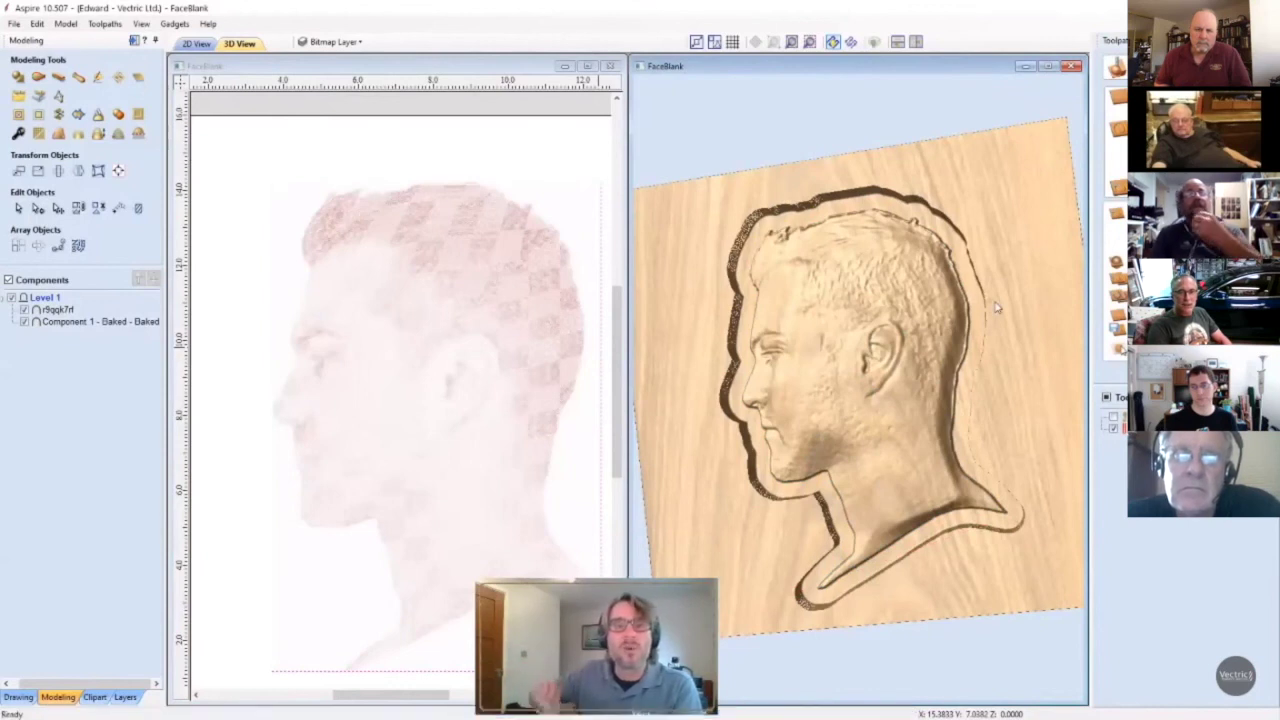
pyautogui.scroll(4, 899, 369)
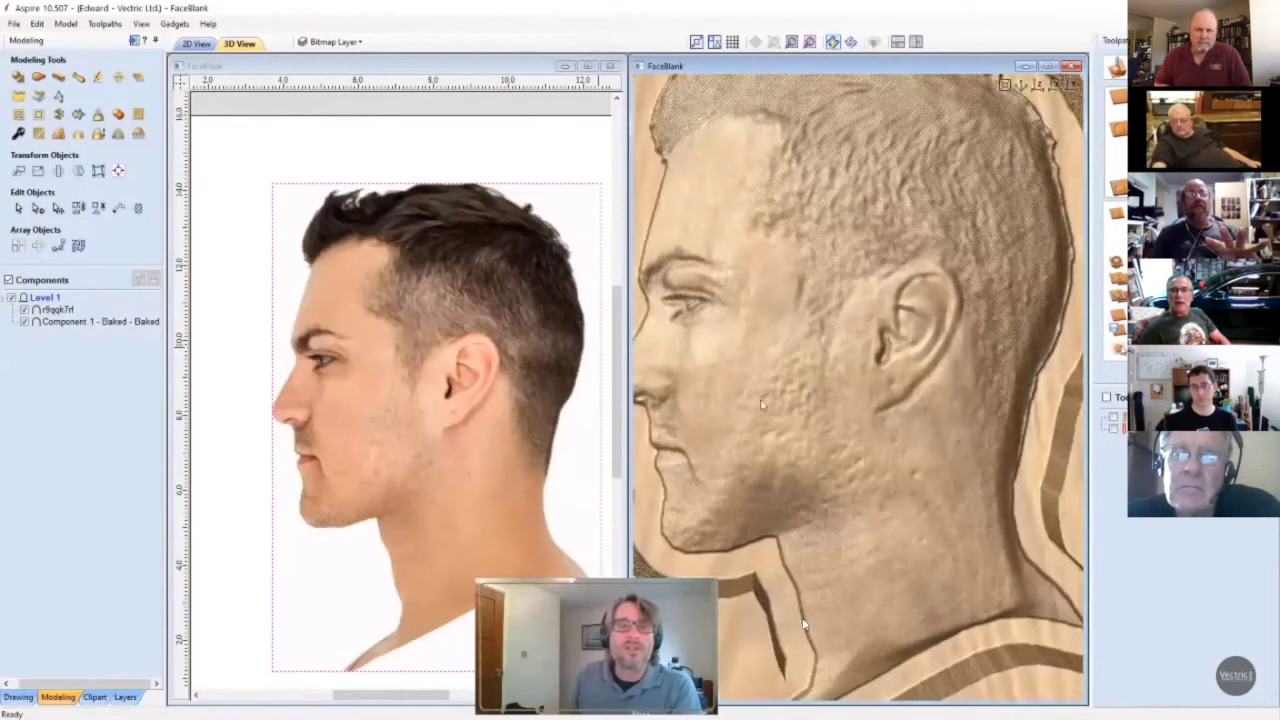
pyautogui.moveTo(805, 692)
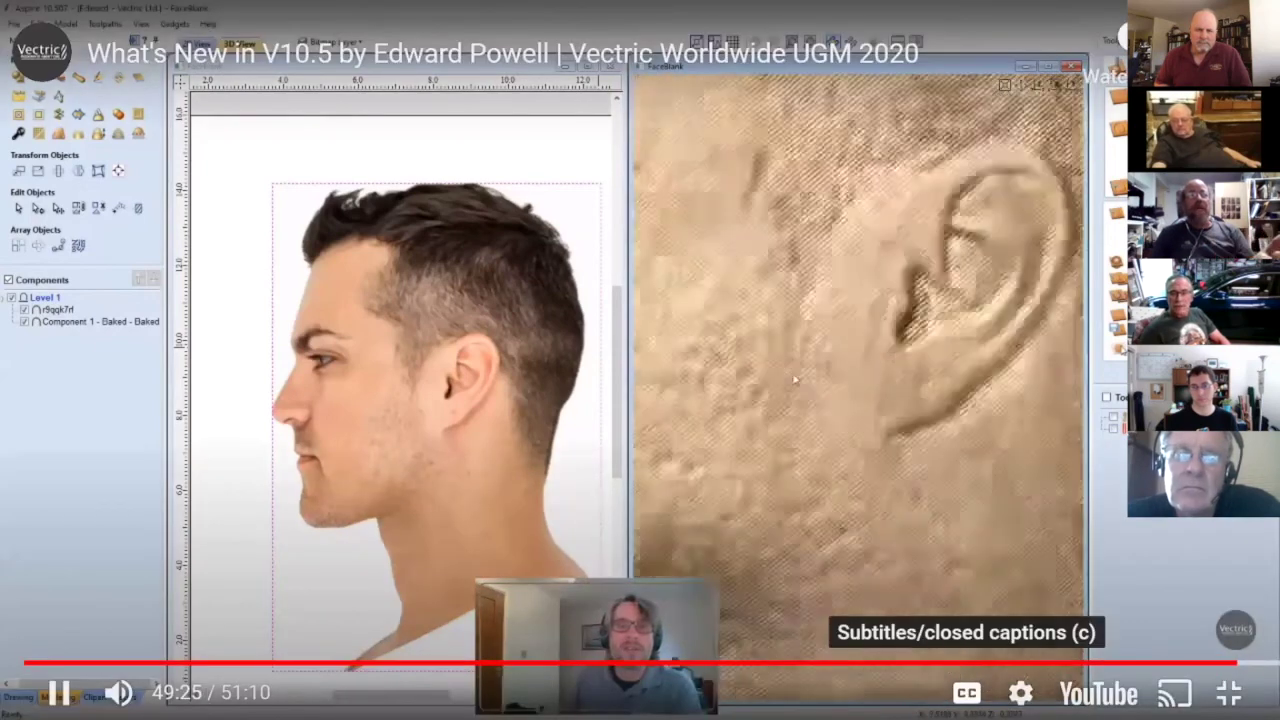